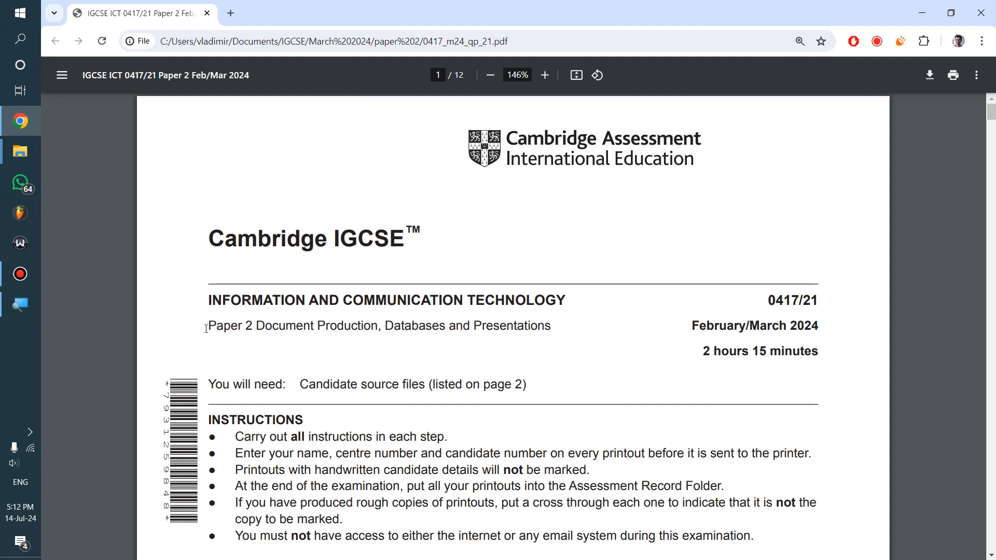
# Highlight 'Document Production', 'March 2024' and the list of nine source files in the exam PDF.
pyautogui.moveTo(257, 327); pyautogui.dragTo(379, 329)
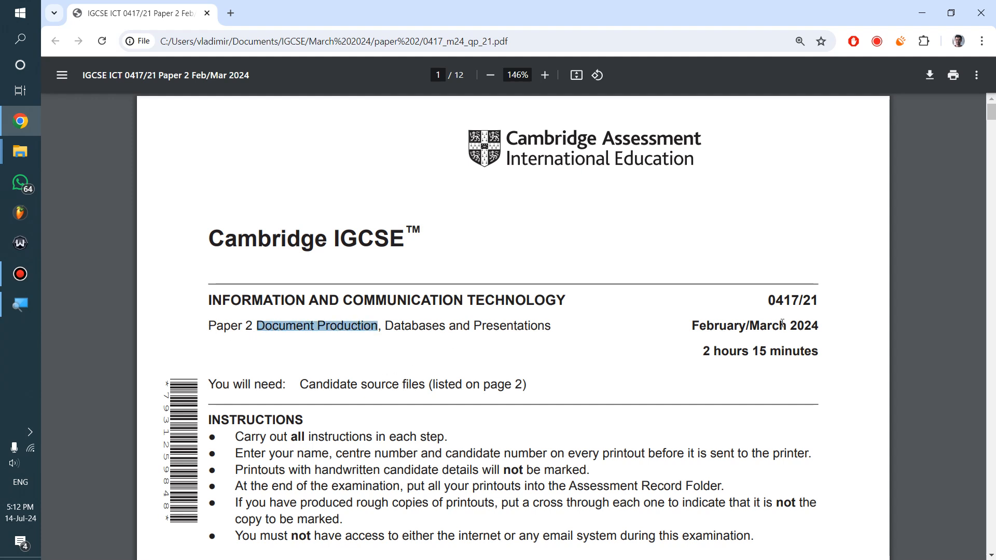
pyautogui.moveTo(746, 327); pyautogui.dragTo(823, 327)
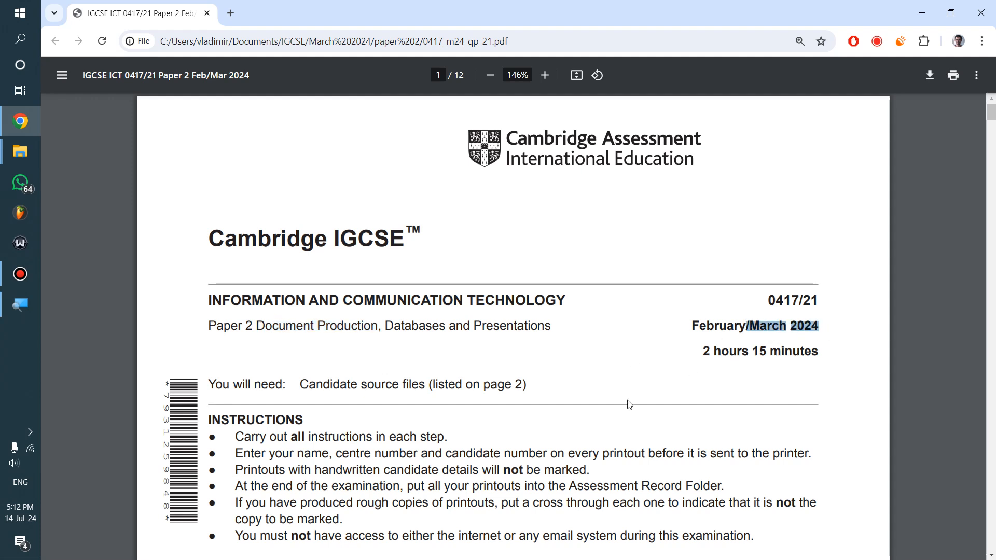
pyautogui.scroll(-20, 426, 372)
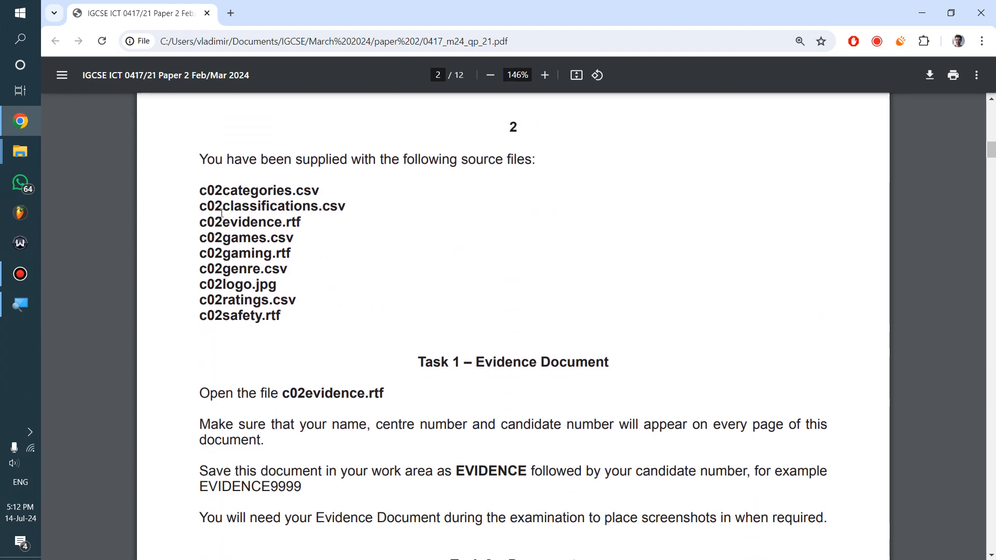
pyautogui.moveTo(193, 190); pyautogui.dragTo(284, 319)
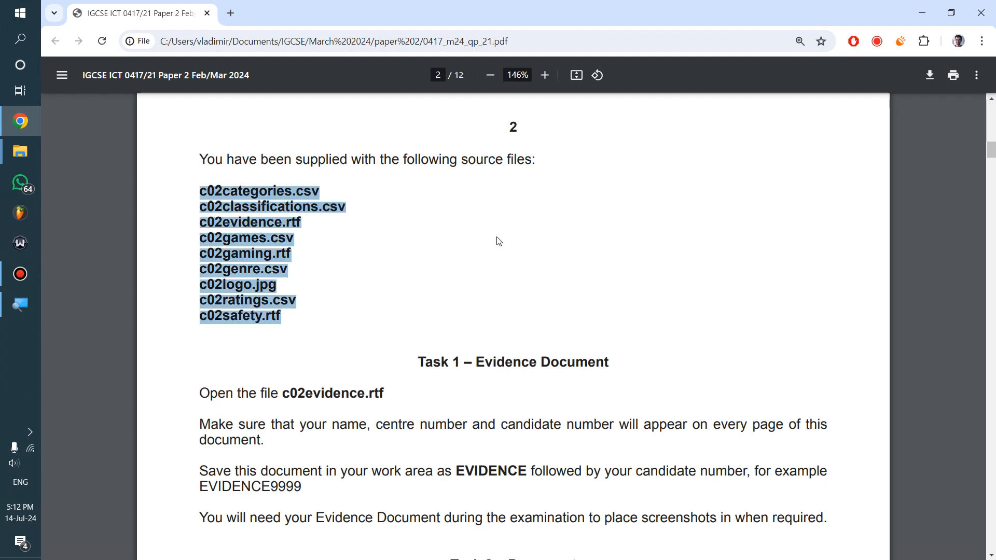
# Highlight c02evidence.rtf, the word EVIDENCE and the example number 9999 in Task 1.
pyautogui.scroll(-3, 508, 248)
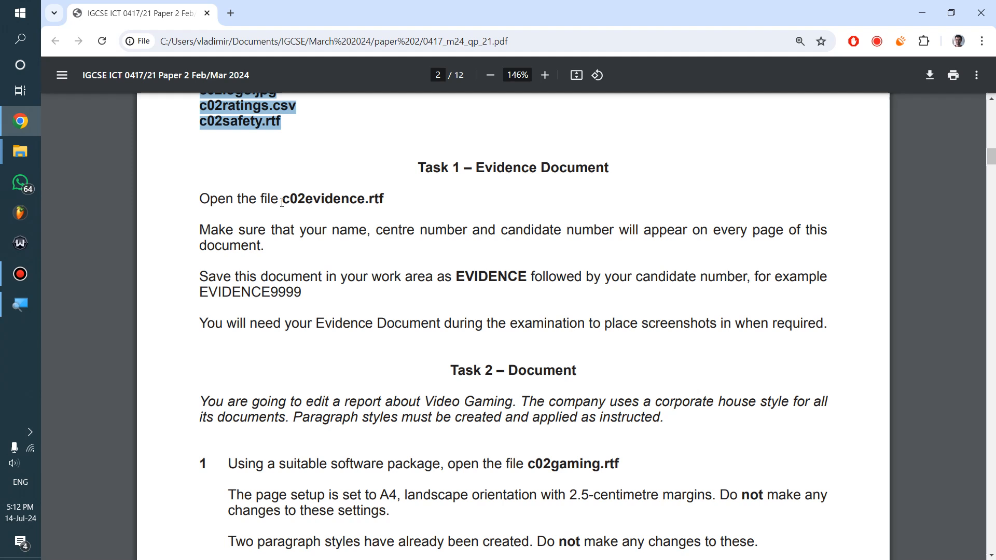
pyautogui.moveTo(281, 202); pyautogui.dragTo(385, 199)
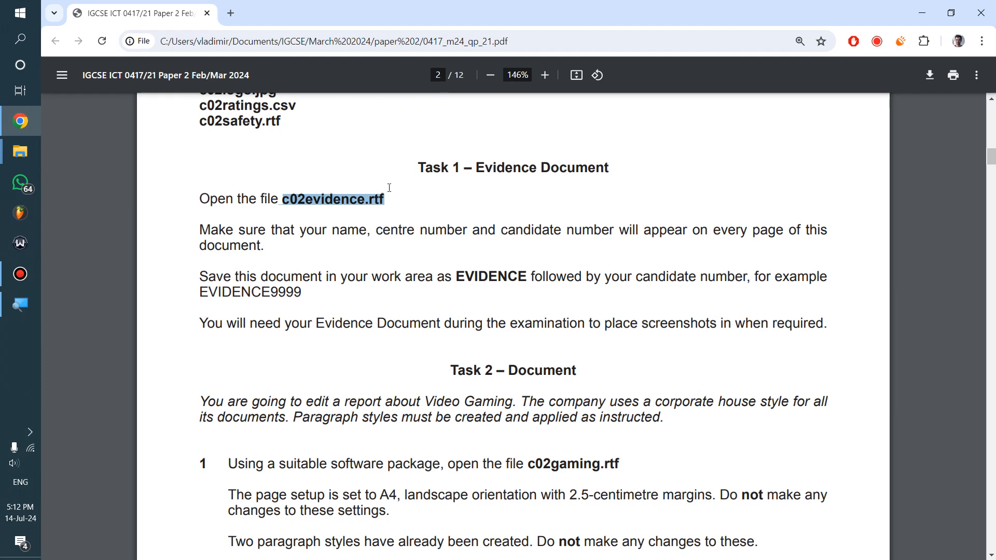
pyautogui.moveTo(385, 199); pyautogui.dragTo(371, 199)
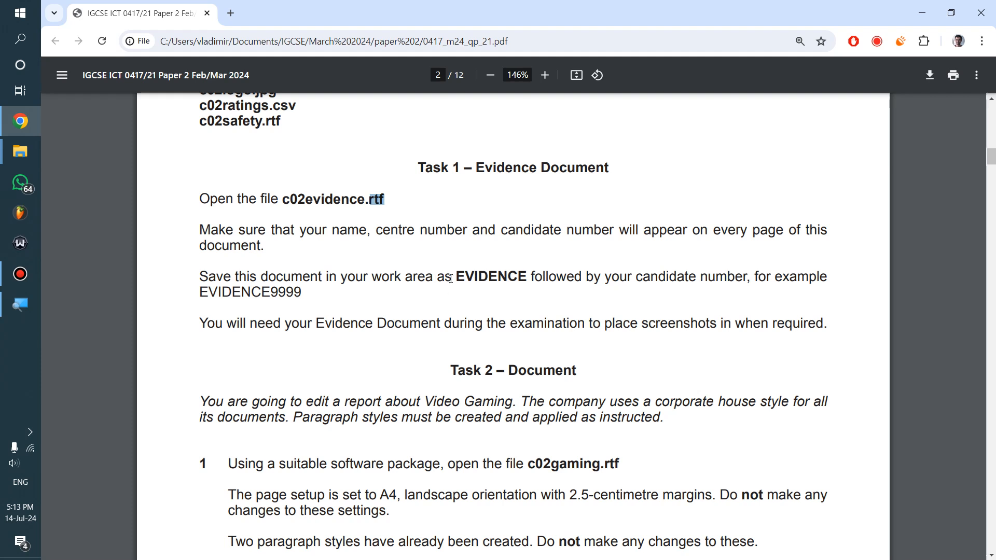
pyautogui.moveTo(454, 276); pyautogui.dragTo(526, 276)
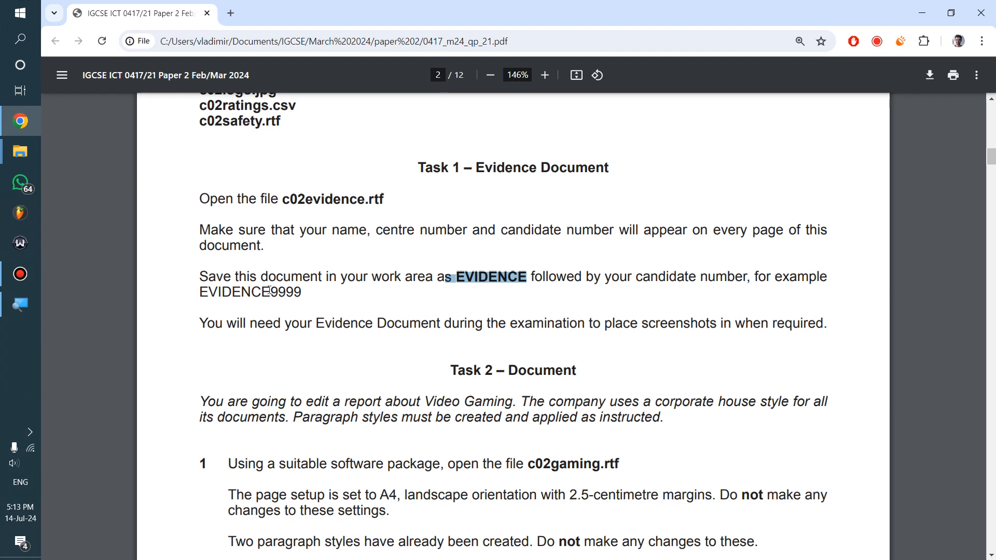
pyautogui.moveTo(270, 294); pyautogui.dragTo(302, 293)
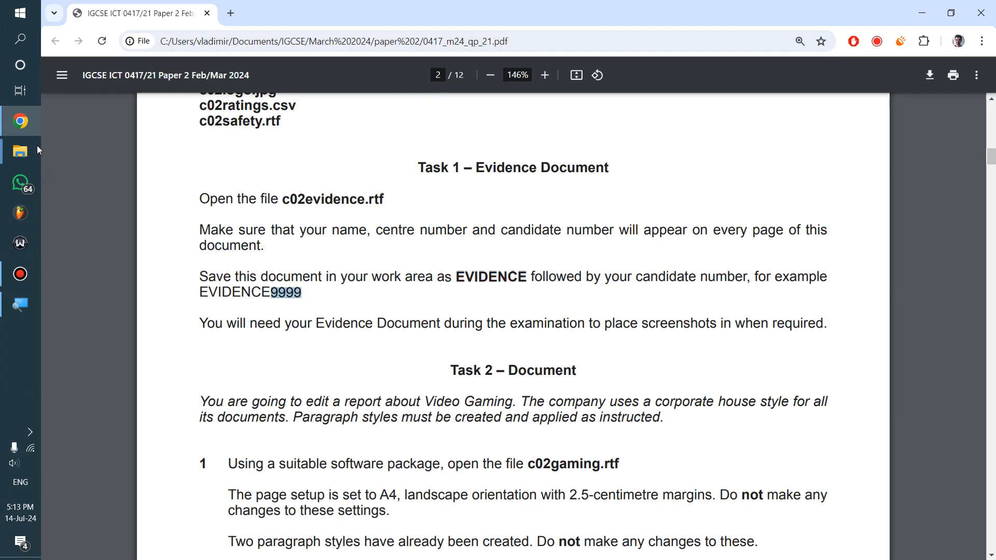
# Bring the Confidential Source Files March 2024 folder forward and select c02evidence.
pyautogui.moveTo(21, 152)
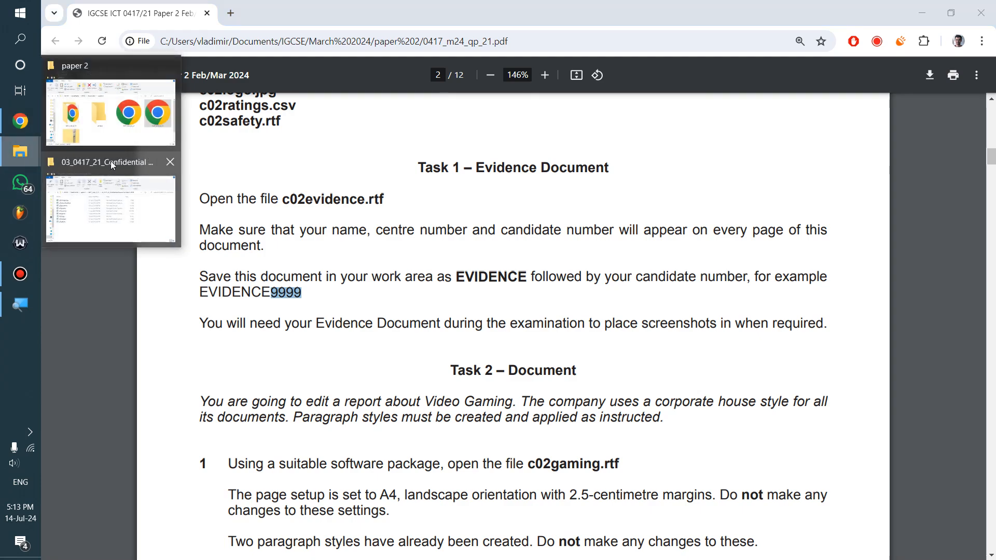
pyautogui.click(137, 195)
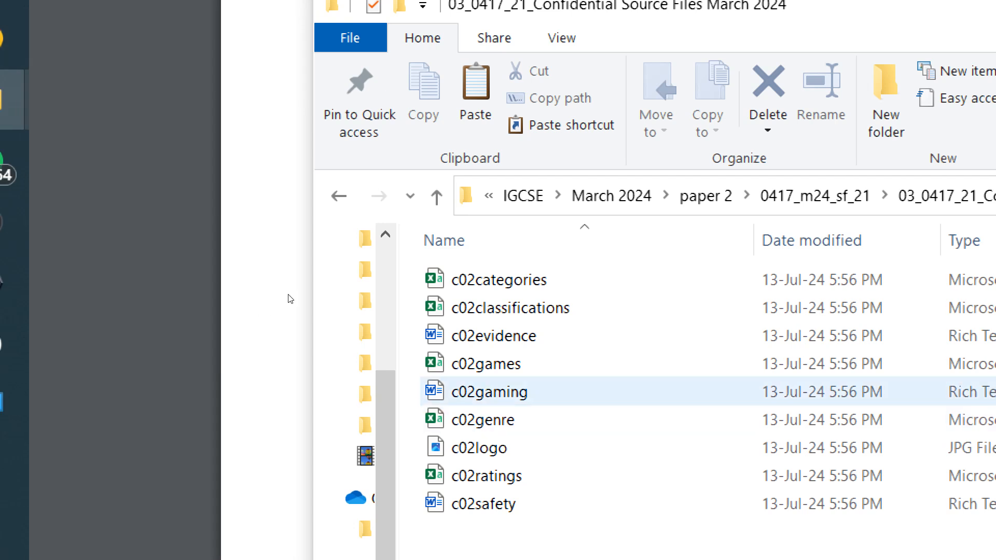
pyautogui.click(457, 336)
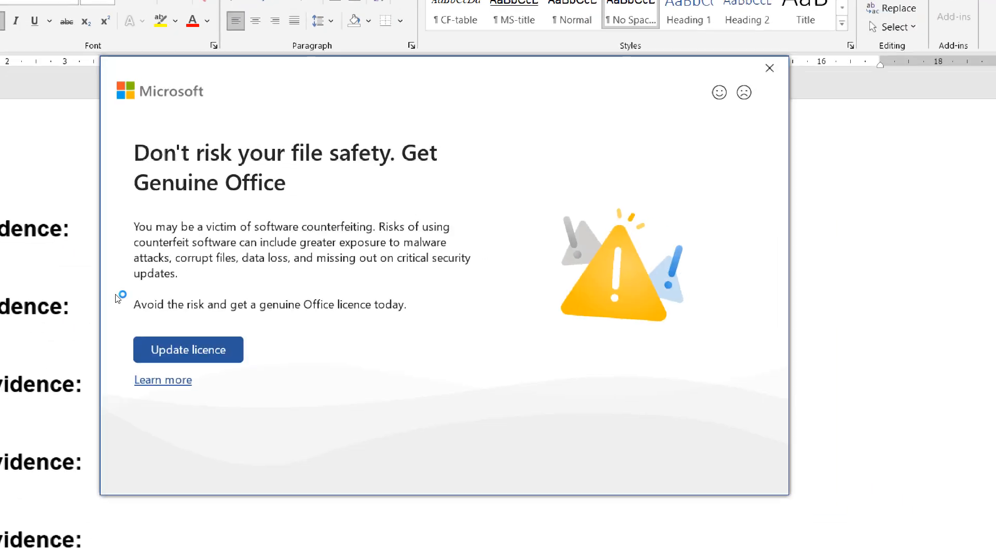
# Dismiss the Get Genuine Office pop-up and the yellow licence warning bar.
pyautogui.click(769, 68)
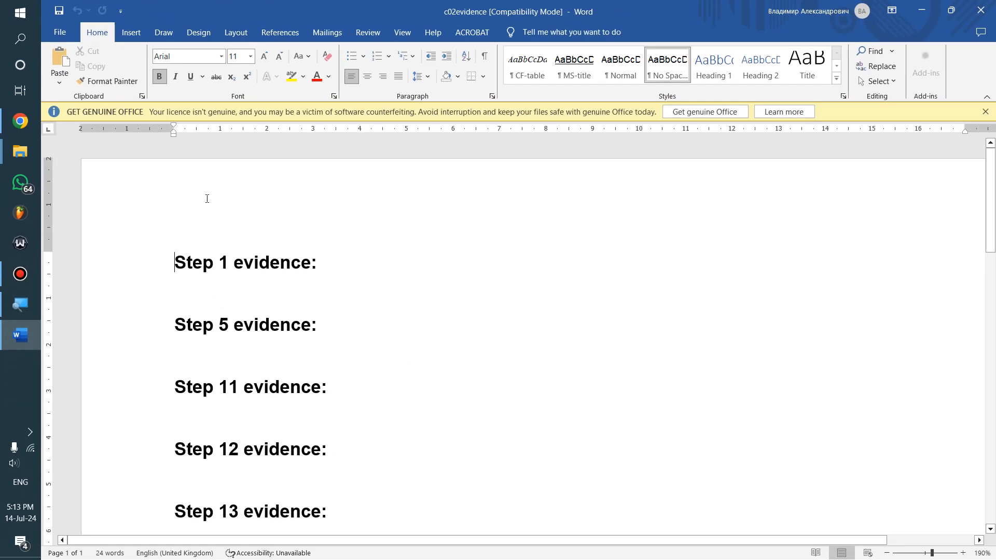
pyautogui.click(985, 111)
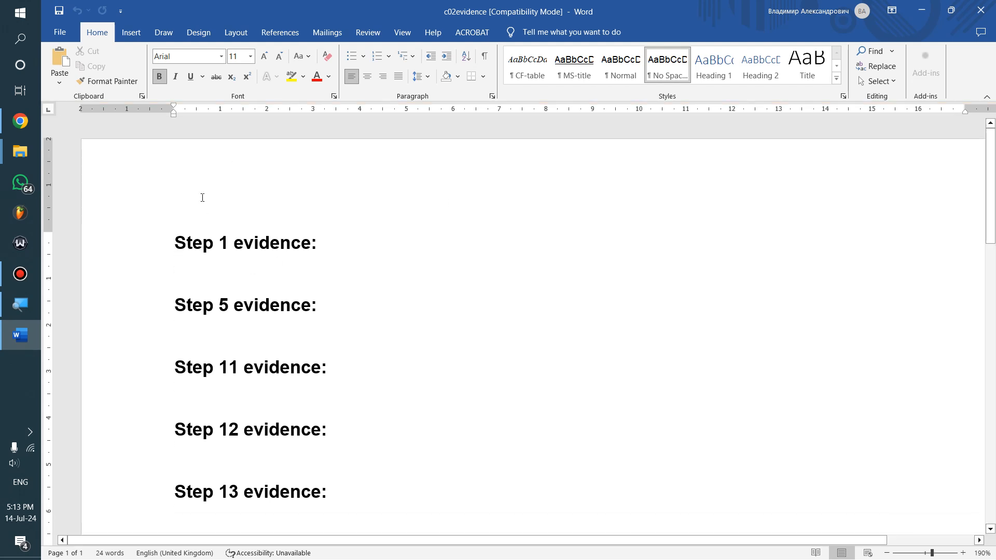
# Enter the candidate's name, centre number and candidate number in the page header, then return to the body.
pyautogui.doubleClick(188, 167)
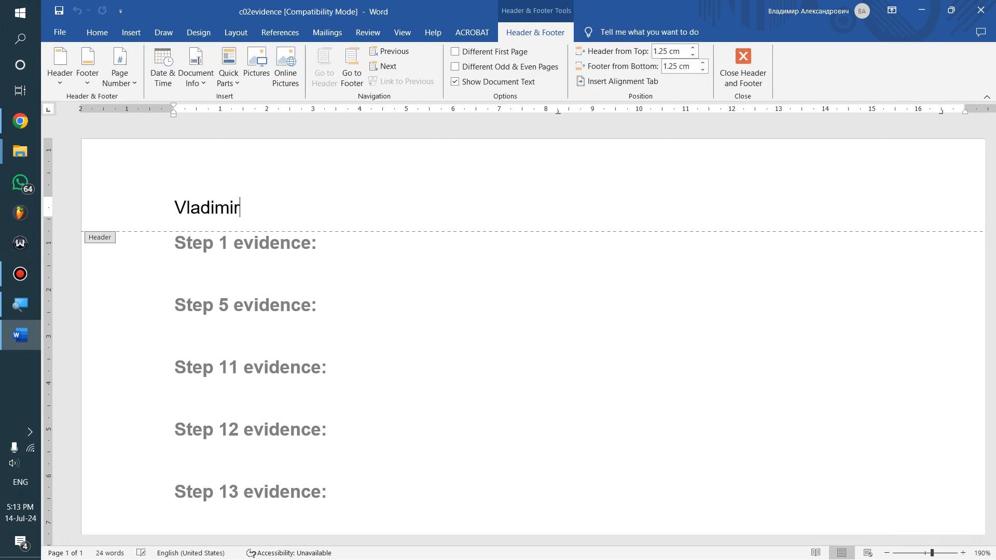
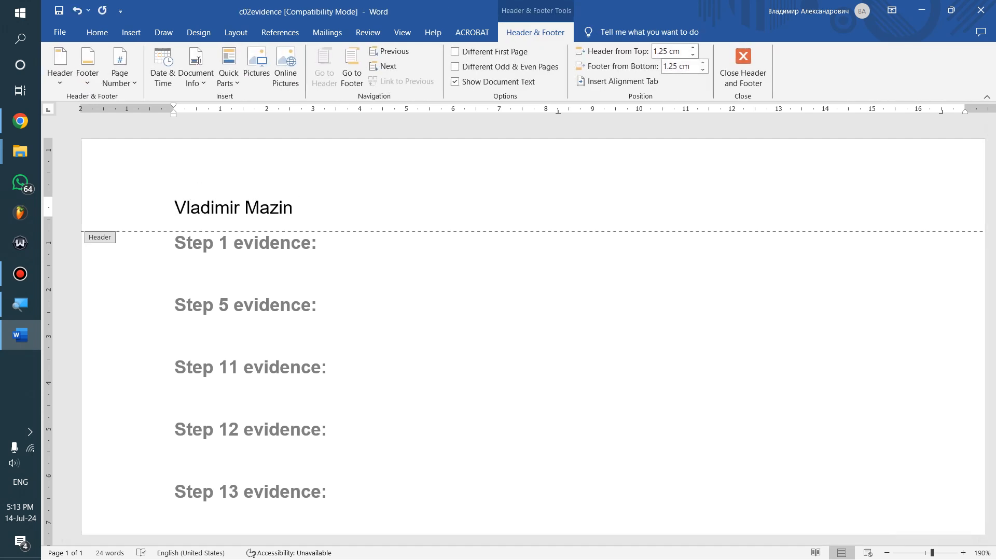
pyautogui.write('0001 0001')
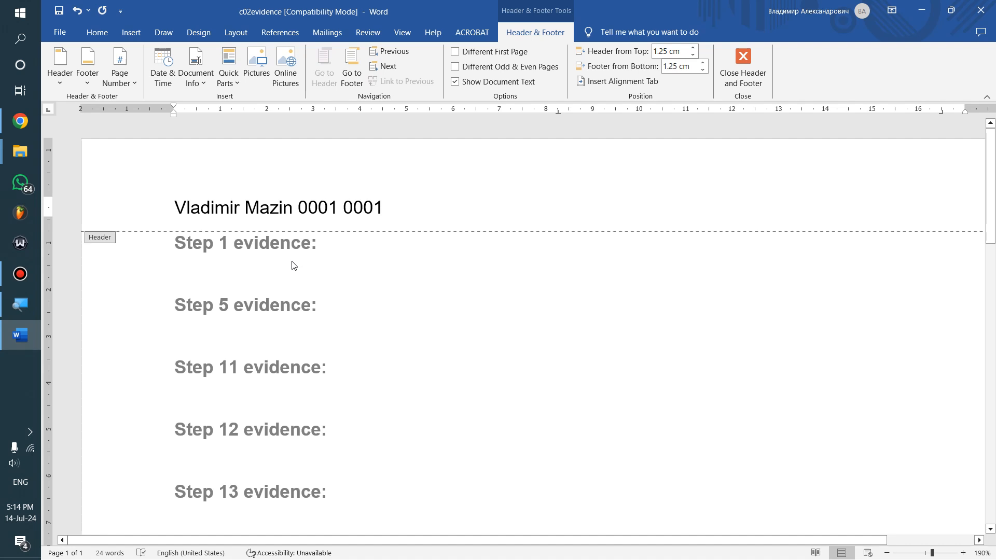
pyautogui.doubleClick(263, 283)
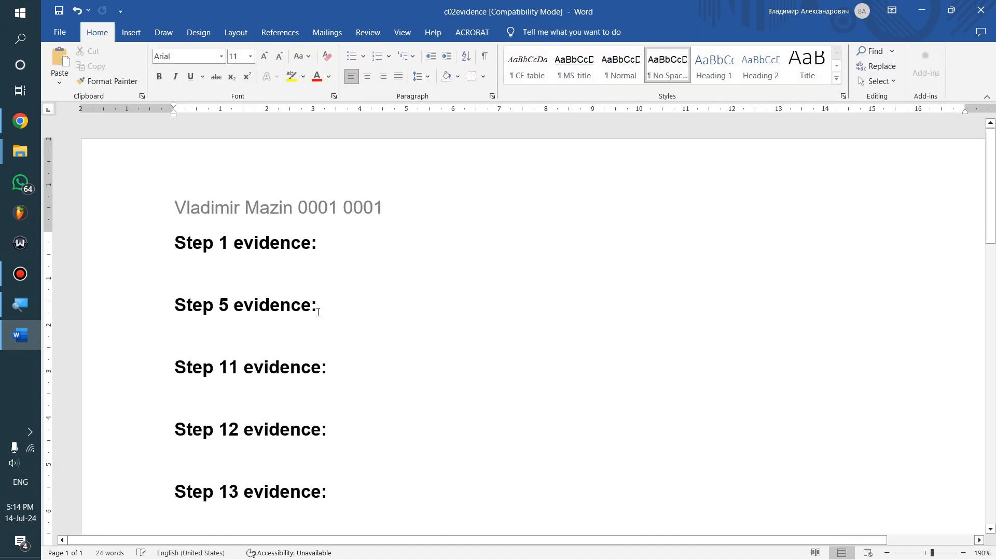
# Start Save As and navigate to the paper 2 worked folder.
pyautogui.click(55, 36)
pyautogui.click(89, 234)
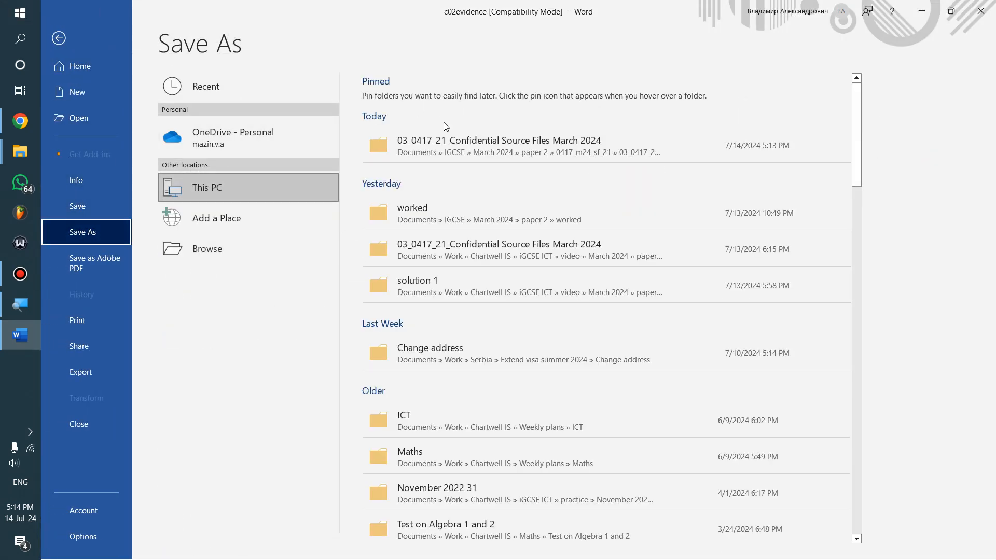
pyautogui.click(432, 150)
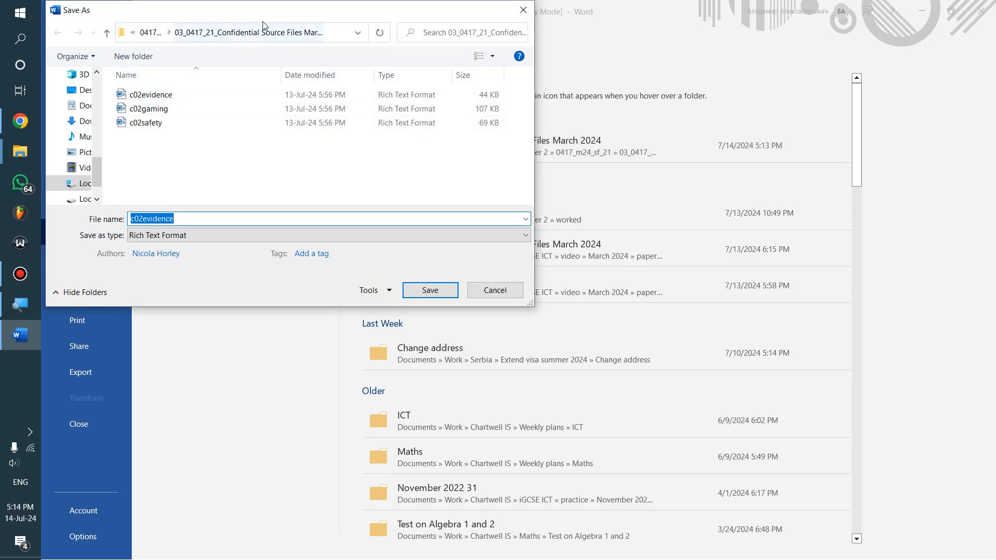
pyautogui.click(237, 99)
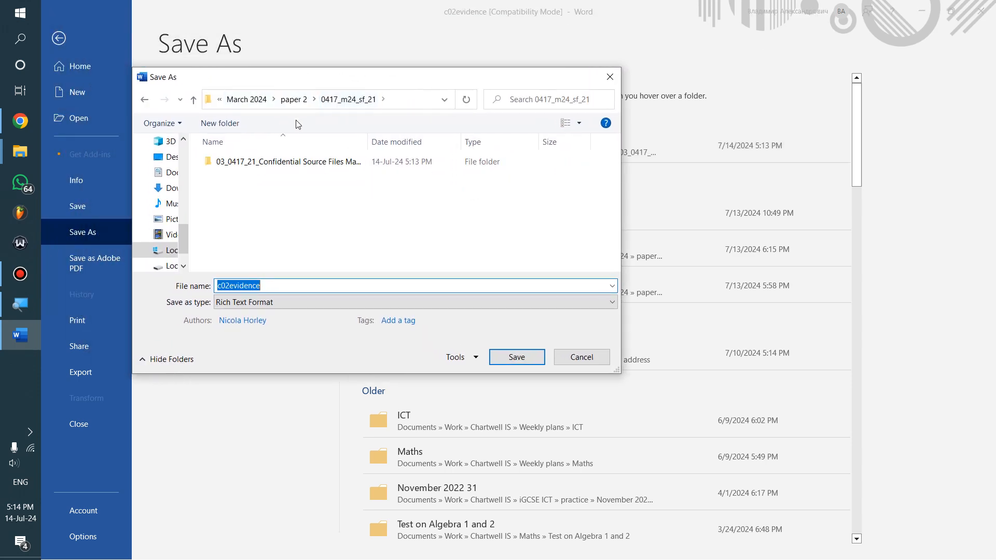
pyautogui.click(293, 99)
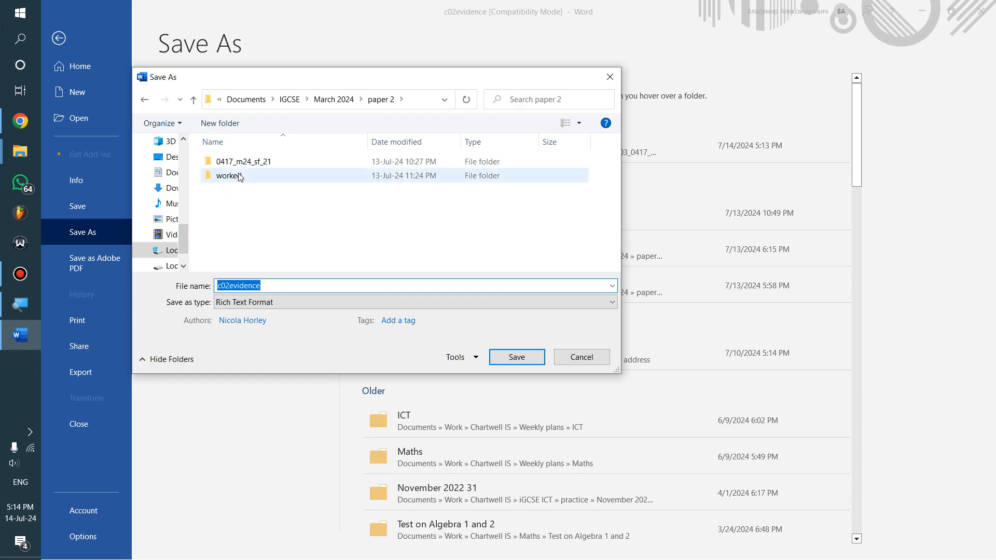
pyautogui.doubleClick(232, 176)
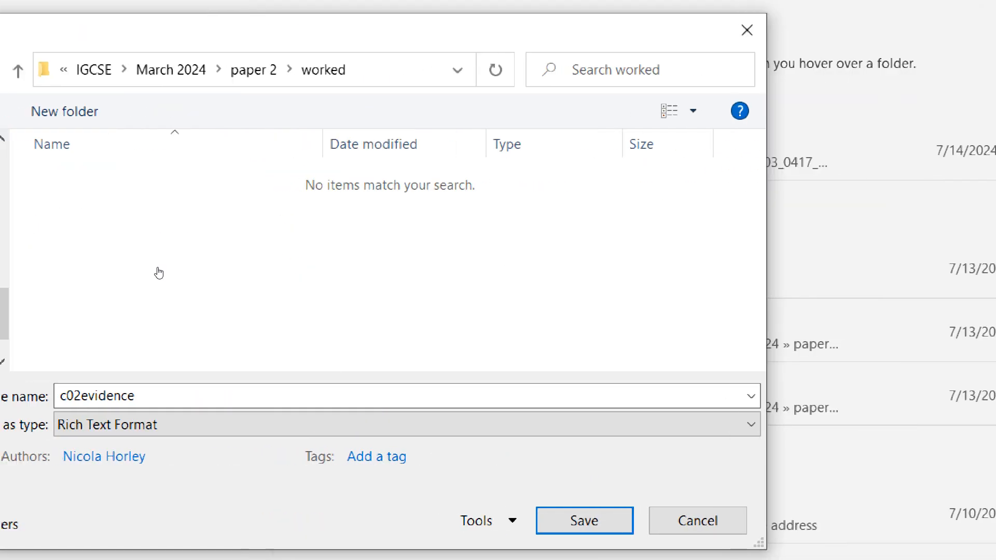
# Save it as EVIDENCE0001 in Word Document format, accepting the format upgrade.
pyautogui.hotkey('shift', 'Tab')
pyautogui.write('EVIDEN')
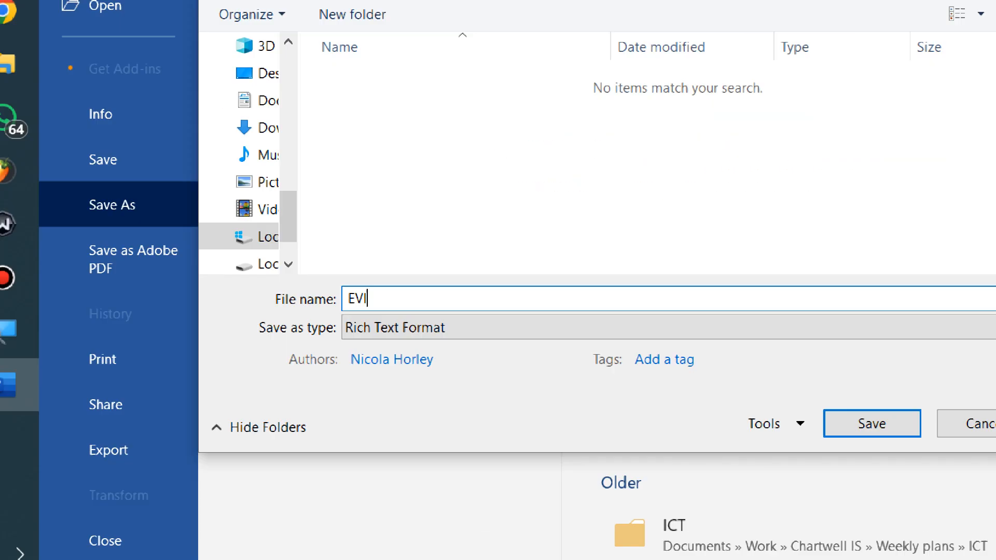
pyautogui.write('CE0001')
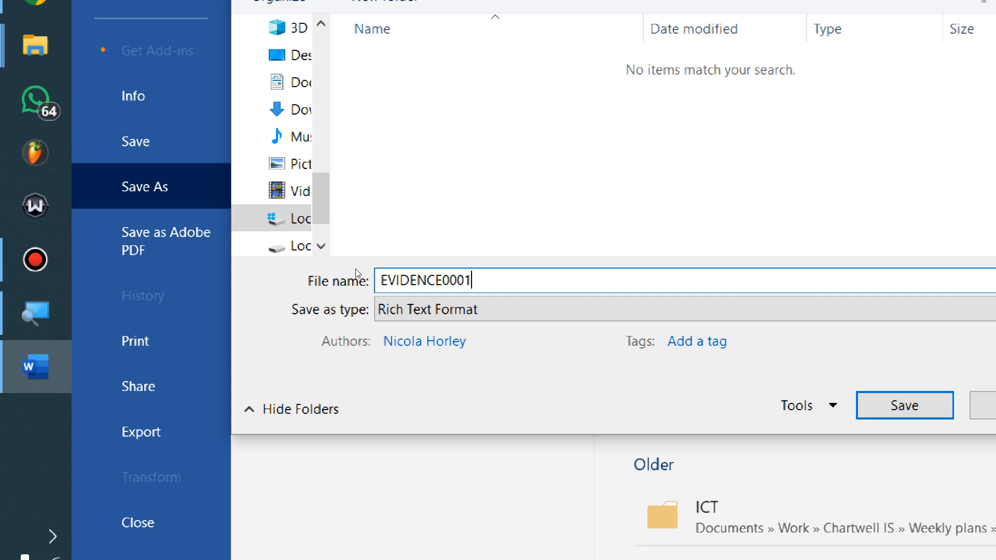
pyautogui.click(330, 310)
pyautogui.press('Return')
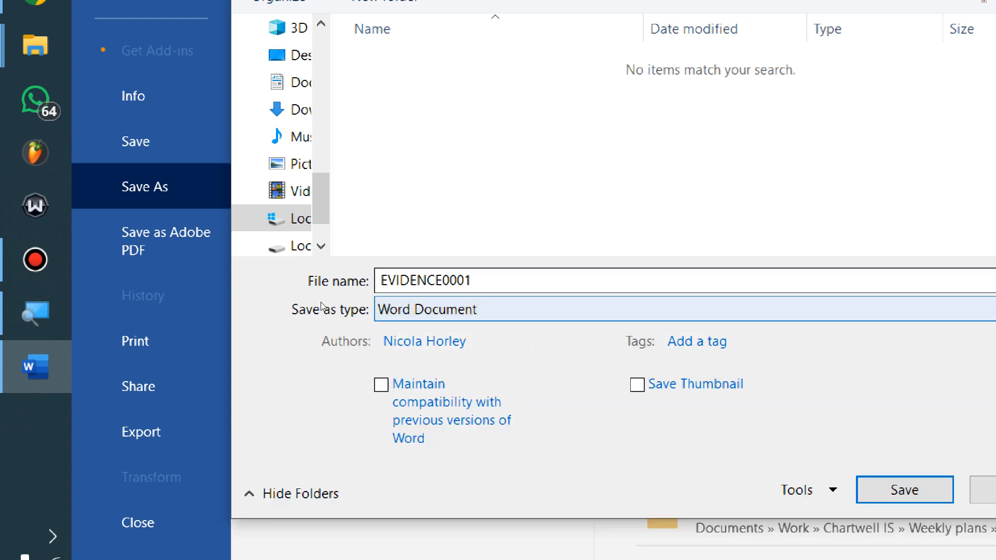
pyautogui.click(904, 490)
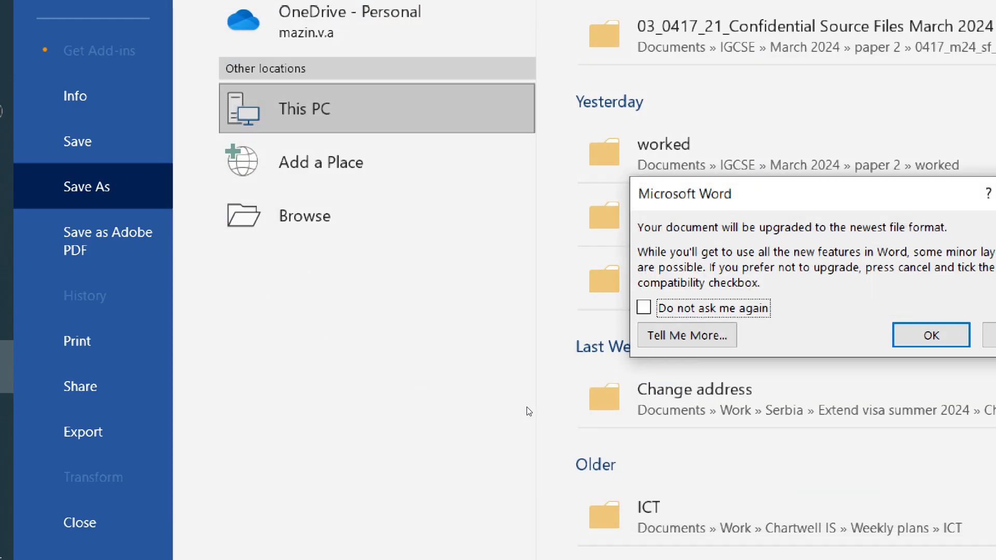
pyautogui.click(931, 335)
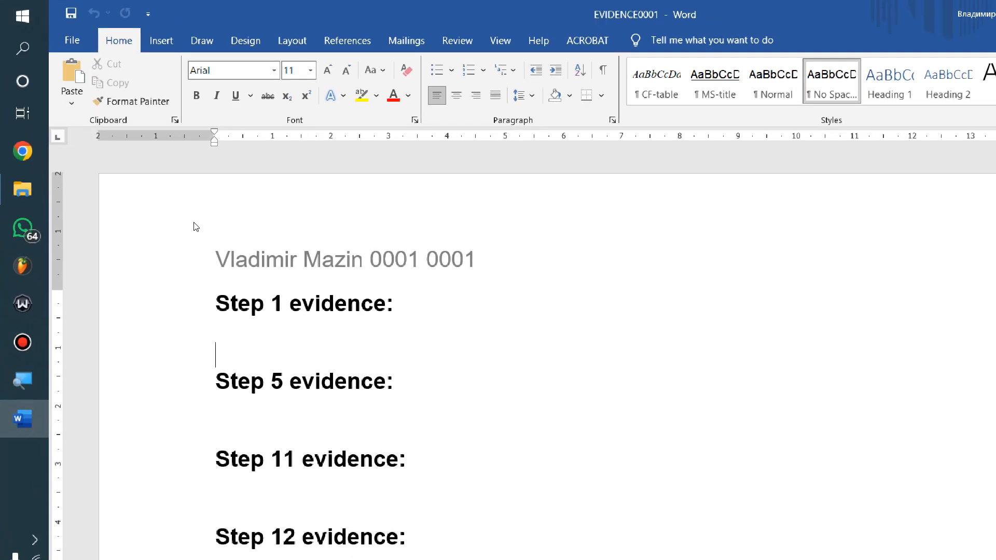
pyautogui.click(23, 146)
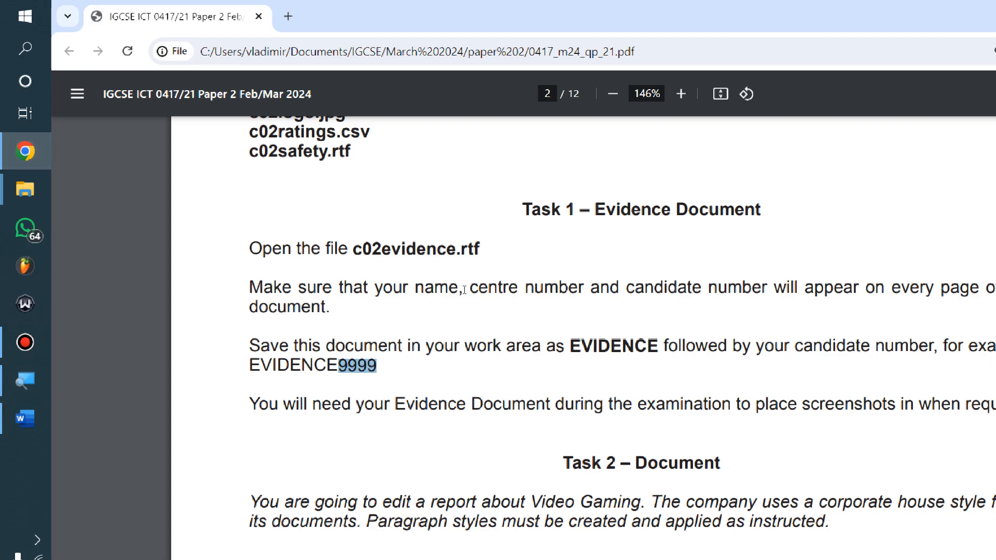
pyautogui.scroll(-5, 639, 402)
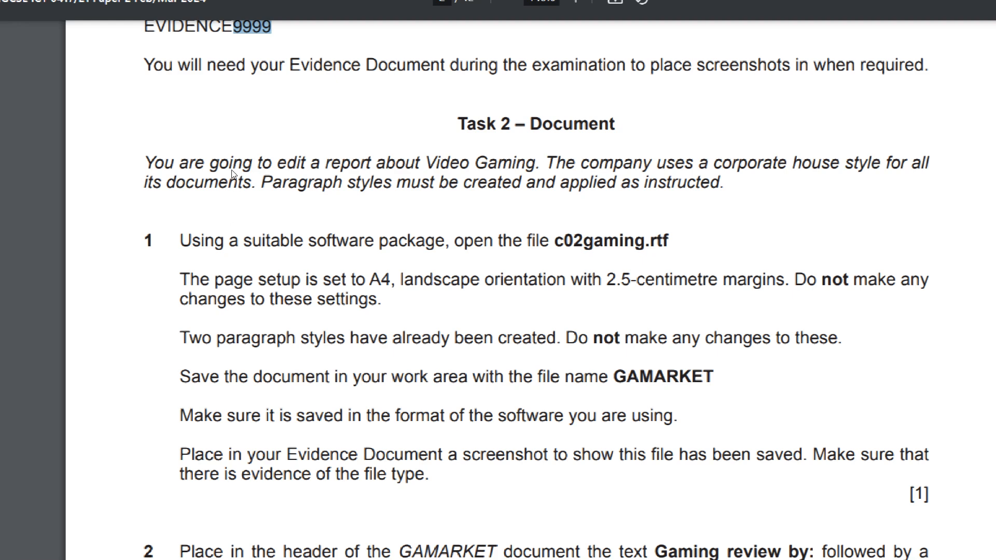
pyautogui.moveTo(145, 162); pyautogui.dragTo(529, 209)
pyautogui.click(669, 224)
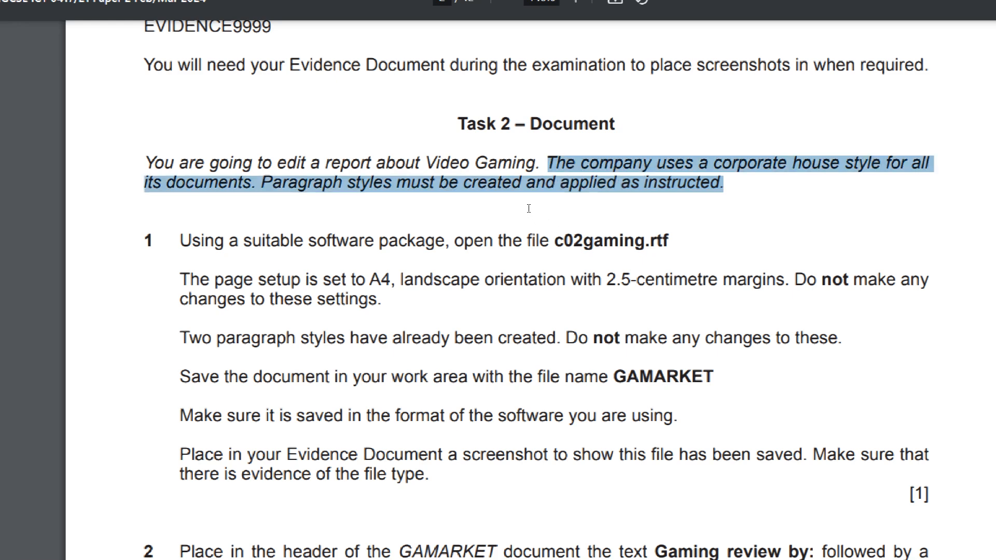
pyautogui.click(442, 269)
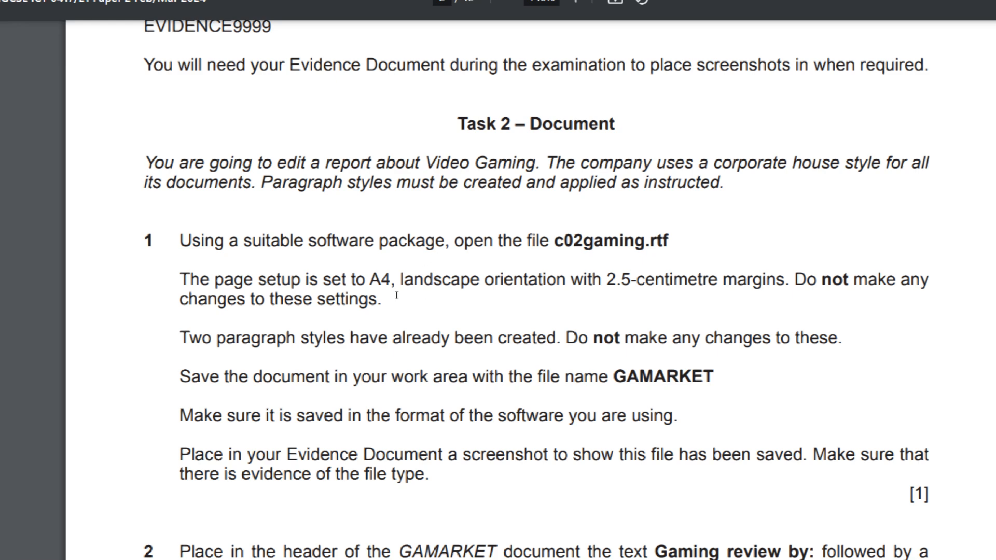
pyautogui.moveTo(146, 163); pyautogui.dragTo(680, 227)
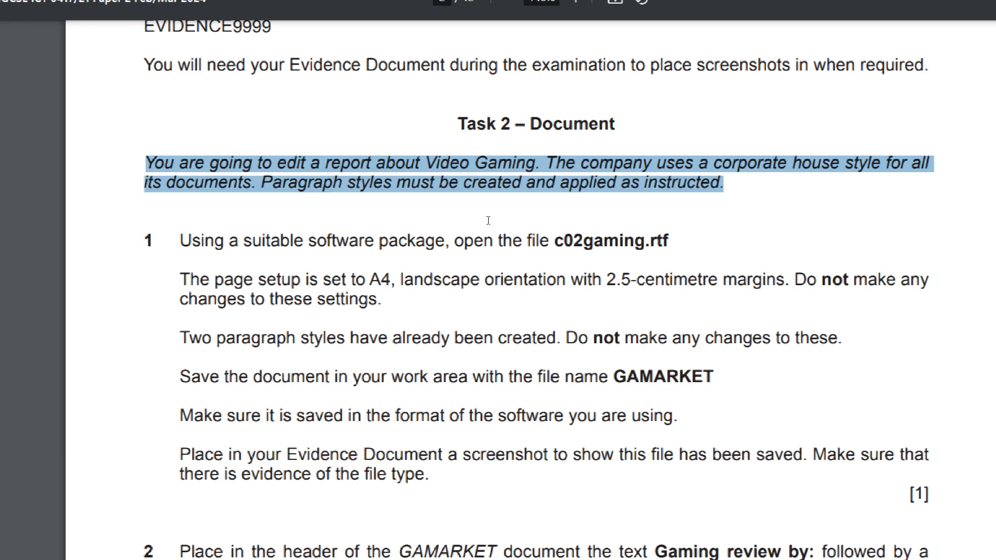
pyautogui.moveTo(415, 163); pyautogui.dragTo(535, 164)
pyautogui.click(212, 297)
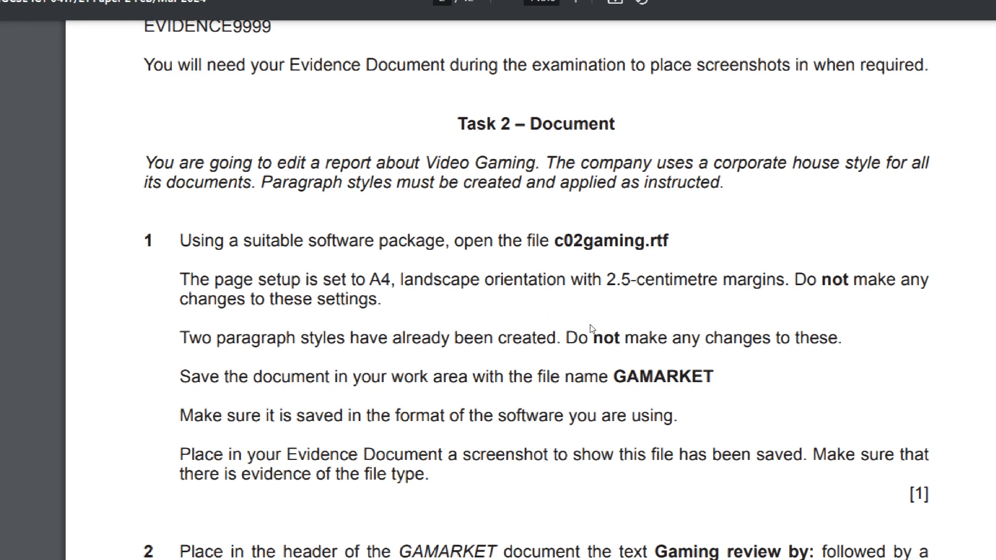
pyautogui.moveTo(691, 312); pyautogui.dragTo(730, 313)
pyautogui.moveTo(602, 377); pyautogui.dragTo(714, 377)
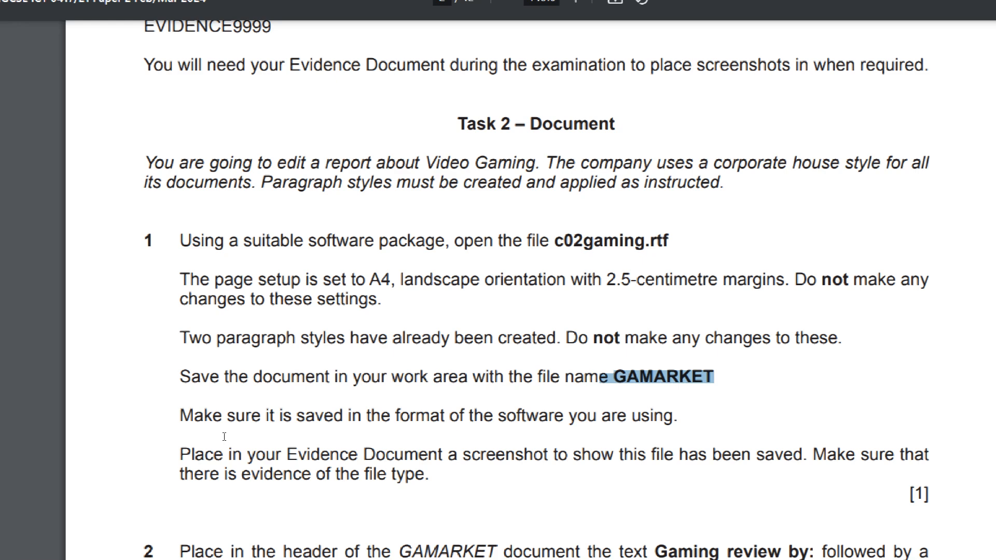
pyautogui.moveTo(548, 241); pyautogui.dragTo(669, 242)
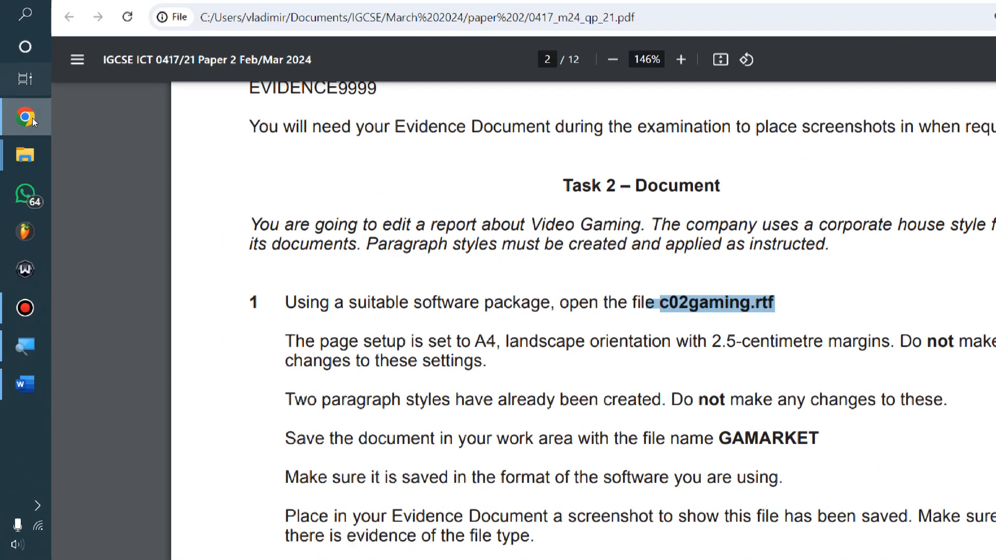
# Open c02gaming from the source files folder in Word and enable editing.
pyautogui.moveTo(25, 154)
pyautogui.click(108, 191)
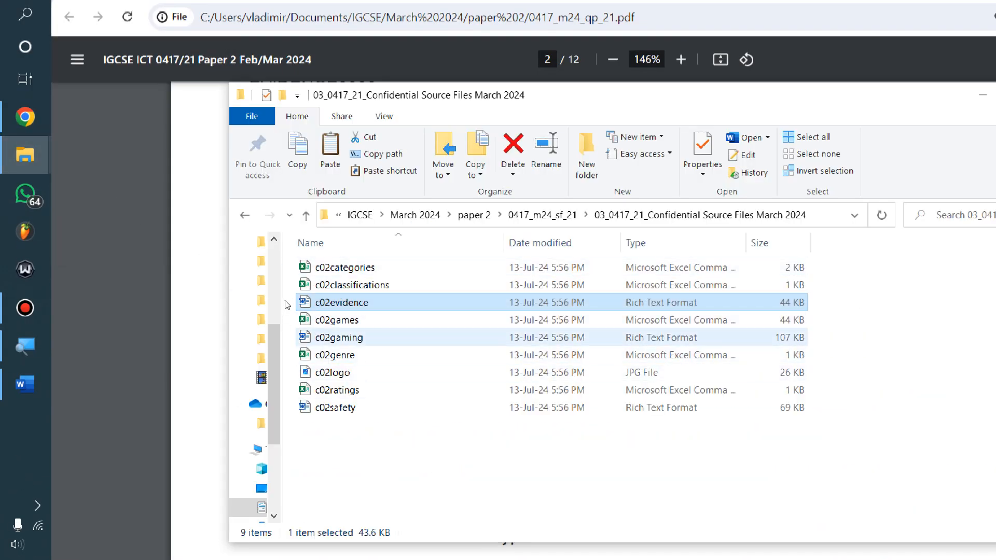
pyautogui.press('Down')
pyautogui.press('Down')
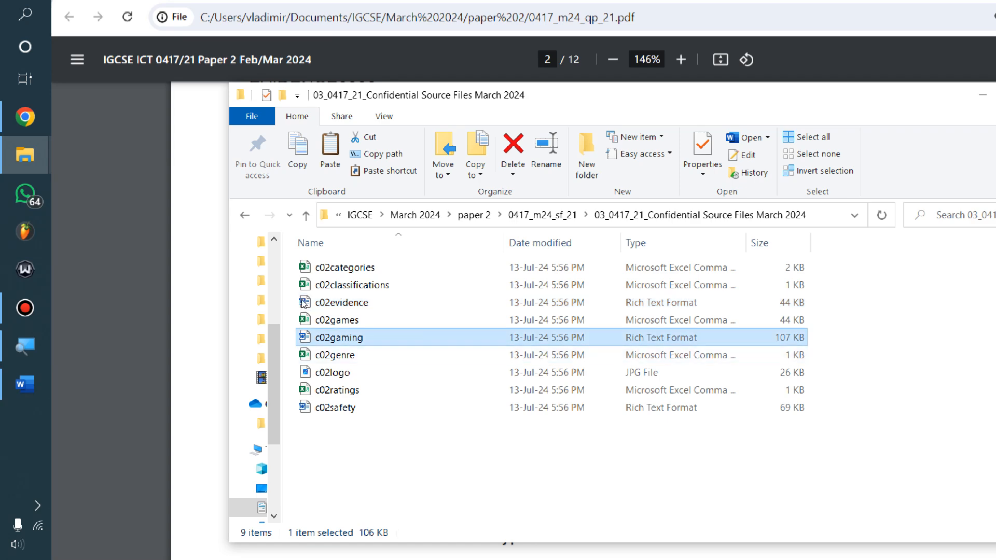
pyautogui.press('Return')
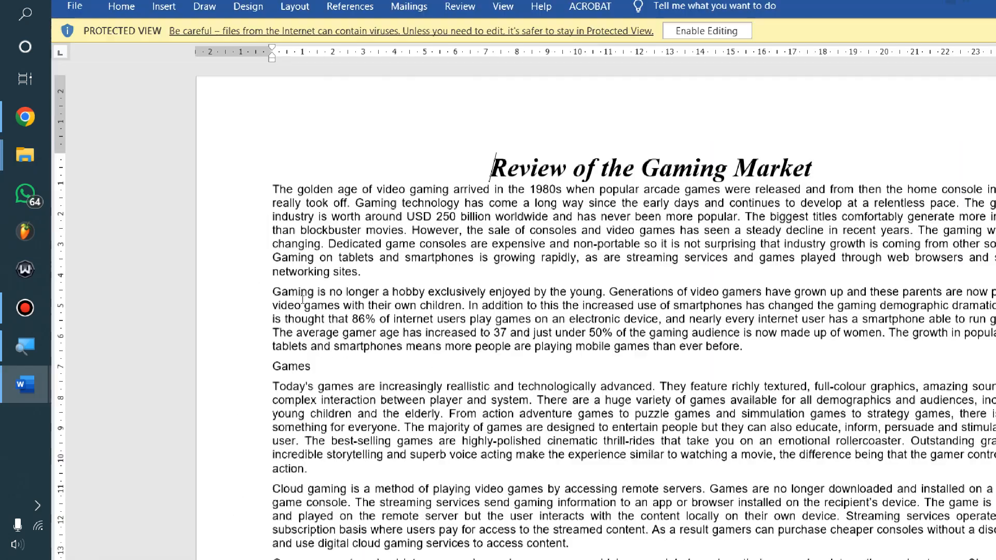
pyautogui.click(706, 31)
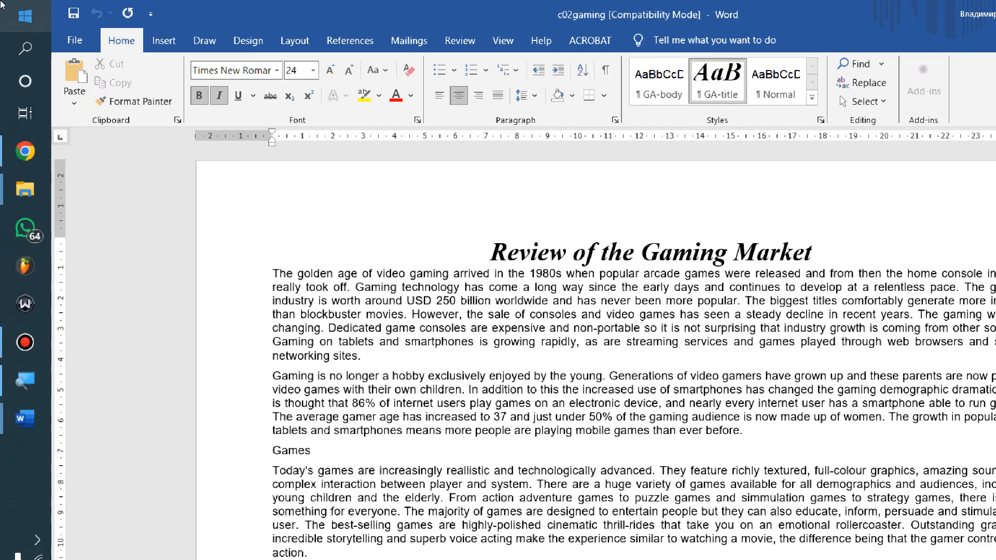
# Start Save As into the paper 2 worked folder, checking the exam paper for the file name.
pyautogui.click(57, 29)
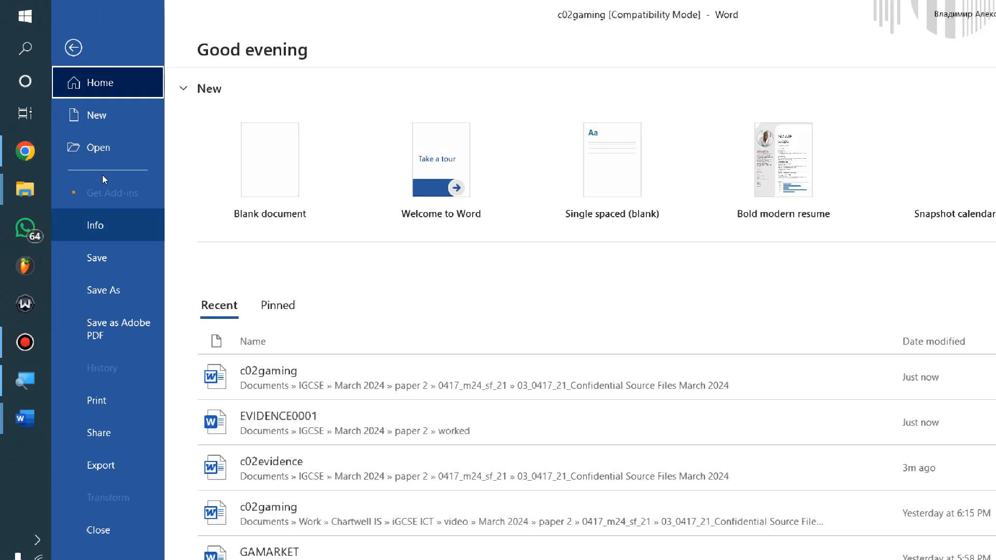
pyautogui.click(103, 289)
pyautogui.click(537, 171)
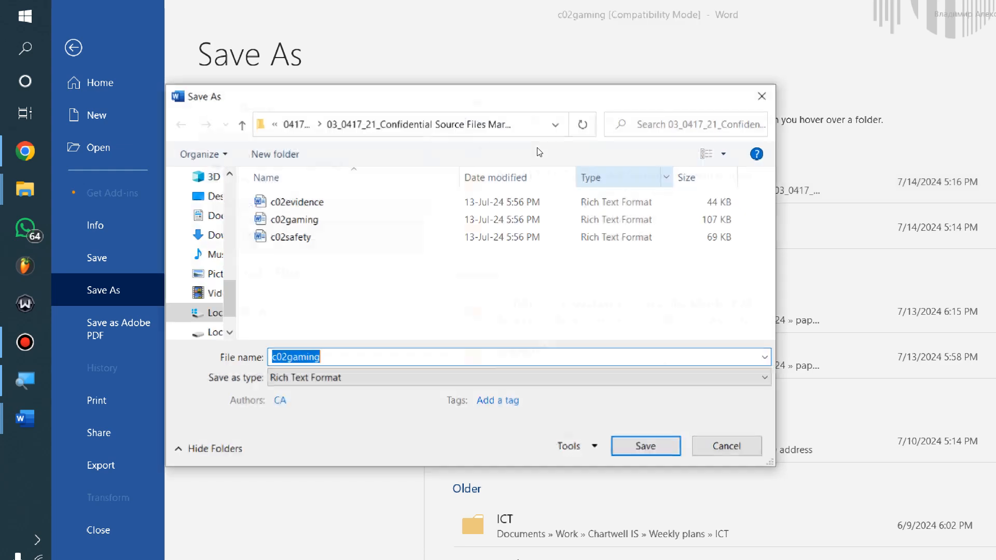
pyautogui.click(519, 227)
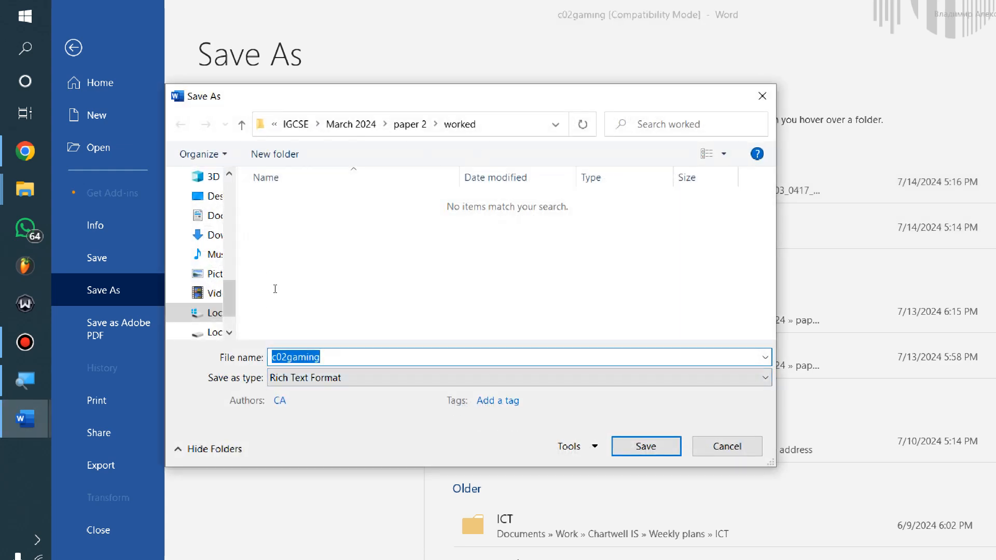
pyautogui.hotkey('alt', 'Tab')
pyautogui.press('Tab')
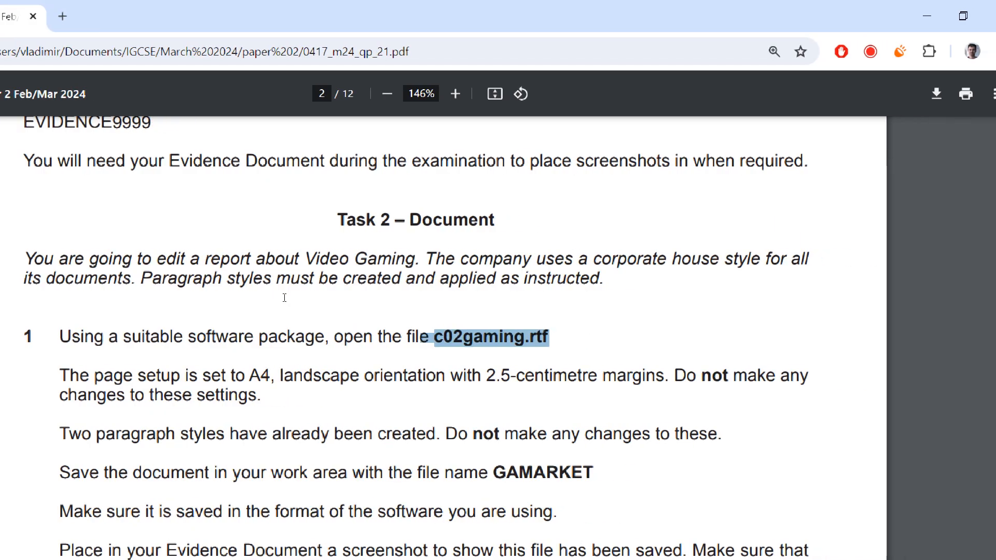
pyautogui.hotkey('alt', 'Tab')
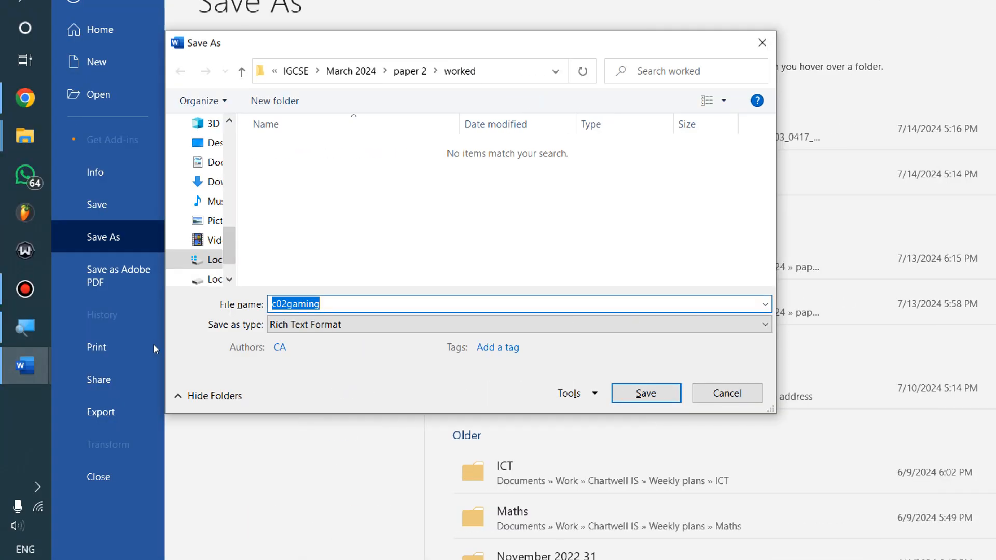
# Save the report as GAMARKET in Word Document format.
pyautogui.write('GAMARKET')
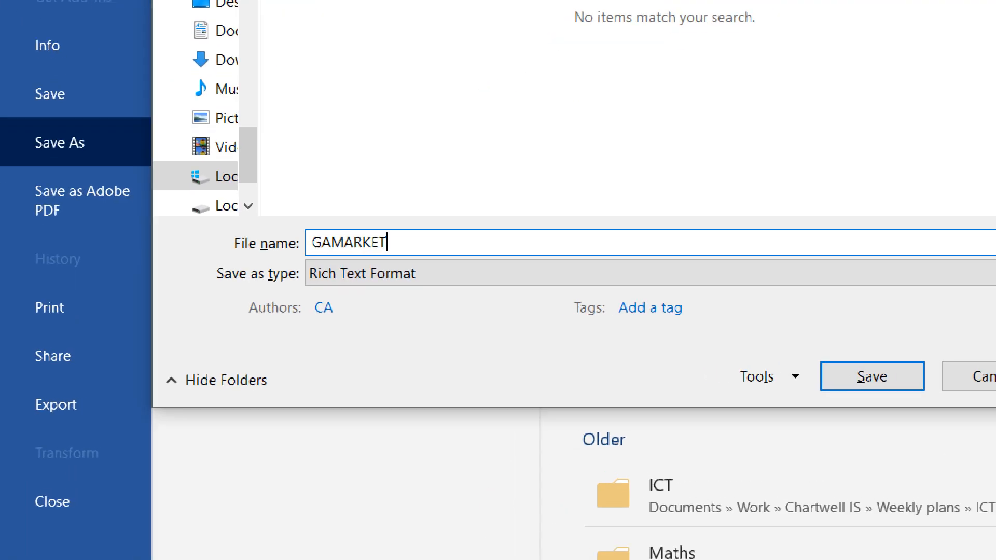
pyautogui.press('Tab')
pyautogui.press('w')
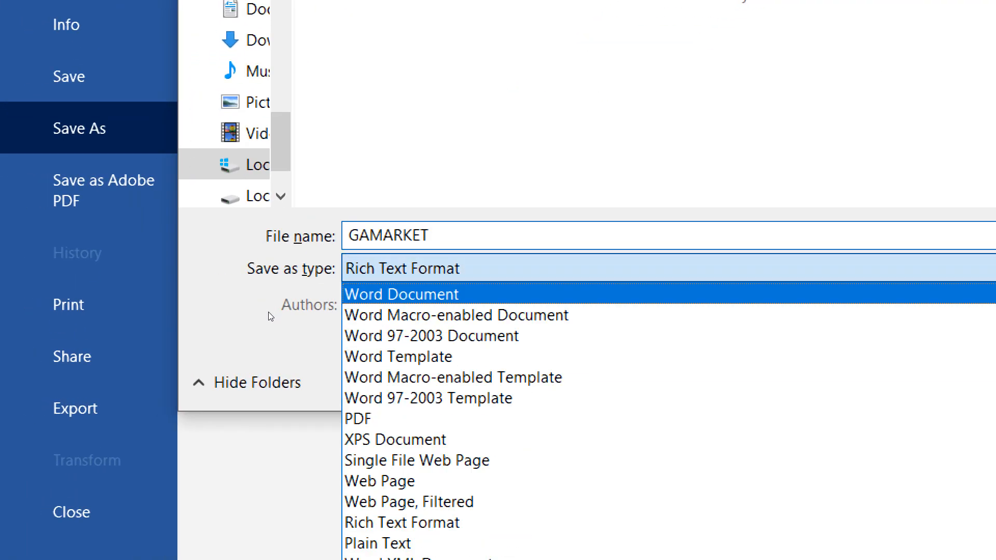
pyautogui.press('Return')
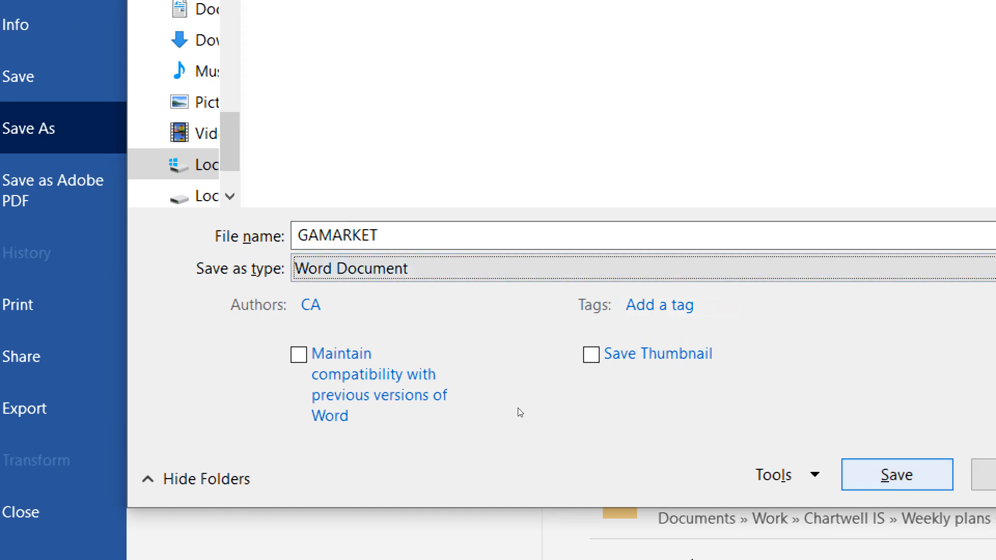
pyautogui.press('Return')
pyautogui.press('Return')
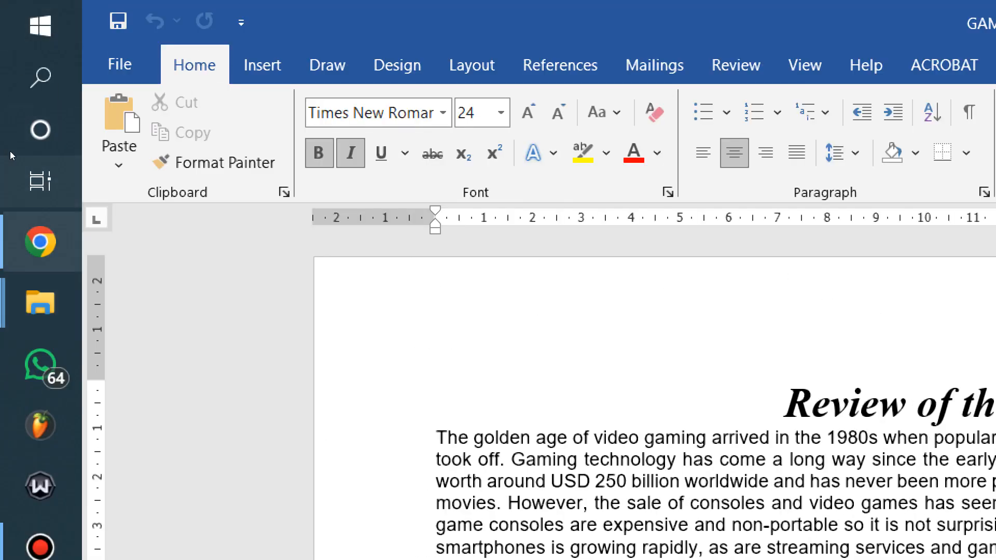
pyautogui.hotkey('alt', 'Tab')
pyautogui.hotkey('alt', 'Tab')
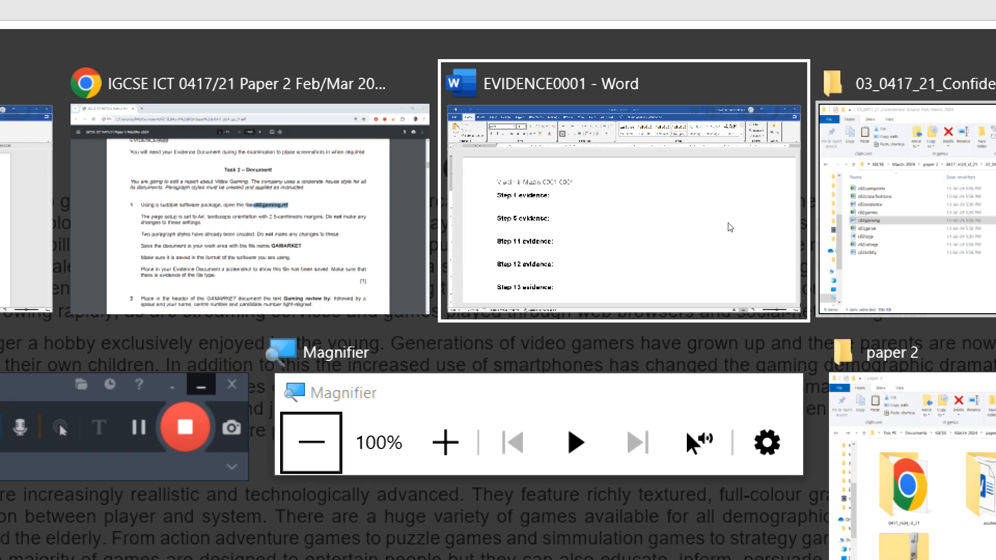
# Open the worked folder in Explorer and highlight the exam's requirement to show the file type.
pyautogui.click(753, 338)
pyautogui.doubleClick(450, 318)
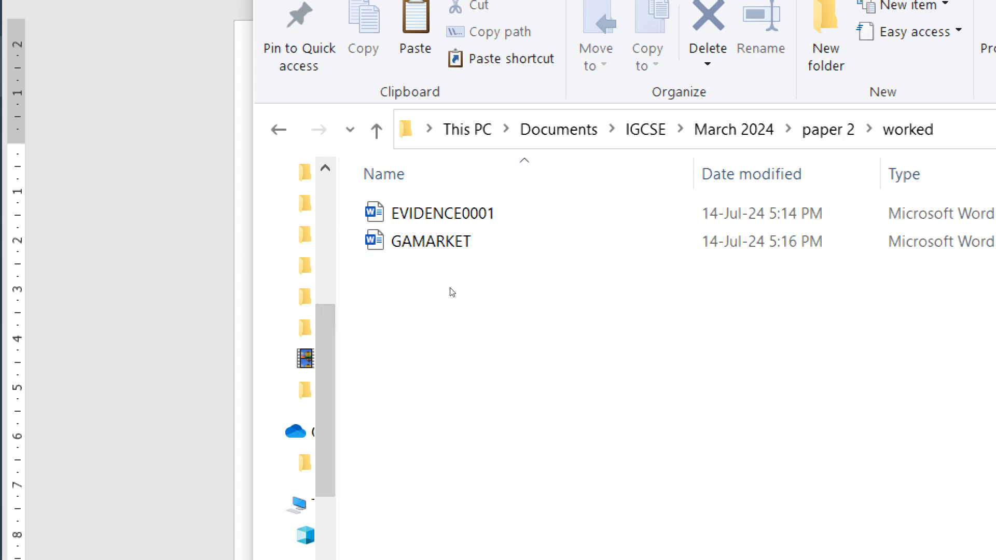
pyautogui.hotkey('alt', 'Tab')
pyautogui.hotkey('alt', 'Tab')
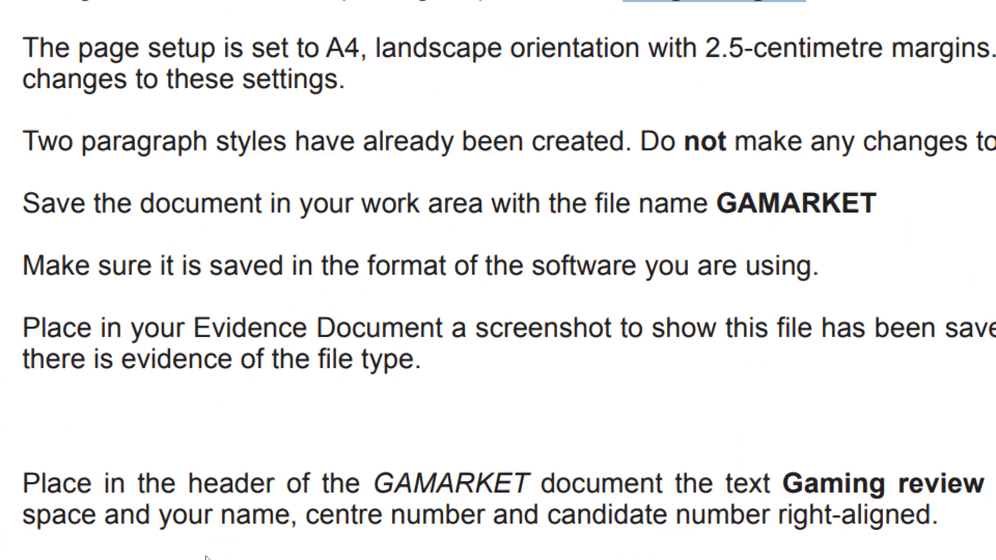
pyautogui.press('super')
pyautogui.click(469, 465)
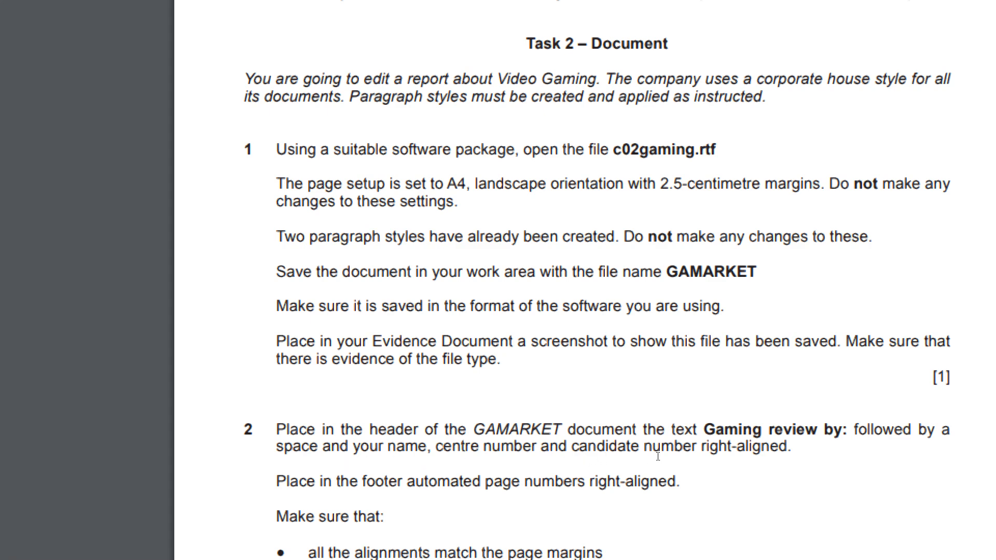
pyautogui.moveTo(463, 462); pyautogui.dragTo(640, 451)
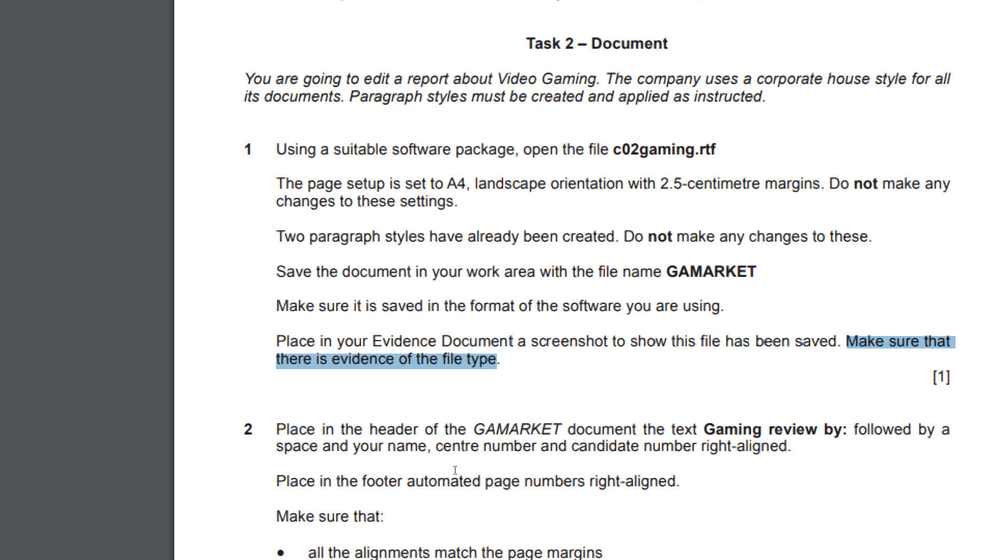
# Narrow the Name column, widen the Type column and select the GAMARKET file.
pyautogui.hotkey('alt', 'Tab')
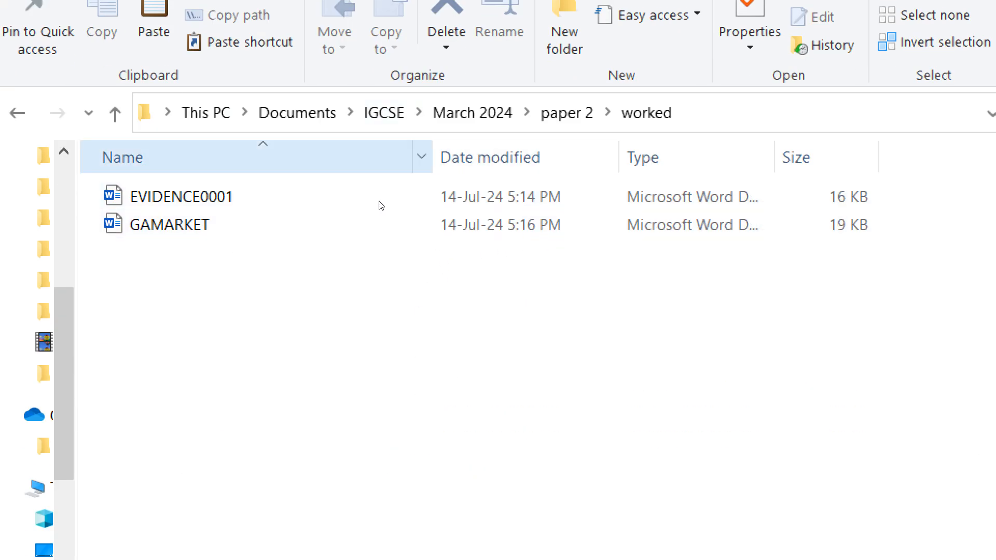
pyautogui.moveTo(432, 157); pyautogui.dragTo(362, 157)
pyautogui.moveTo(705, 157); pyautogui.dragTo(779, 165)
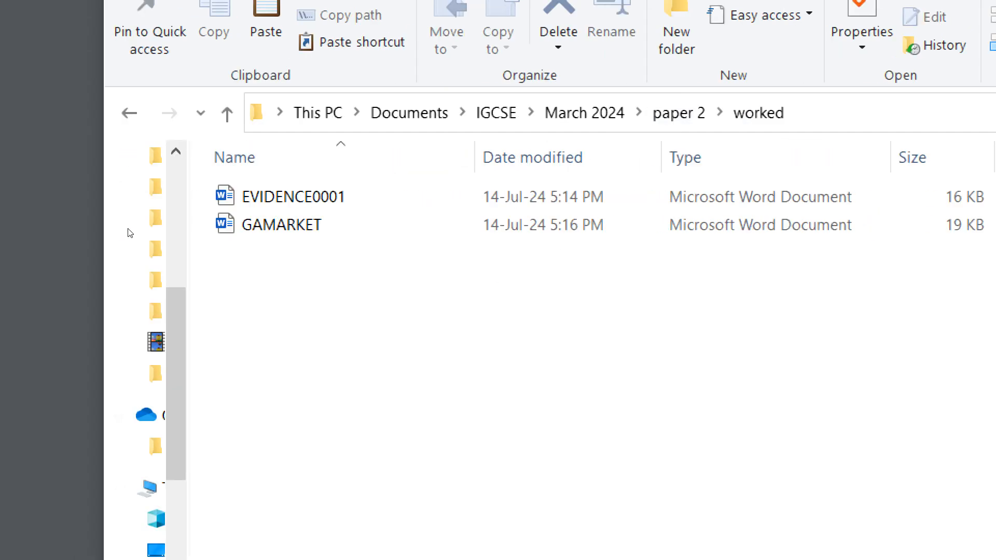
pyautogui.click(261, 237)
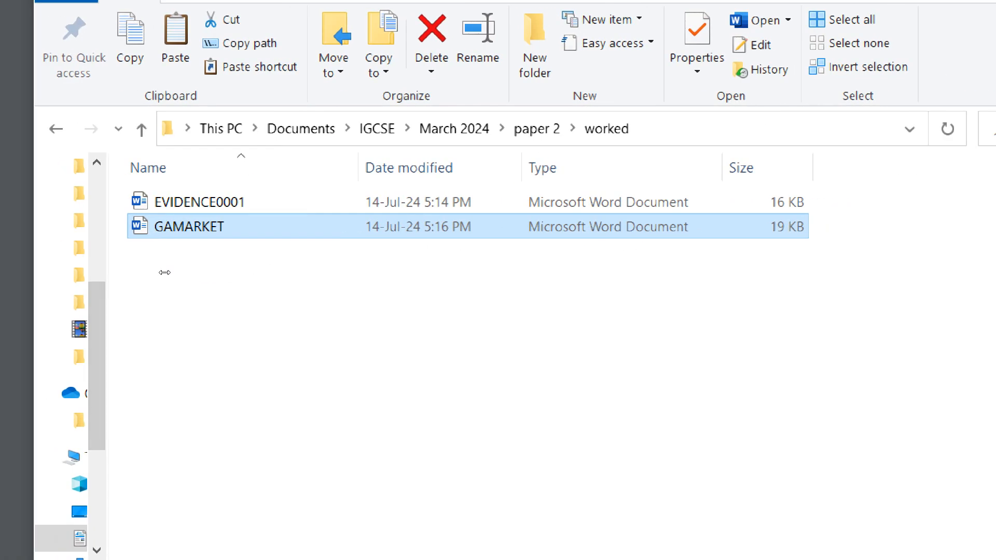
# Snip the worked folder listing showing GAMARKET's type, then bring EVIDENCE0001 forward.
pyautogui.press('super+shift+s')
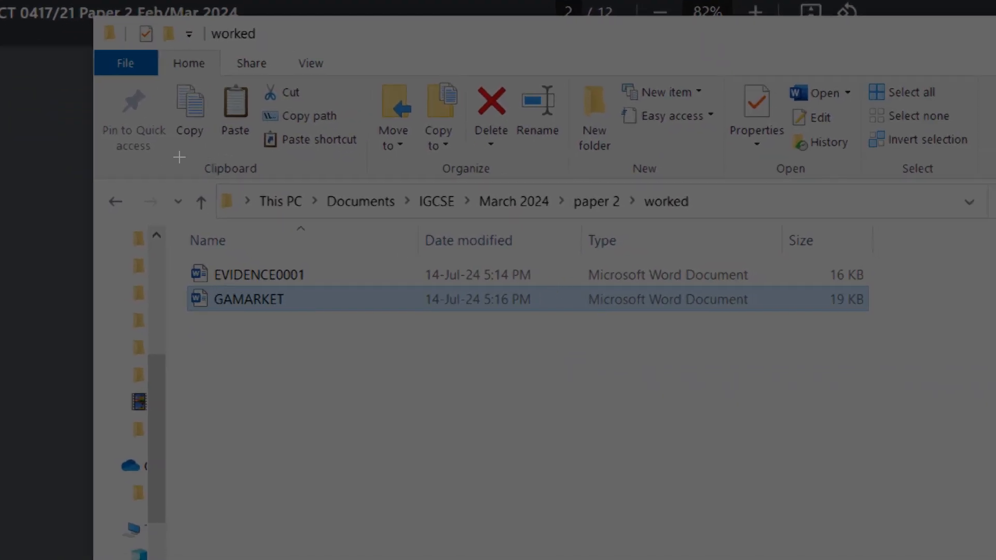
pyautogui.moveTo(115, 155); pyautogui.dragTo(934, 352)
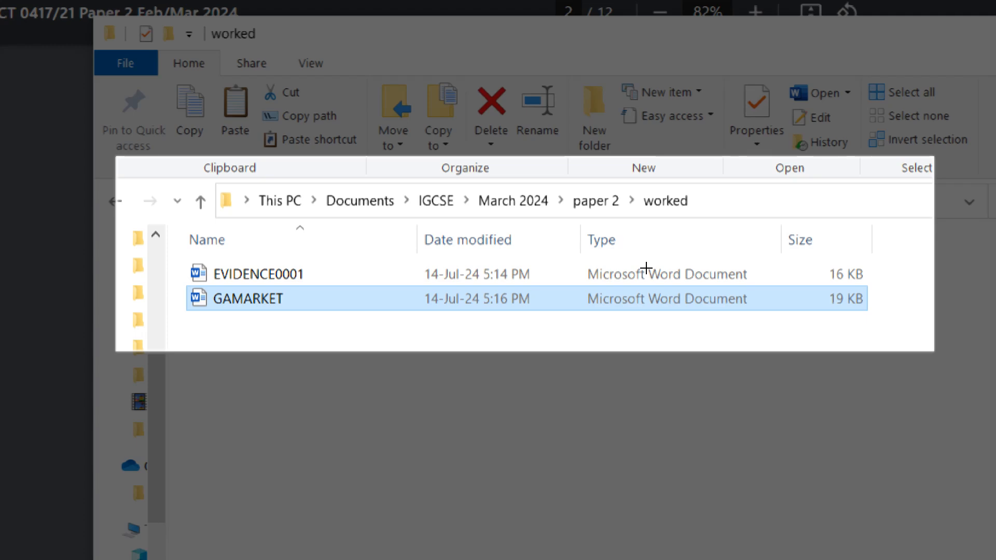
pyautogui.moveTo(646, 267); pyautogui.dragTo(624, 267)
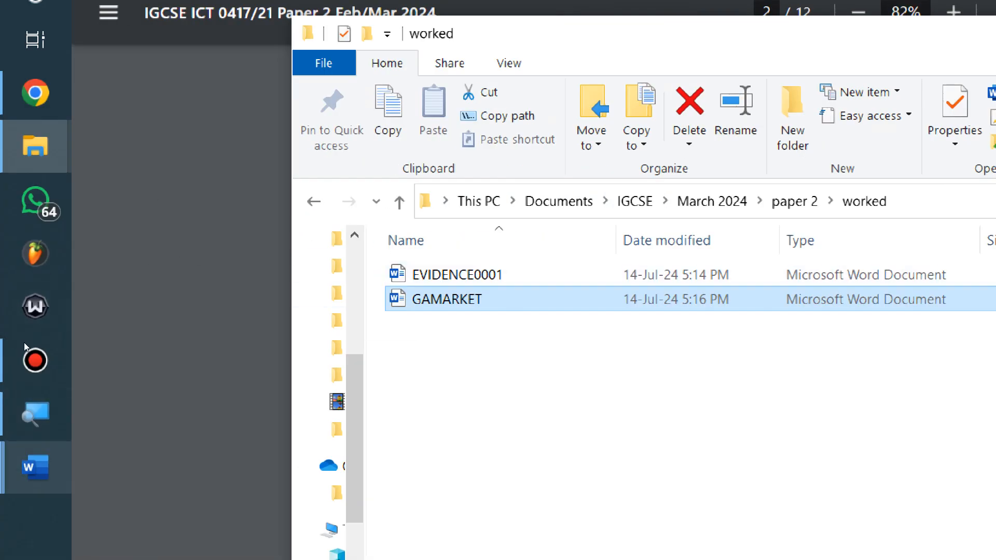
pyautogui.moveTo(35, 466)
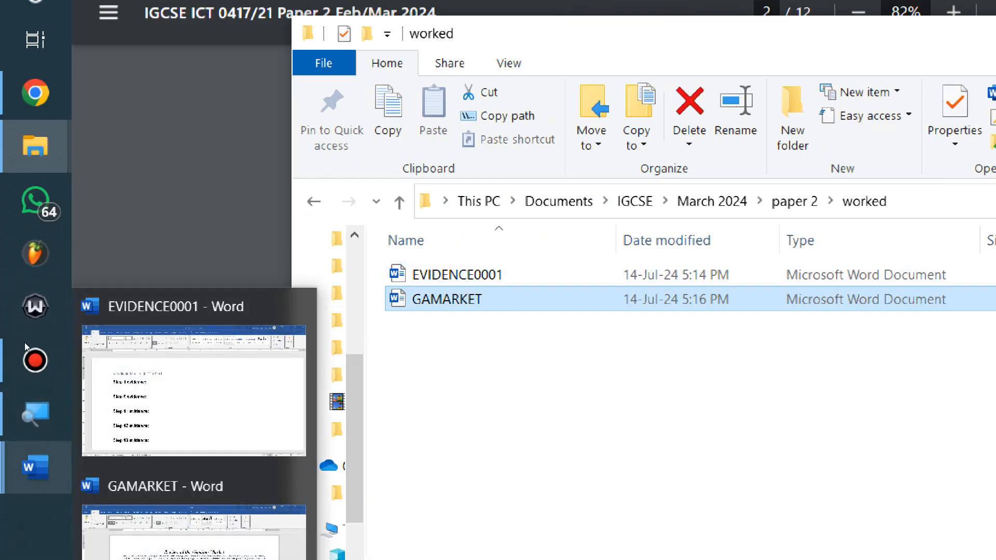
pyautogui.click(119, 298)
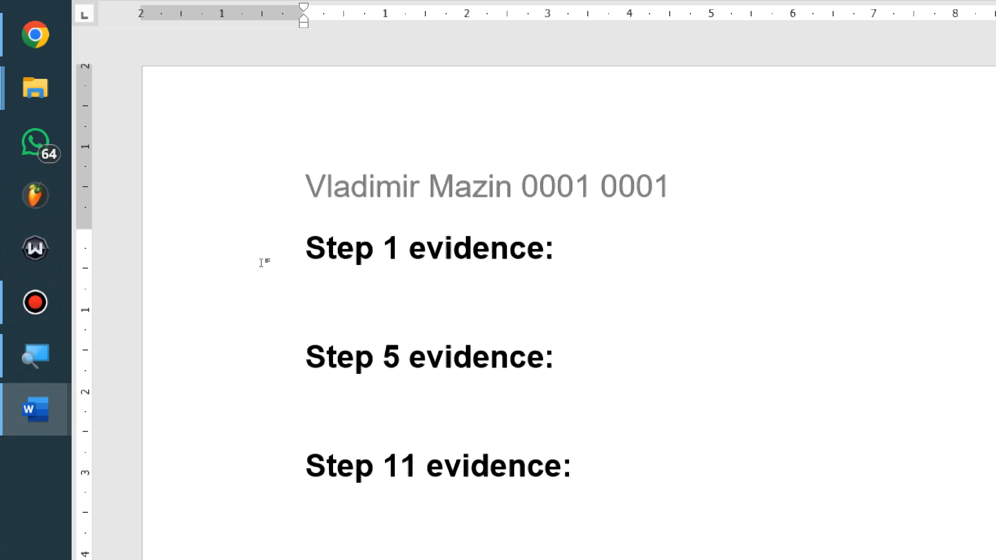
# Paste the folder screenshot below 'Step 1 evidence:'.
pyautogui.rightClick(261, 261)
pyautogui.click(205, 263)
pyautogui.rightClick(358, 282)
pyautogui.click(404, 420)
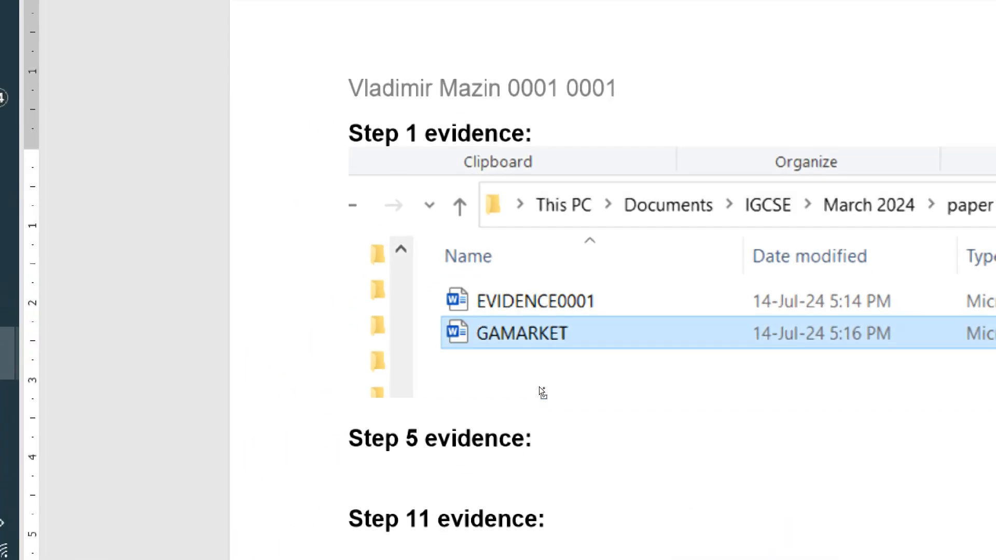
# Place the cursor after 'Step 11 evidence:' and switch back to the exam PDF.
pyautogui.press('alt')
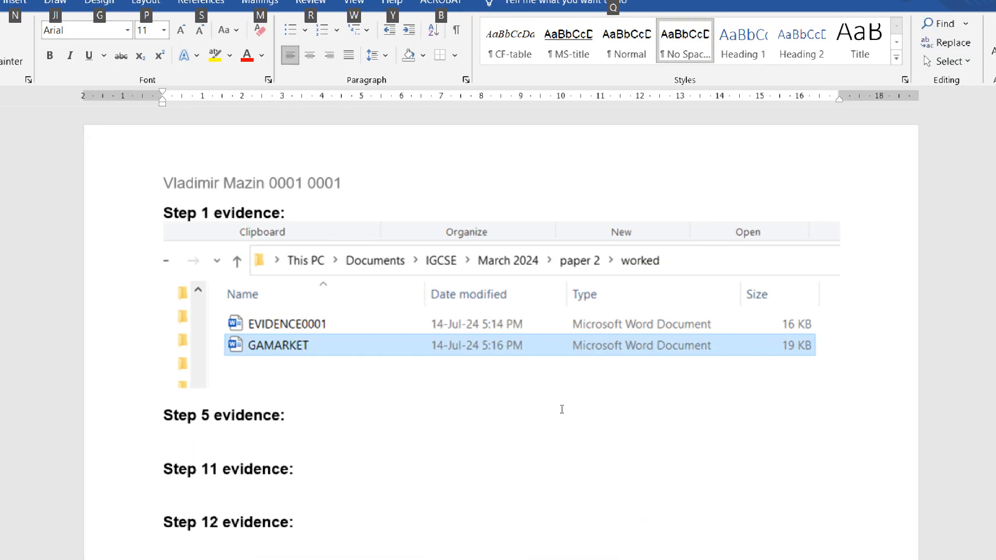
pyautogui.click(644, 470)
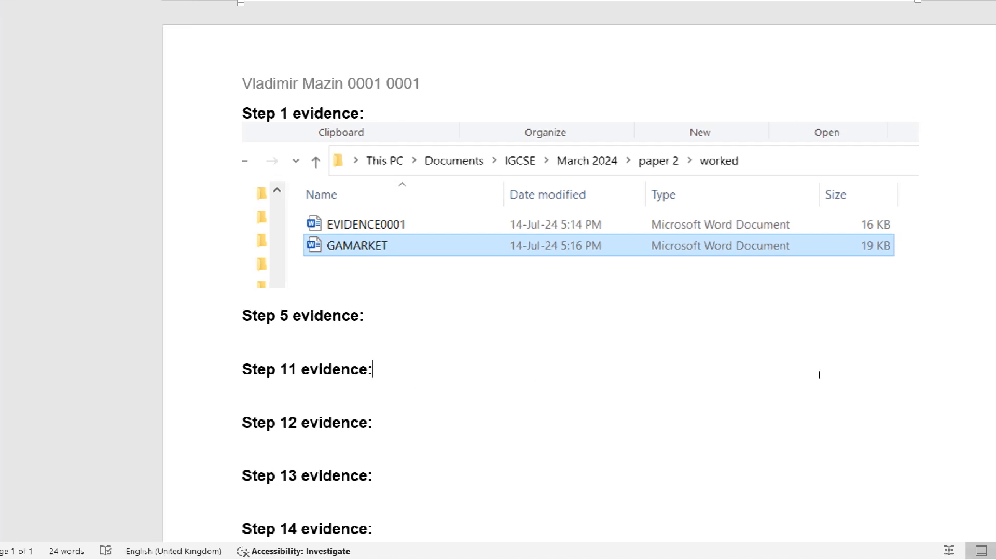
pyautogui.hotkey('alt', 'Tab')
pyautogui.hotkey('alt', 'Tab')
pyautogui.hotkey('alt', 'Tab')
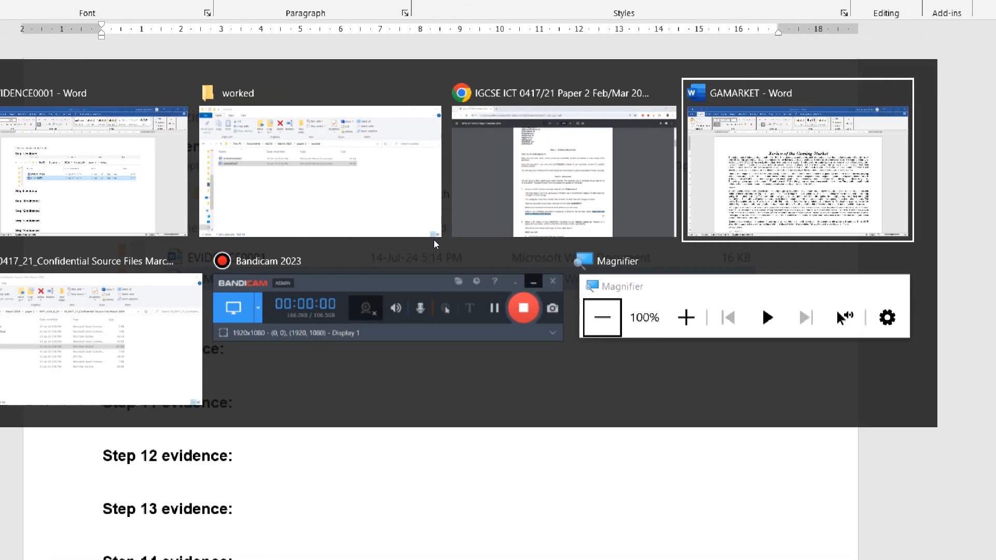
pyautogui.hotkey('alt', 'shift', 'Tab')
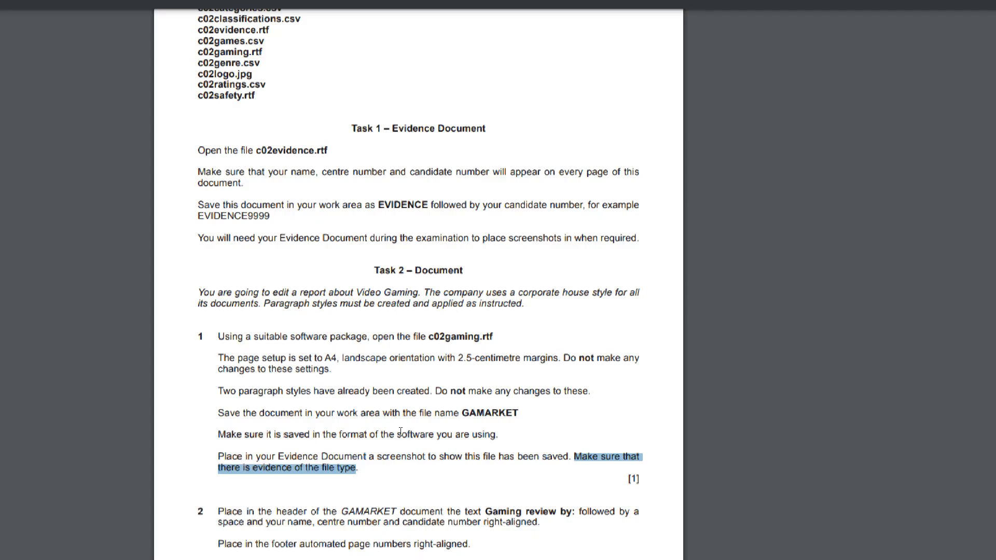
# Scroll to question 2 in the exam PDF and highlight its header and footer page-number instructions.
pyautogui.scroll(-7, 400, 432)
pyautogui.scroll(5, 313, 305)
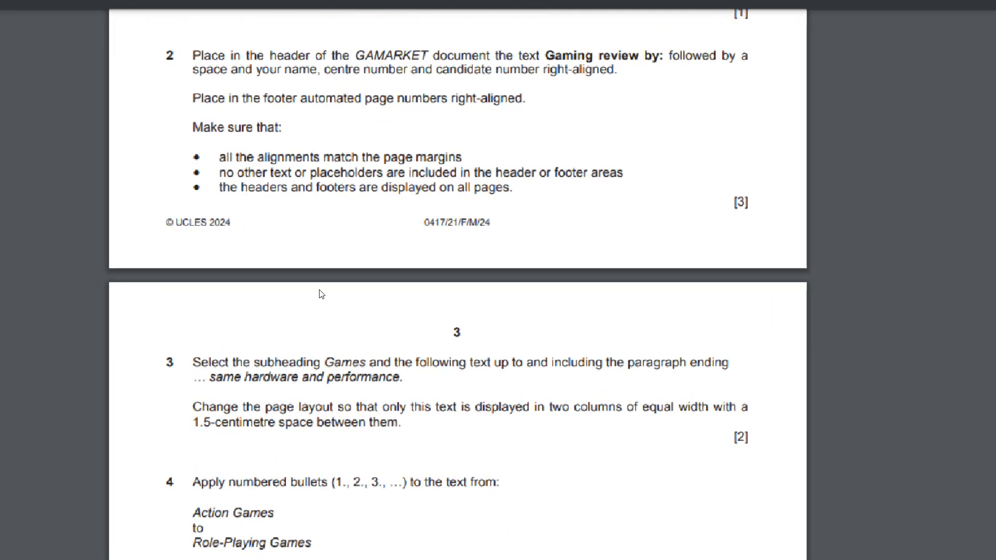
pyautogui.scroll(3, 246, 237)
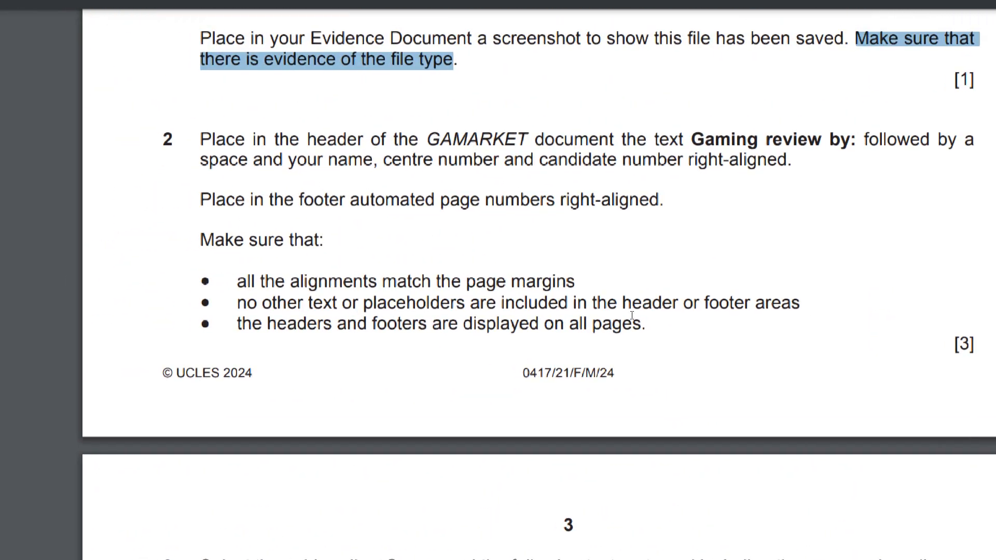
pyautogui.moveTo(201, 139); pyautogui.dragTo(702, 215)
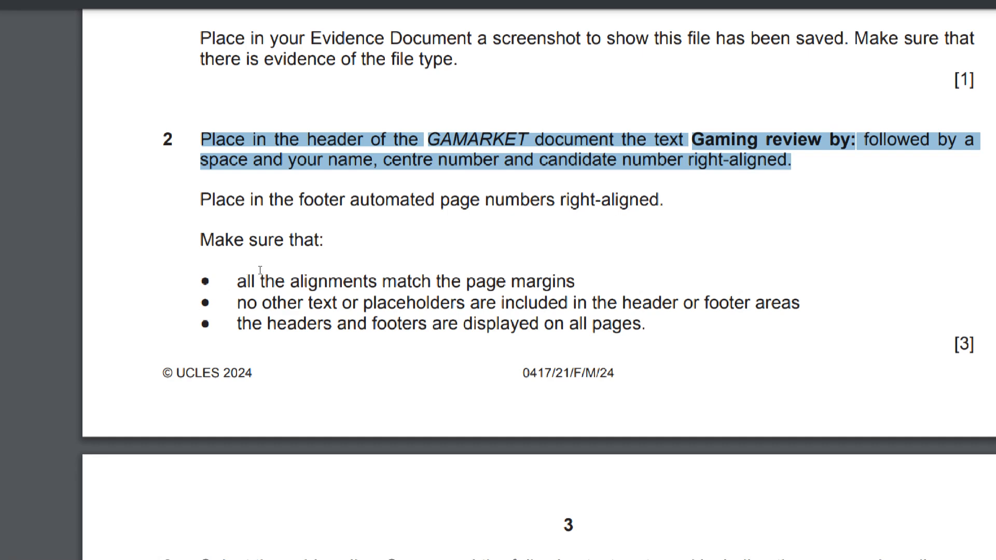
pyautogui.moveTo(201, 200); pyautogui.dragTo(572, 237)
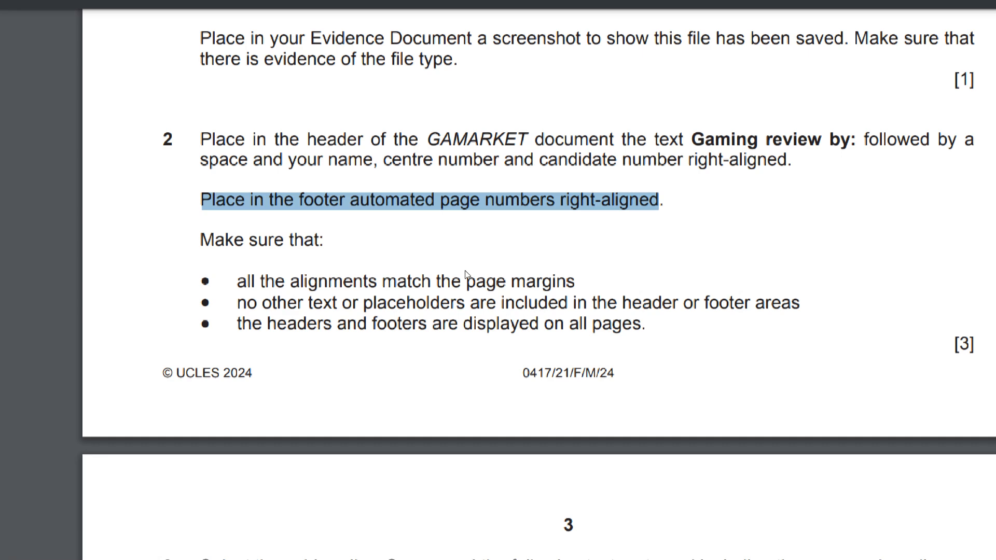
# Insert a Blank (Three Columns) header into the GAMARKET document.
pyautogui.hotkey('alt', 'Tab')
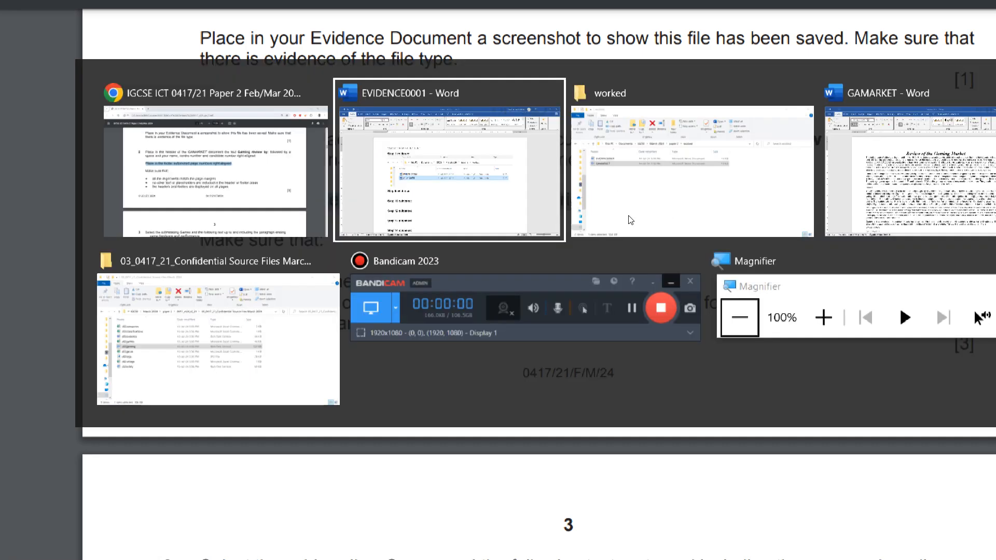
pyautogui.hotkey('alt', 'Tab')
pyautogui.hotkey('alt', 'Tab')
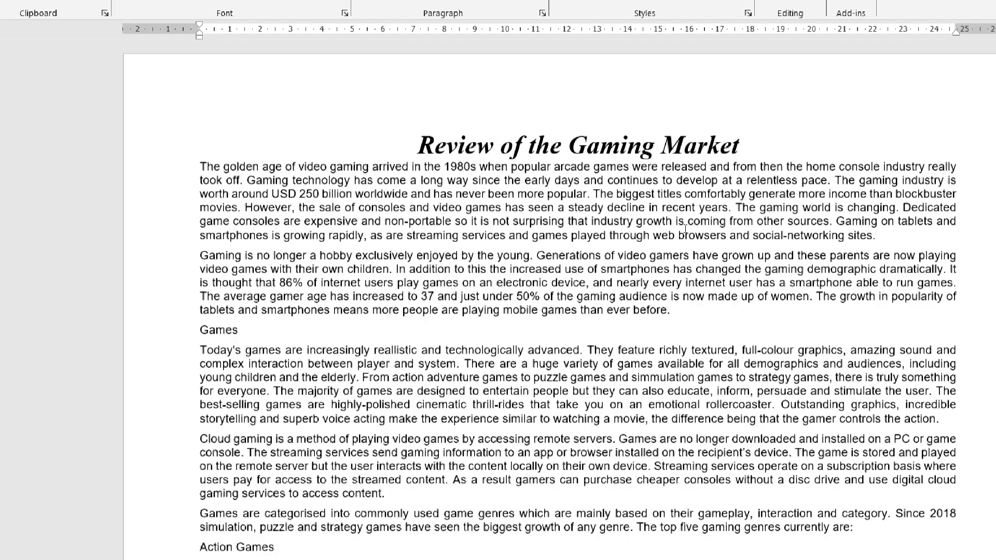
pyautogui.press('alt')
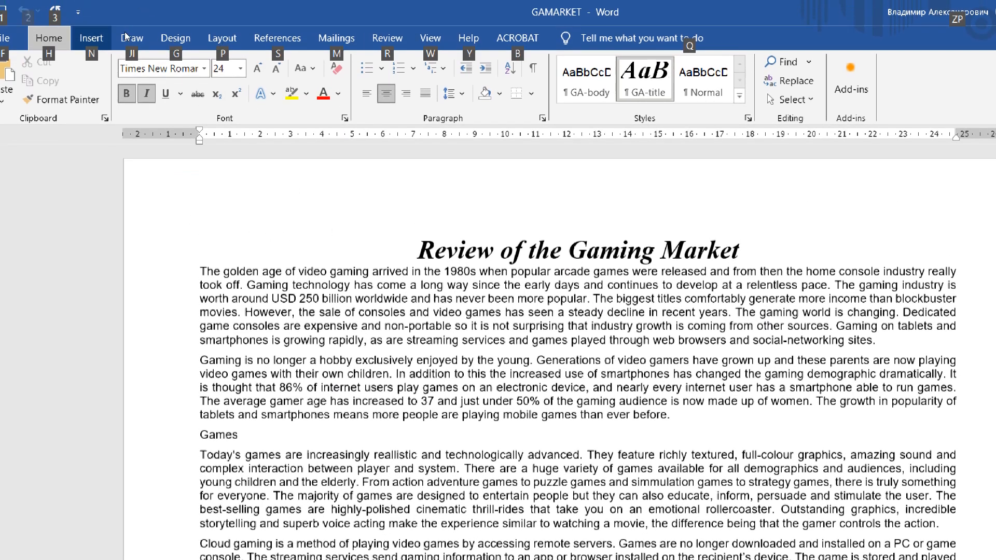
pyautogui.press('n')
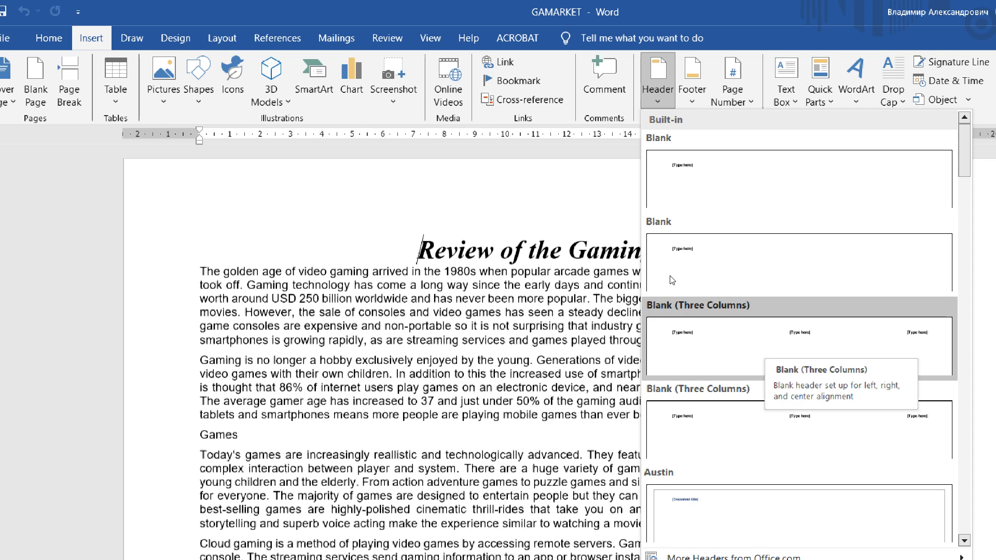
pyautogui.click(674, 337)
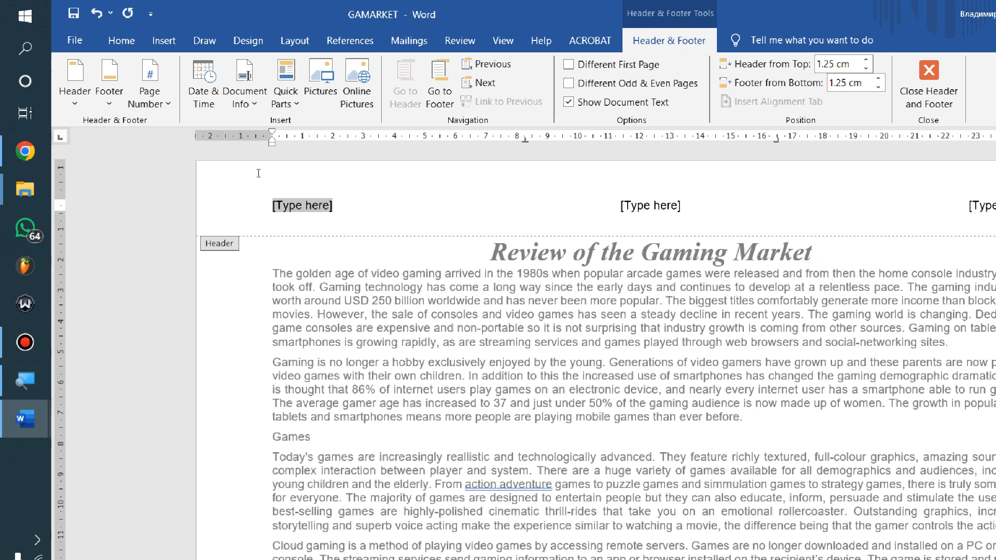
# Delete the left and centre header placeholders, leaving only the right-hand one selected.
pyautogui.press('Delete')
pyautogui.press('Right')
pyautogui.press('Delete')
pyautogui.press('Right')
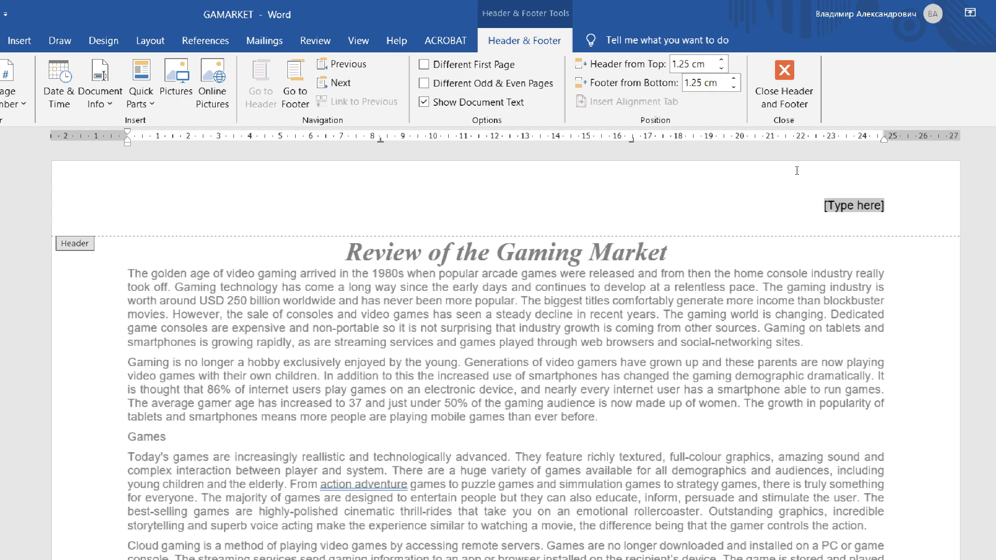
pyautogui.hotkey('alt', 'Tab')
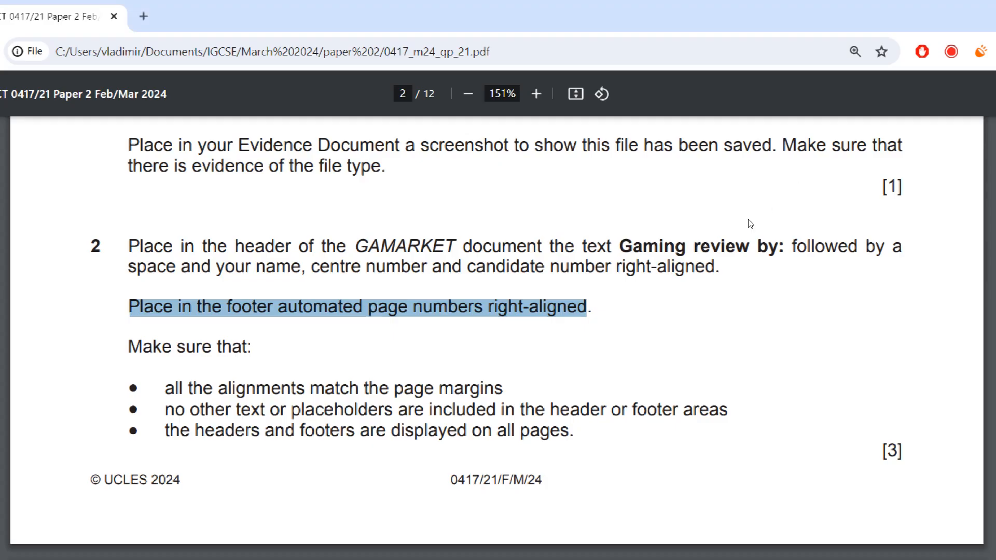
# Type 'Gaming review by:' and the candidate's name into the right header placeholder, rechecking the PDF wording.
pyautogui.hotkey('alt', 'Tab')
pyautogui.hotkey('alt', 'Tab')
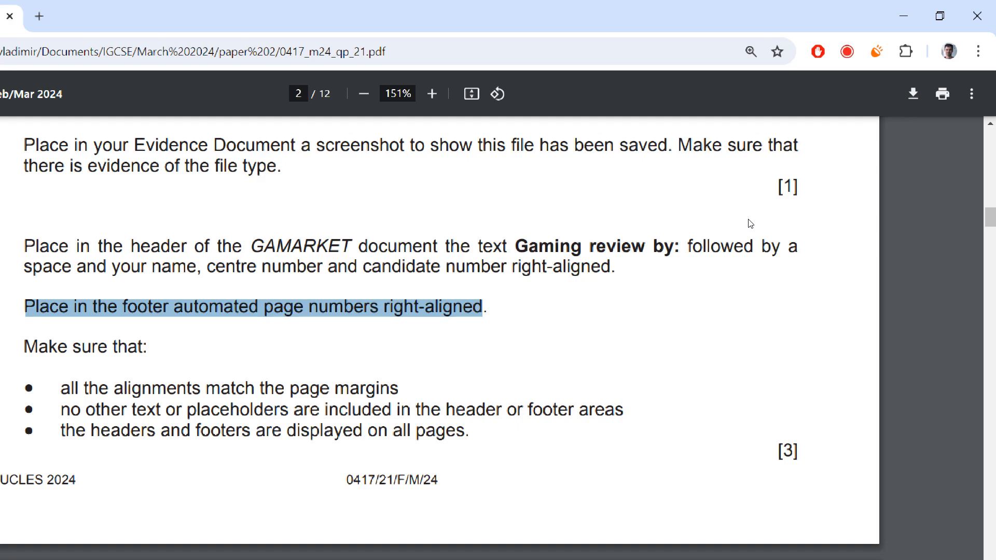
pyautogui.hotkey('alt', 'Tab')
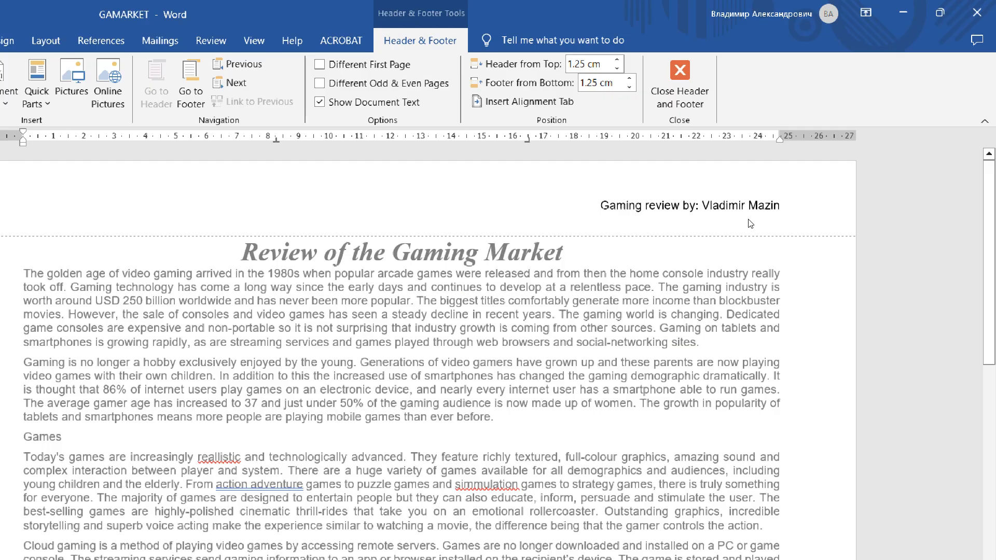
# Add the centre and candidate numbers after the name and close header editing.
pyautogui.write('0001 0001')
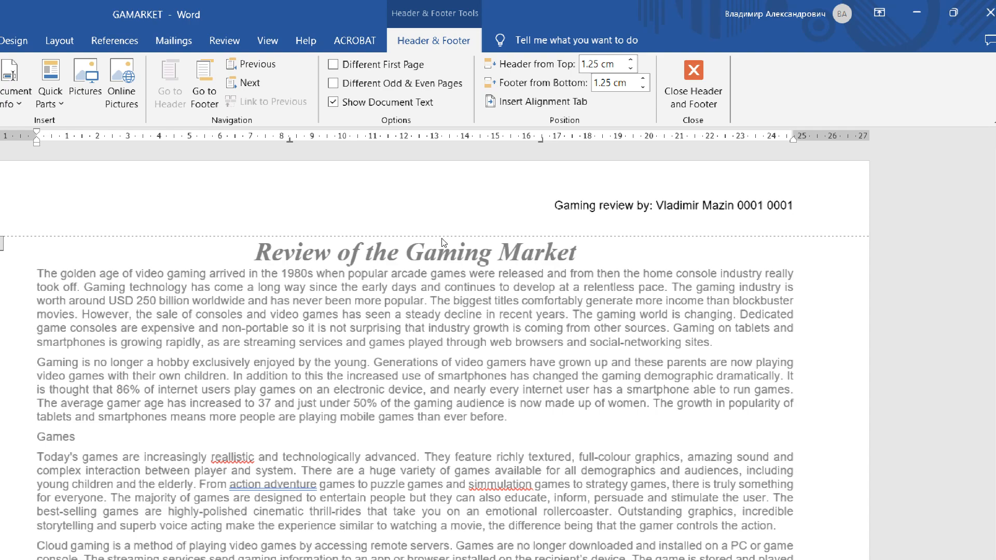
pyautogui.doubleClick(441, 243)
pyautogui.hotkey('alt', 'Tab')
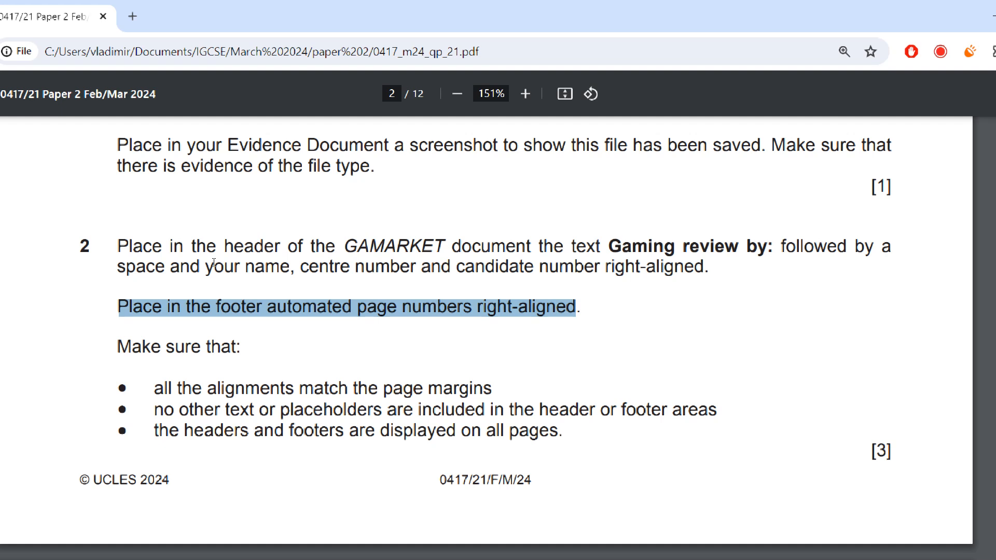
# Add a Blank (Three Columns) footer, deleting the left and centre placeholders to keep the right one.
pyautogui.hotkey('alt', 'Tab')
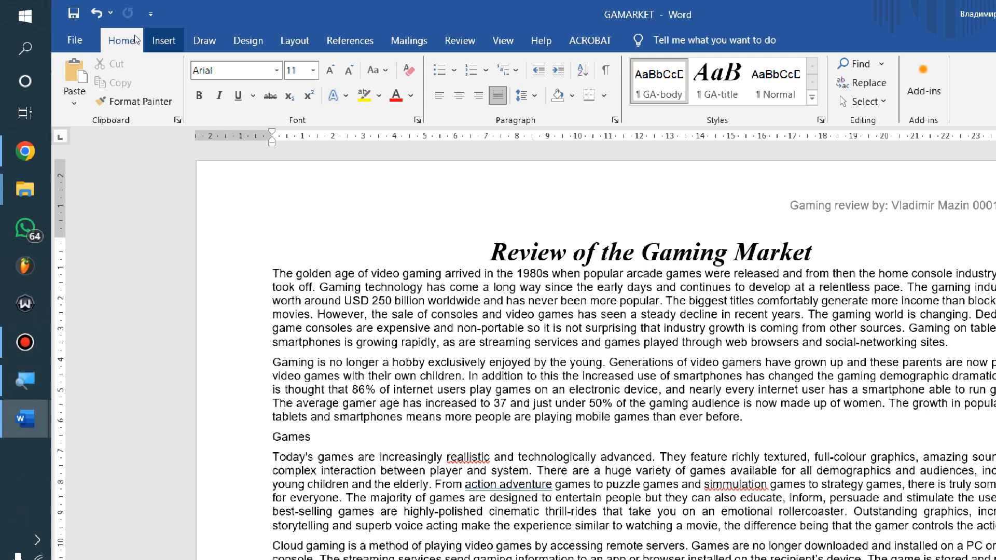
pyautogui.click(156, 33)
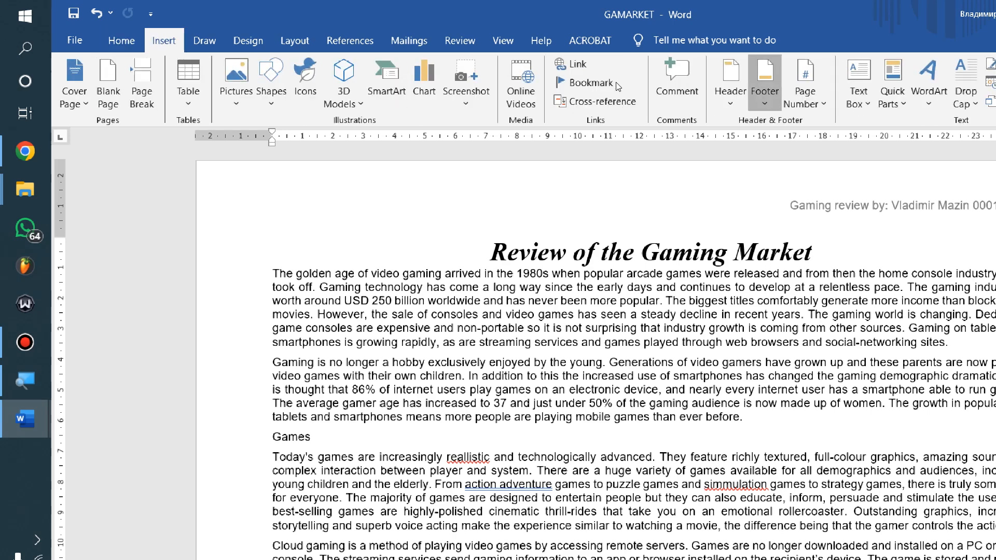
pyautogui.click(764, 83)
pyautogui.click(827, 276)
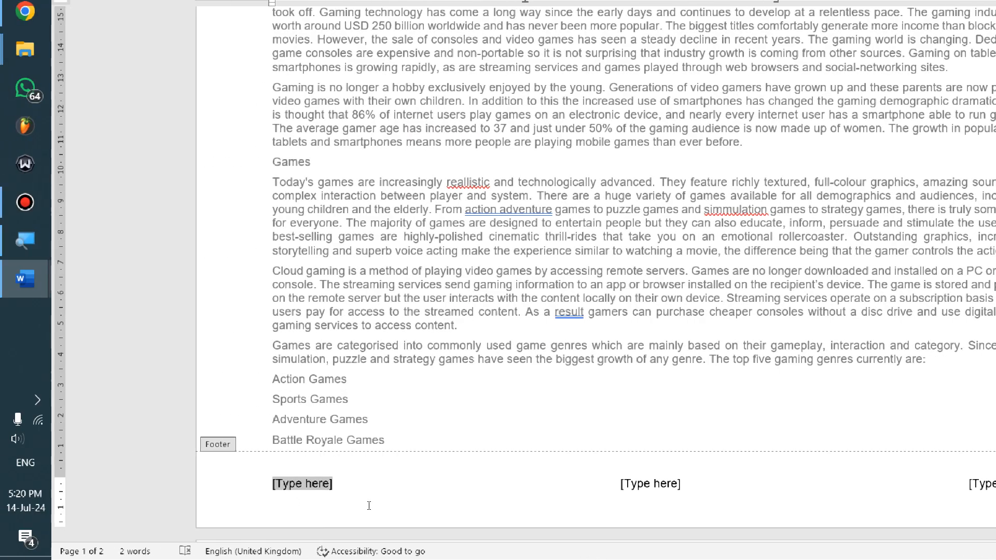
pyautogui.press('Delete')
pyautogui.click(650, 484)
pyautogui.press('Delete')
pyautogui.click(983, 484)
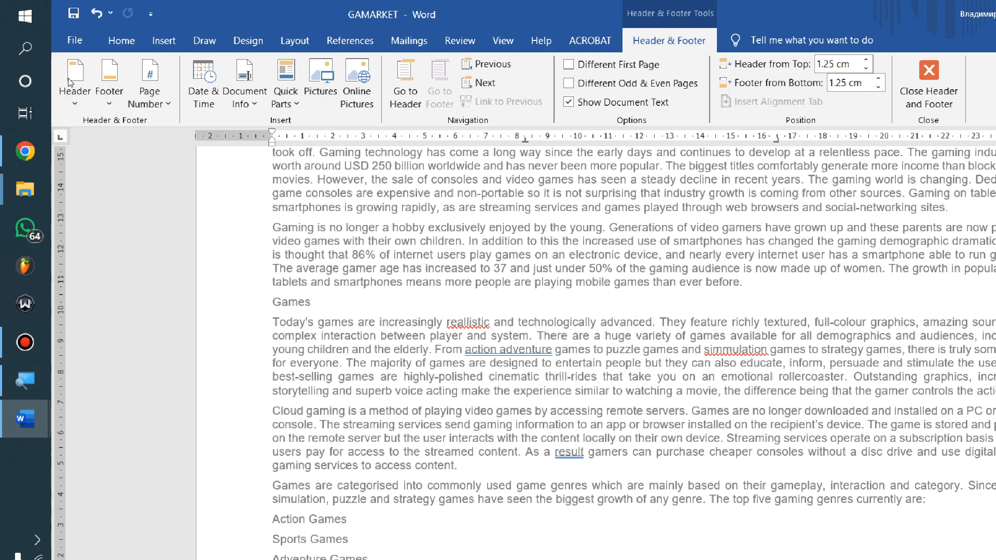
# Insert a plain page number at the footer's right, close the footer, and check both pages.
pyautogui.click(130, 93)
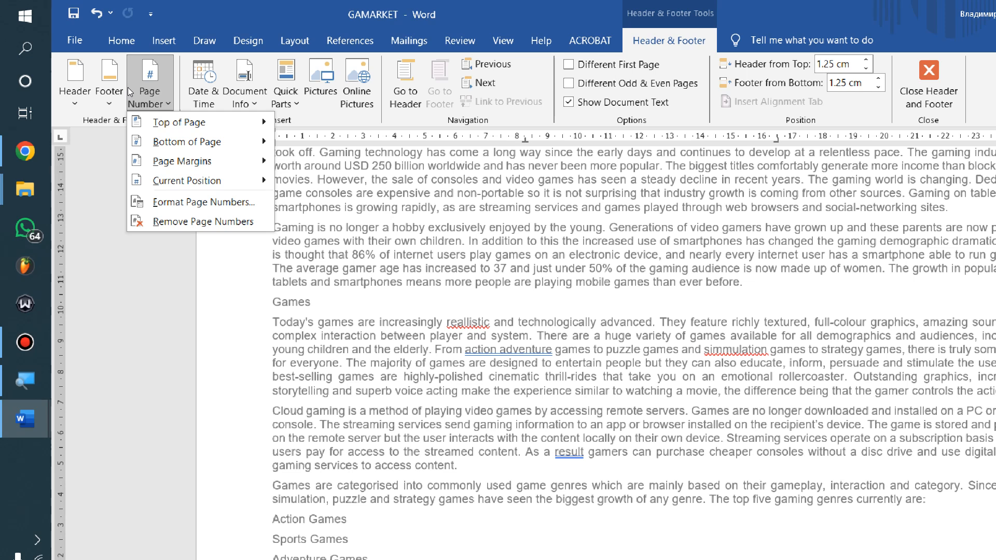
pyautogui.moveTo(217, 180)
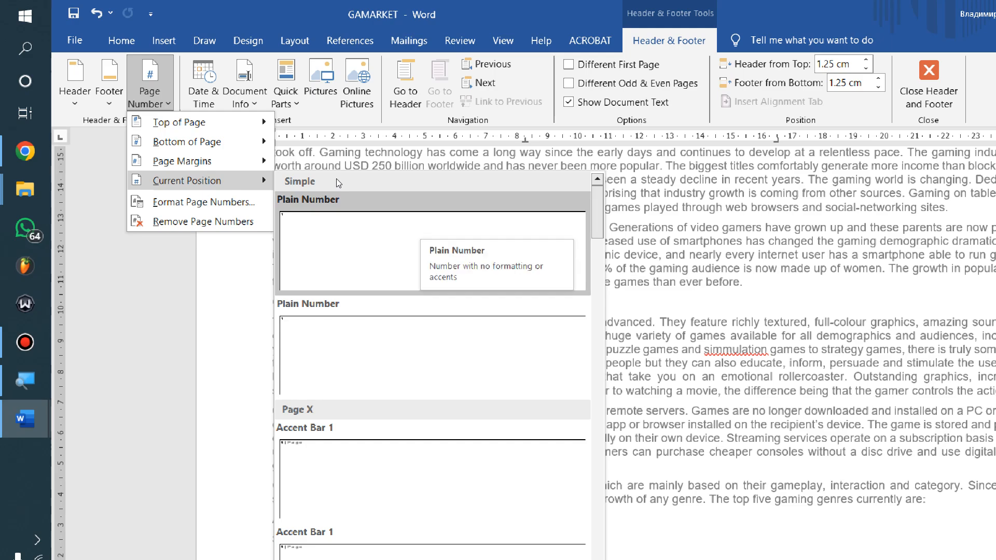
pyautogui.click(336, 202)
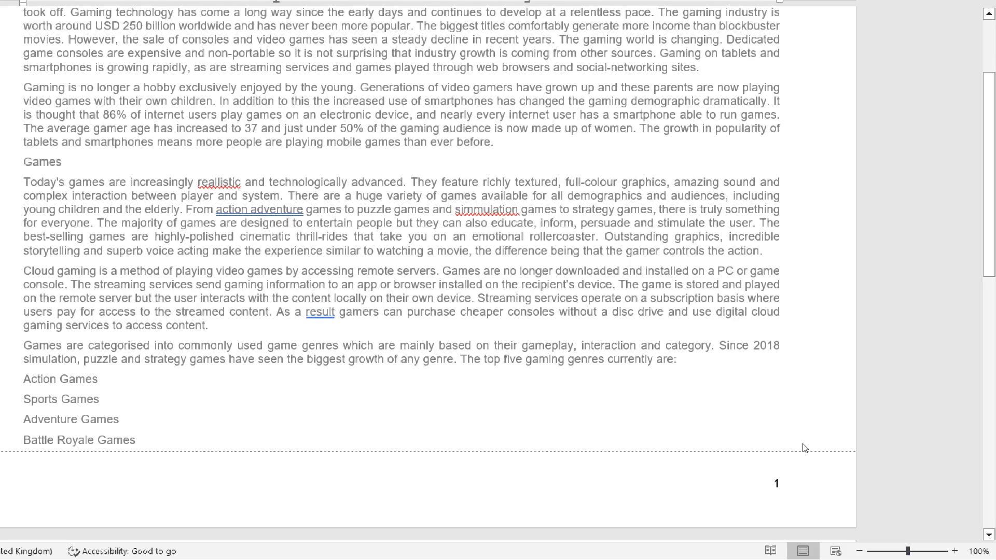
pyautogui.scroll(-1, 805, 426)
pyautogui.doubleClick(782, 371)
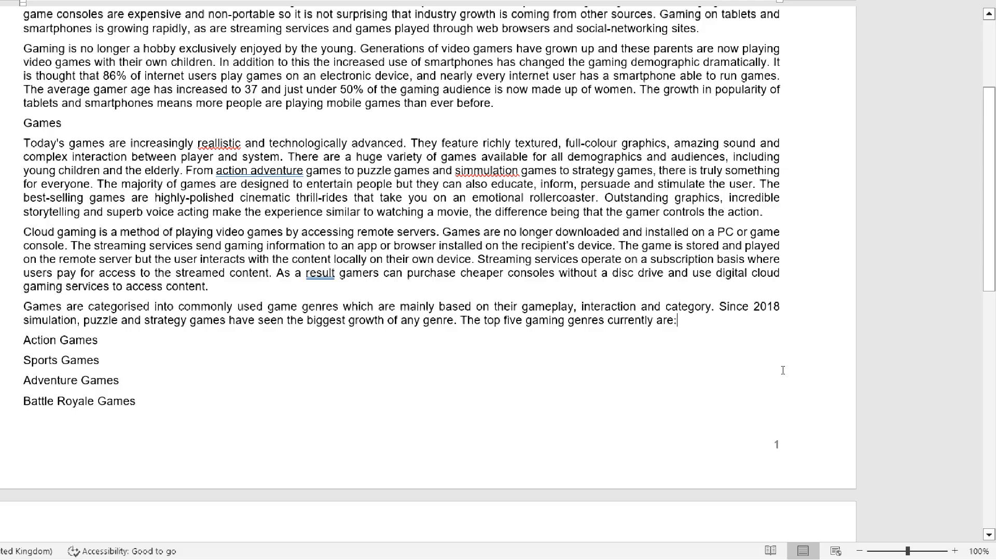
pyautogui.scroll(-5, 833, 373)
pyautogui.scroll(-8, 833, 374)
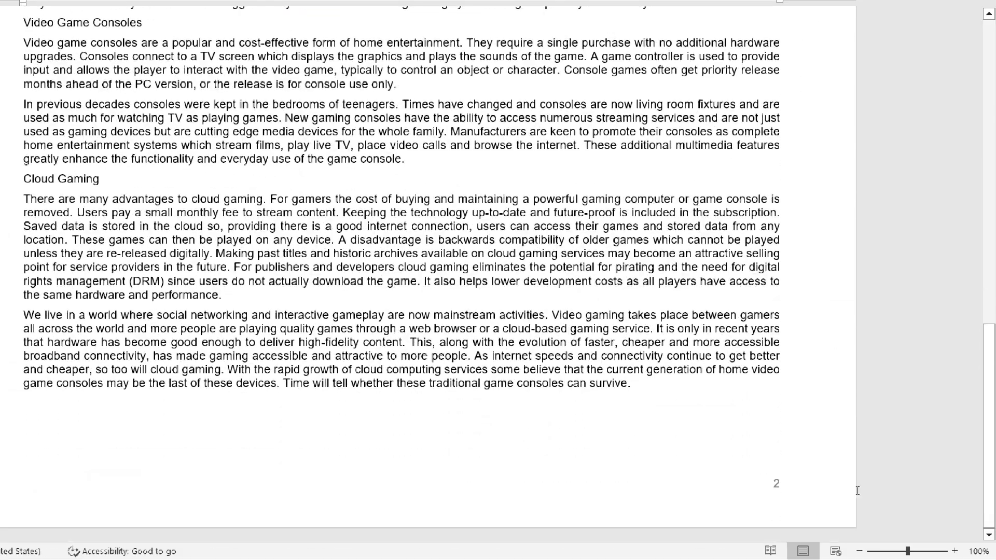
pyautogui.scroll(11, 821, 404)
pyautogui.scroll(3, 821, 405)
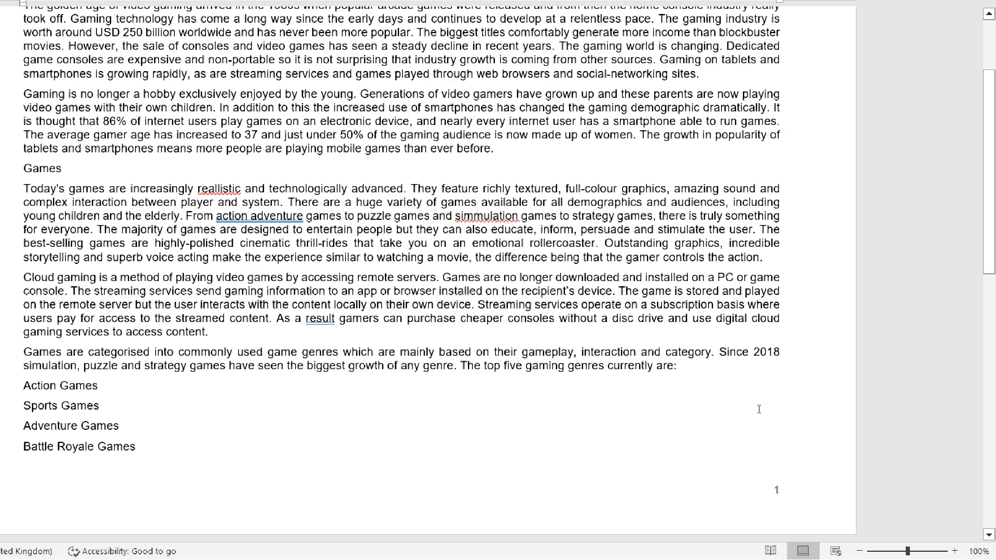
pyautogui.scroll(3, 719, 380)
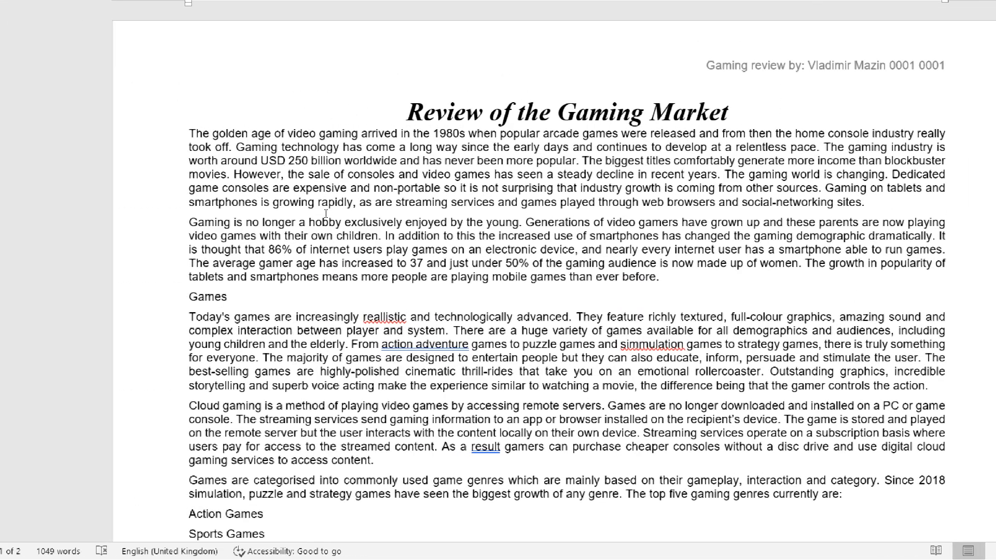
# Highlight the matching page-margins requirement in the paper and scroll down to the two-column task on page 3.
pyautogui.hotkey('alt', 'Tab')
pyautogui.moveTo(226, 248); pyautogui.dragTo(564, 249)
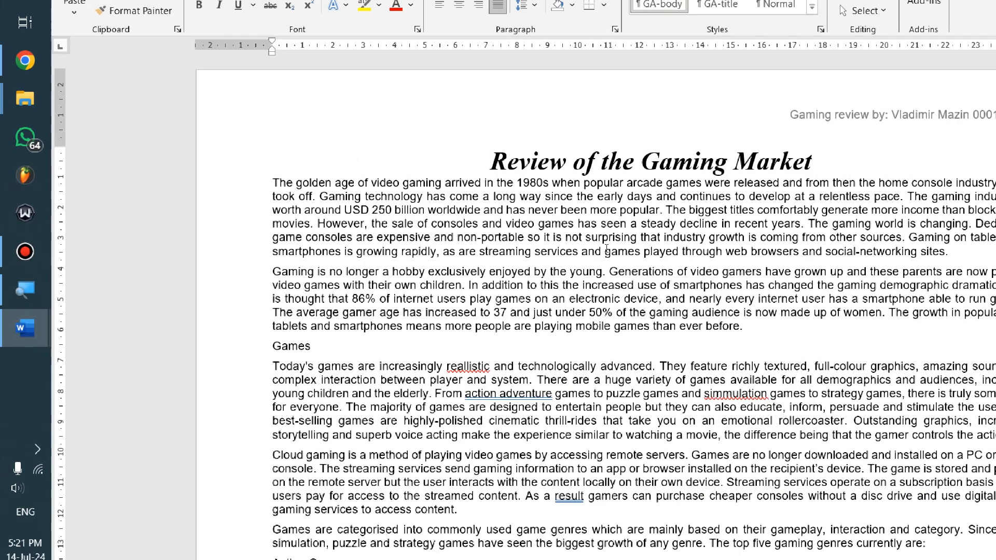
pyautogui.scroll(-3, 606, 248)
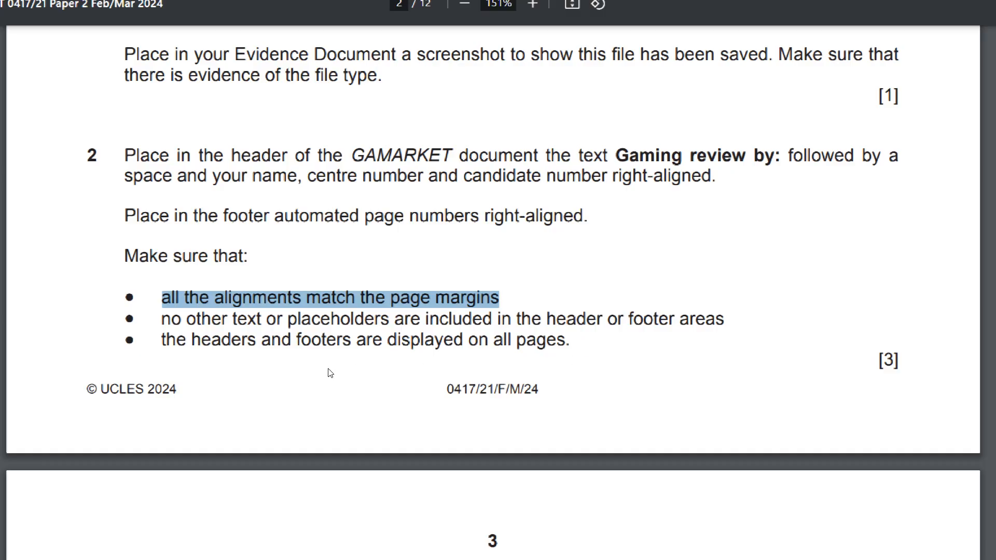
pyautogui.scroll(-7, 330, 373)
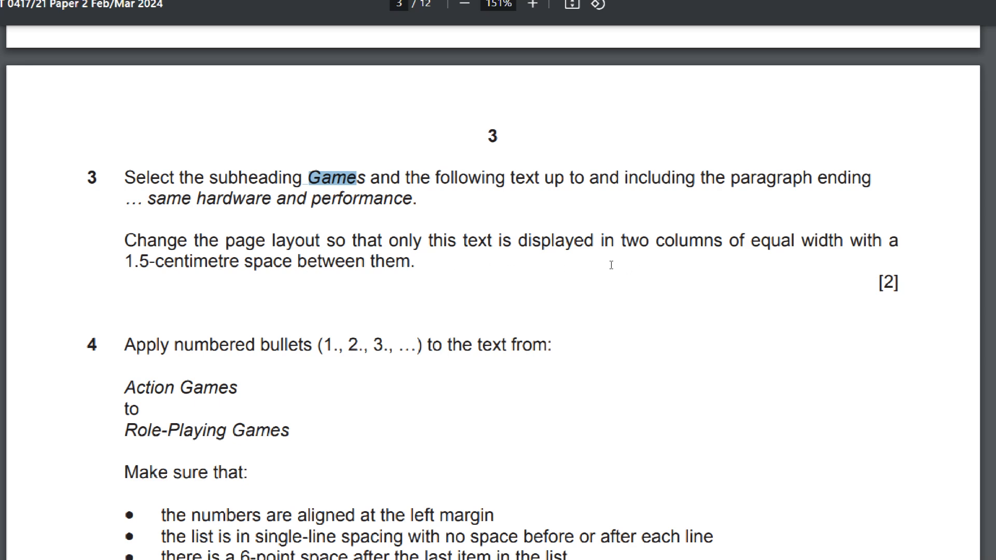
# Highlight the two-equal-columns requirement and the Games subheading in task 3, then return to GAMARKET.
pyautogui.moveTo(615, 264); pyautogui.dragTo(736, 262)
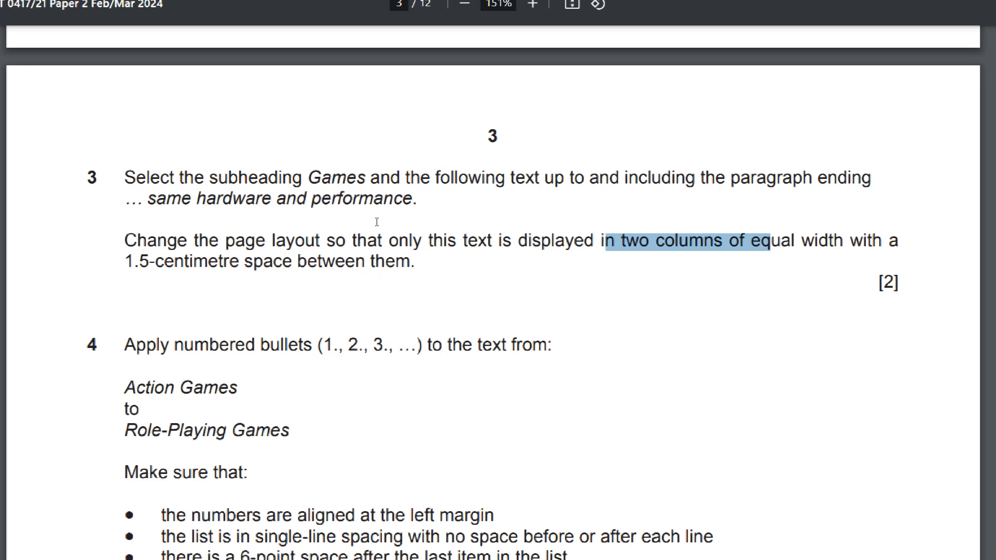
pyautogui.moveTo(309, 177); pyautogui.dragTo(365, 178)
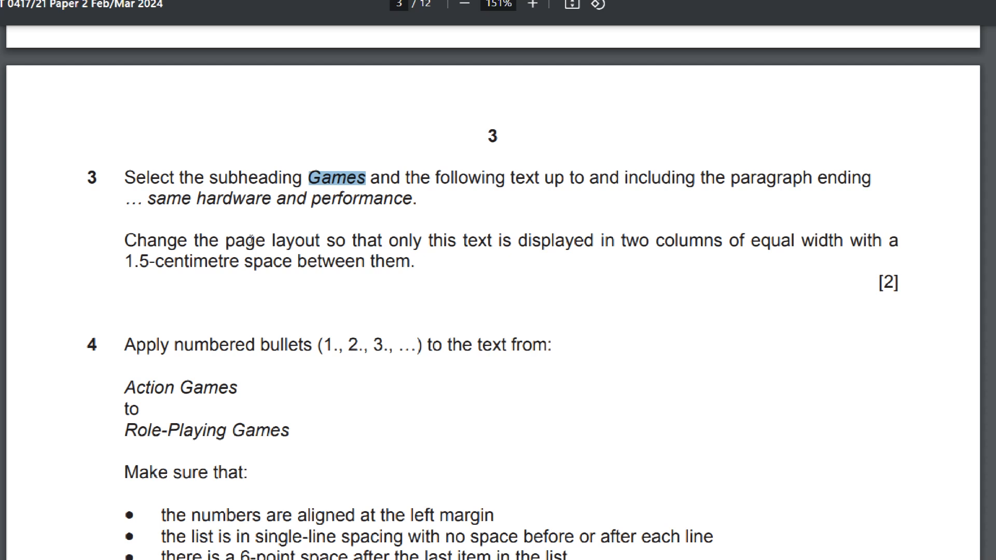
pyautogui.hotkey('alt', 'Tab')
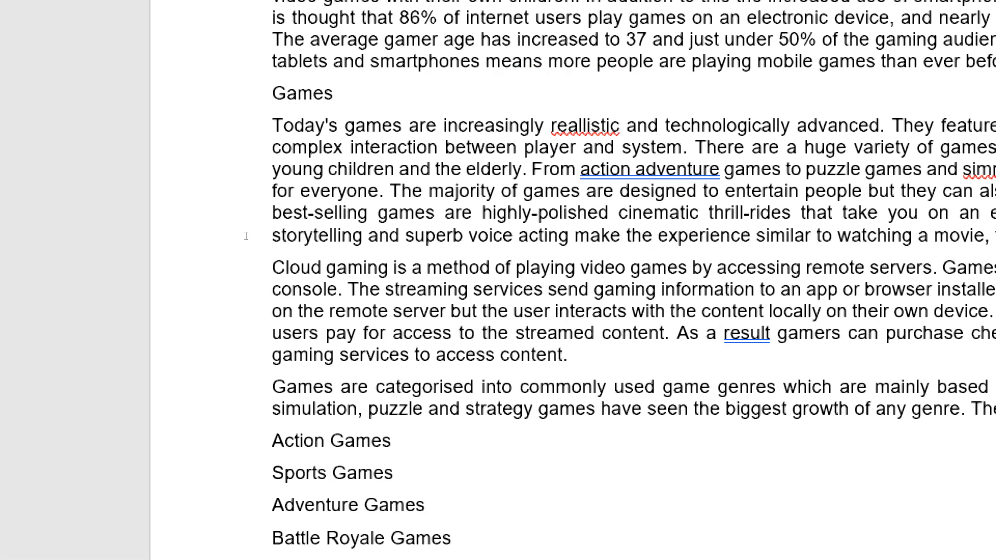
# Place the insertion point in the Games text and open the Navigation search pane.
pyautogui.moveTo(286, 93); pyautogui.dragTo(342, 94)
pyautogui.click(314, 94)
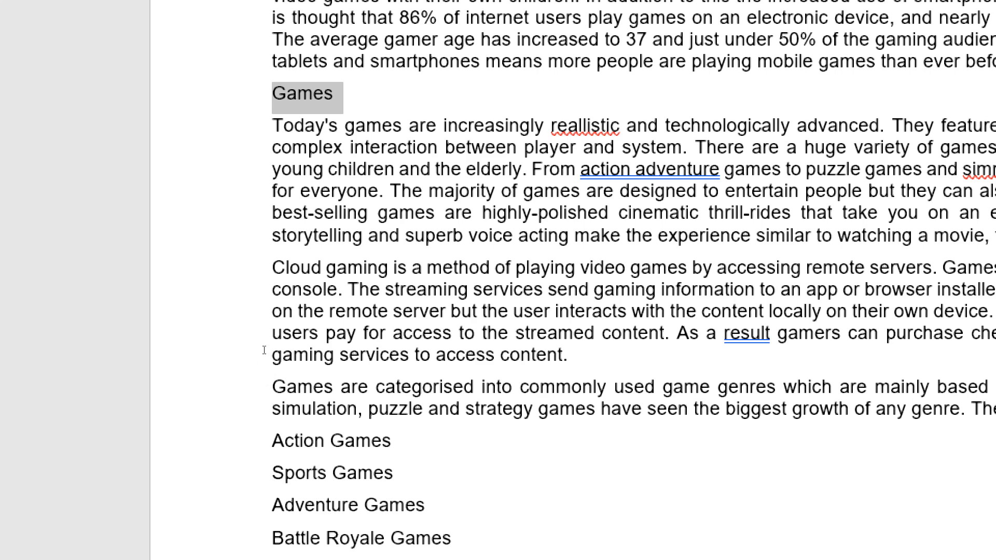
pyautogui.scroll(1, 290, 296)
pyautogui.click(403, 266)
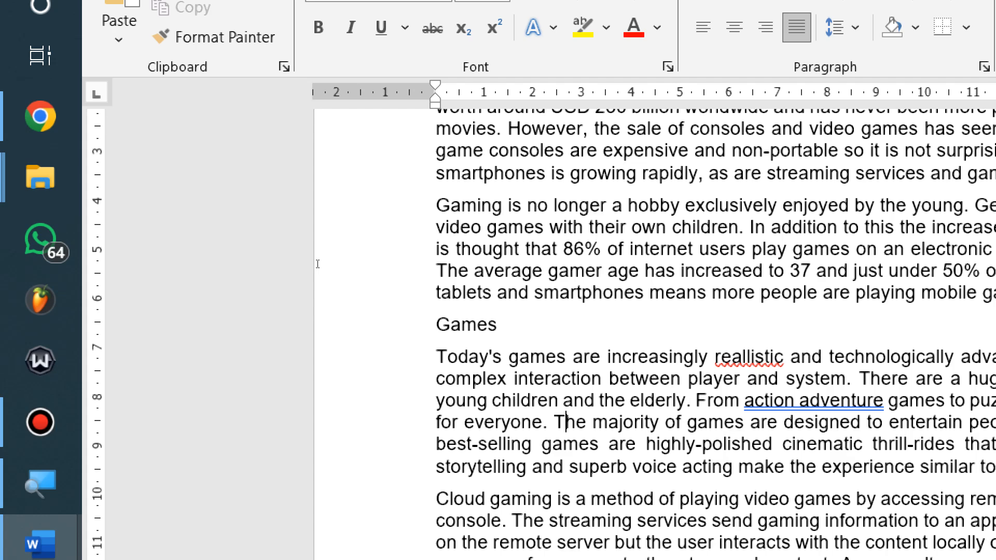
pyautogui.hotkey('ctrl', 'f')
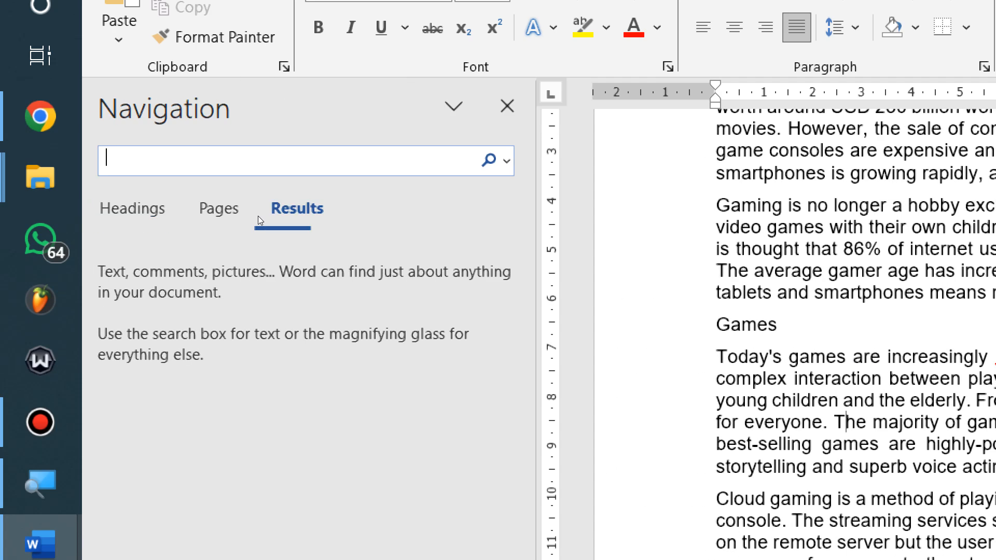
pyautogui.click(41, 116)
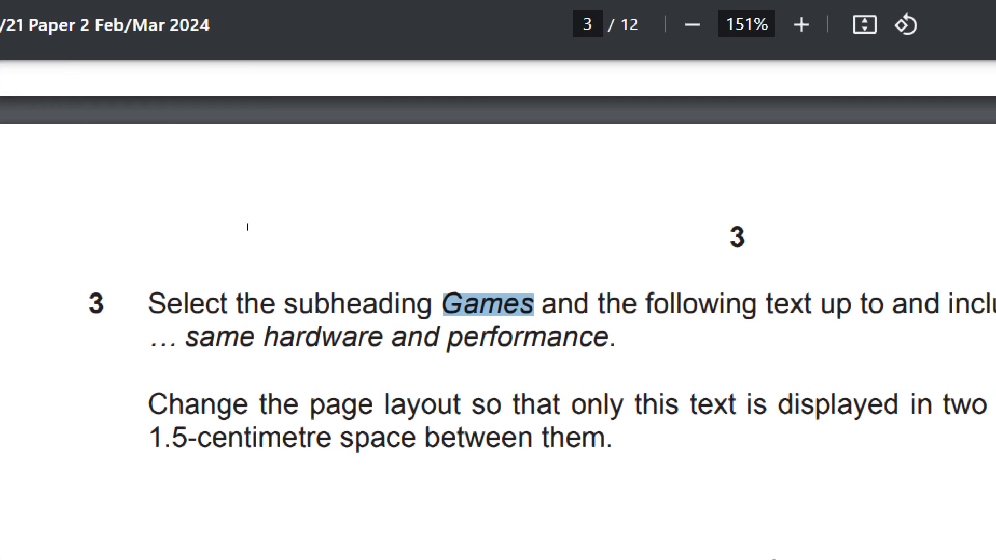
pyautogui.hotkey('alt', 'Tab')
# Search for 'same hardware', close the pane, and select from 'performance.' up to the Games subheading.
pyautogui.click(112, 159)
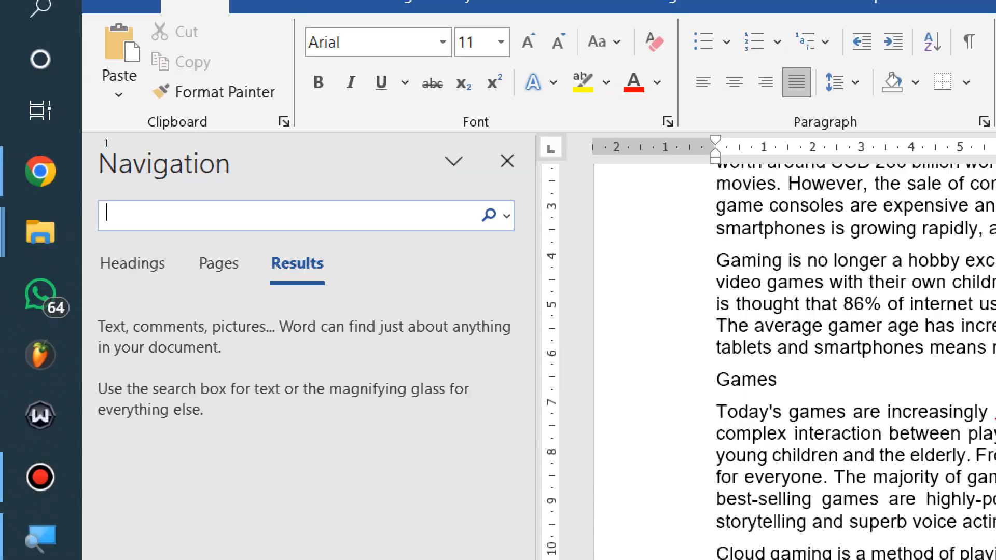
pyautogui.write('same harde')
pyautogui.press('BackSpace')
pyautogui.write('ware')
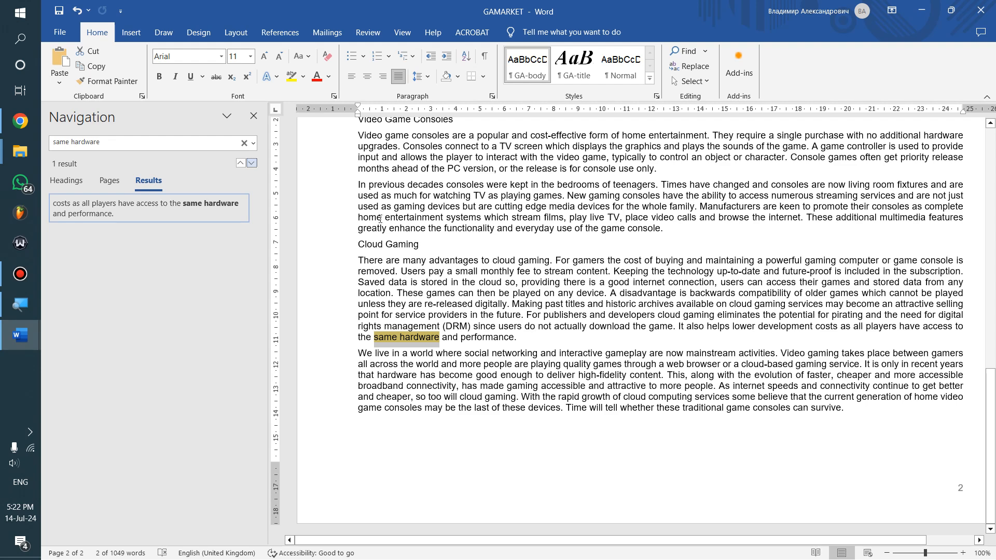
pyautogui.click(254, 116)
pyautogui.moveTo(385, 346); pyautogui.dragTo(224, 356)
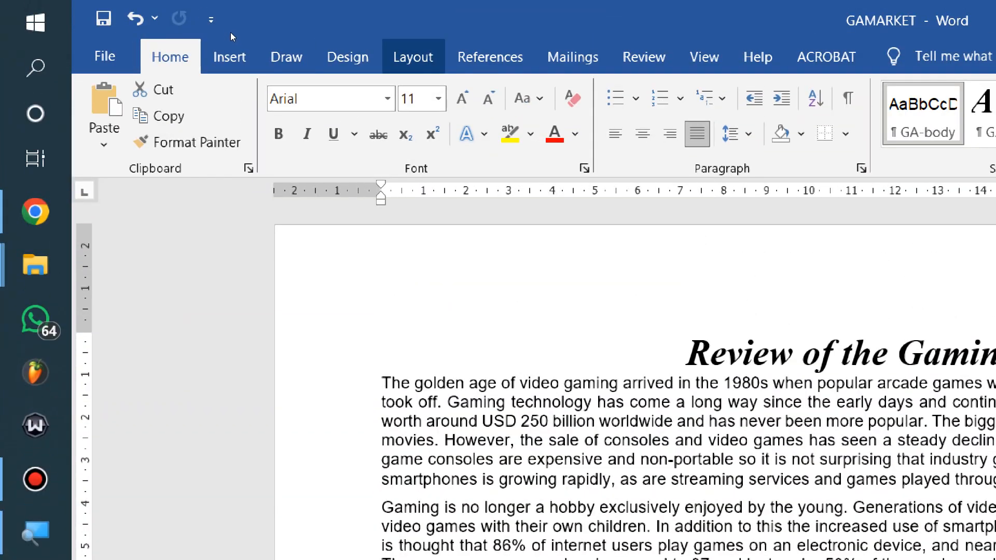
# Set the selected Games text to 2 columns with 1.5 cm spacing via More Columns, then inspect the result.
pyautogui.click(413, 57)
pyautogui.click(281, 125)
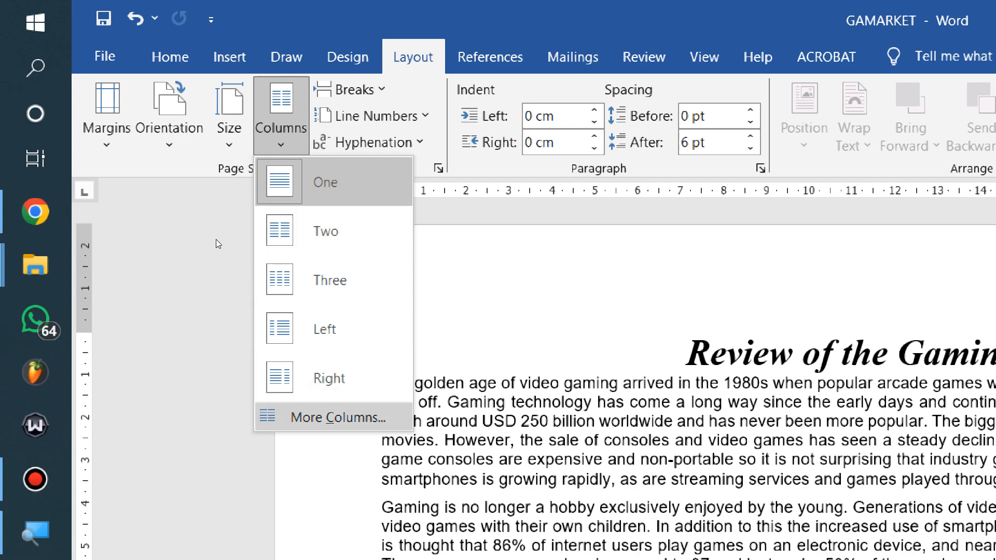
pyautogui.click(332, 418)
pyautogui.write('2')
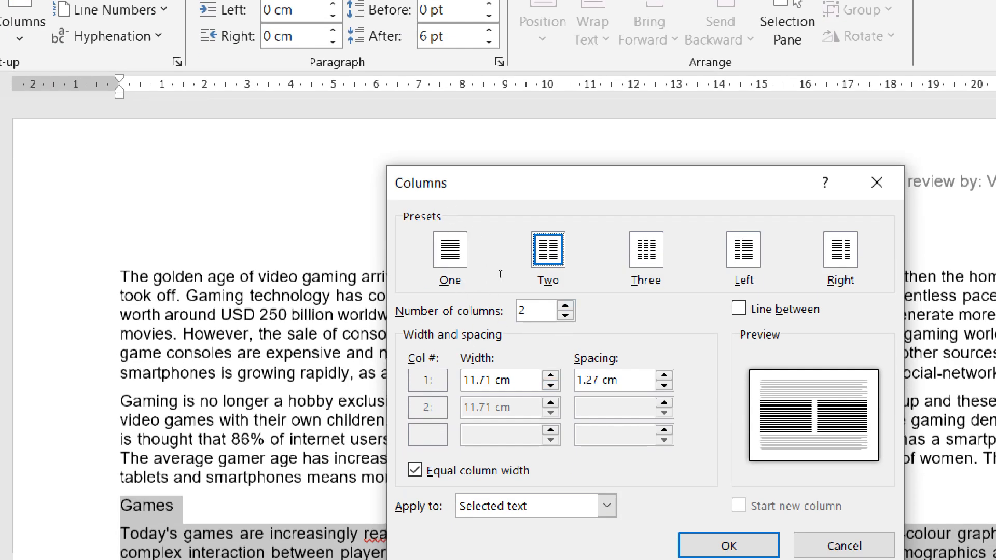
pyautogui.doubleClick(589, 379)
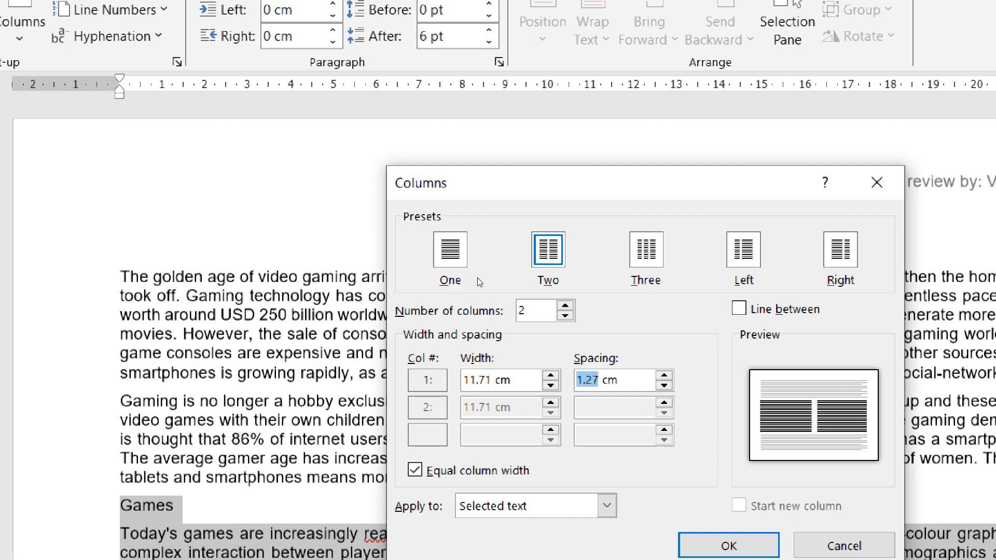
pyautogui.write('1.5')
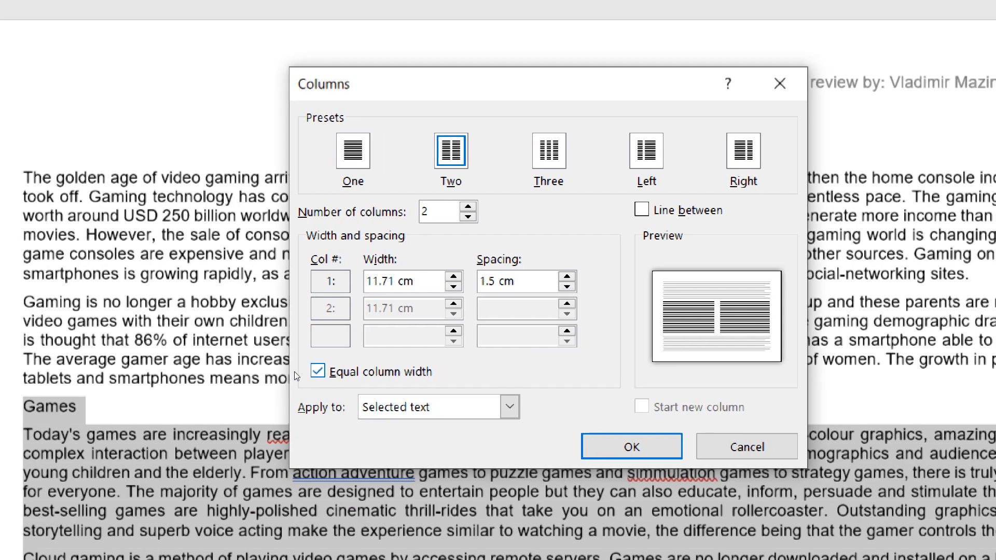
pyautogui.press('Return')
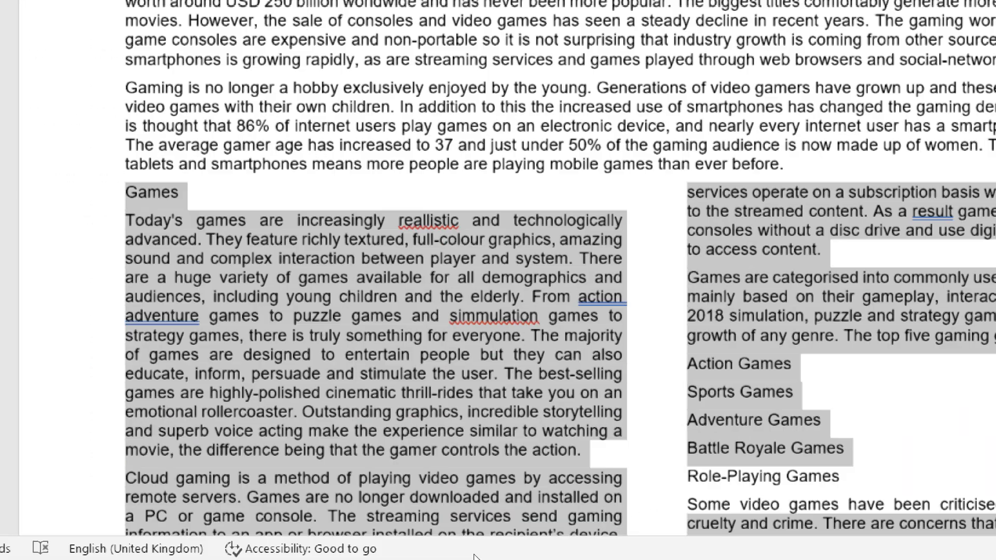
pyautogui.scroll(-12, 470, 438)
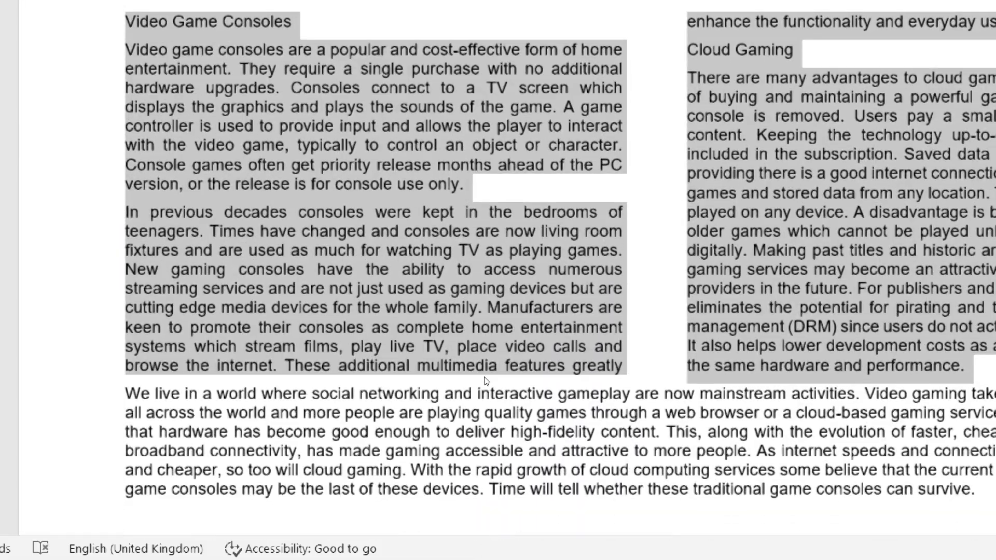
pyautogui.scroll(9, 289, 230)
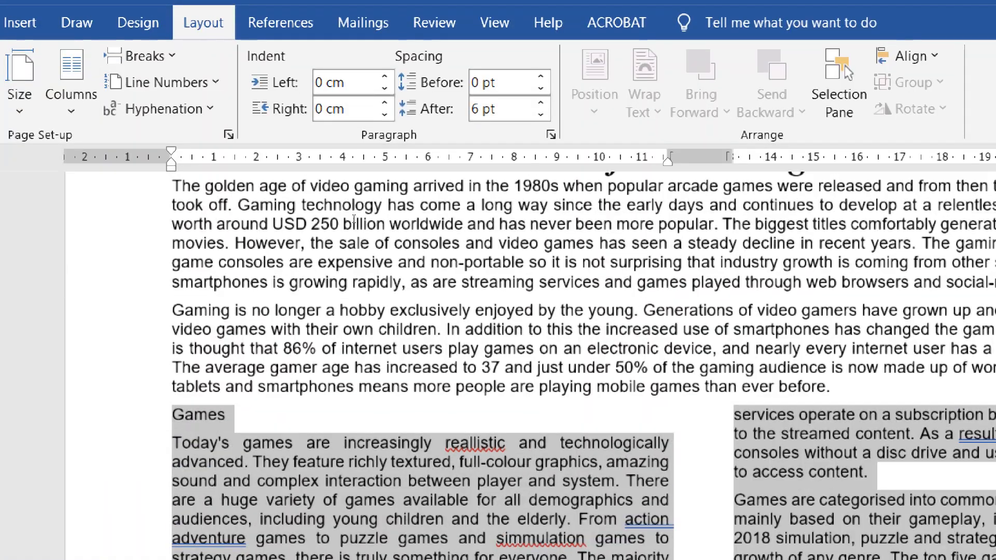
pyautogui.click(412, 348)
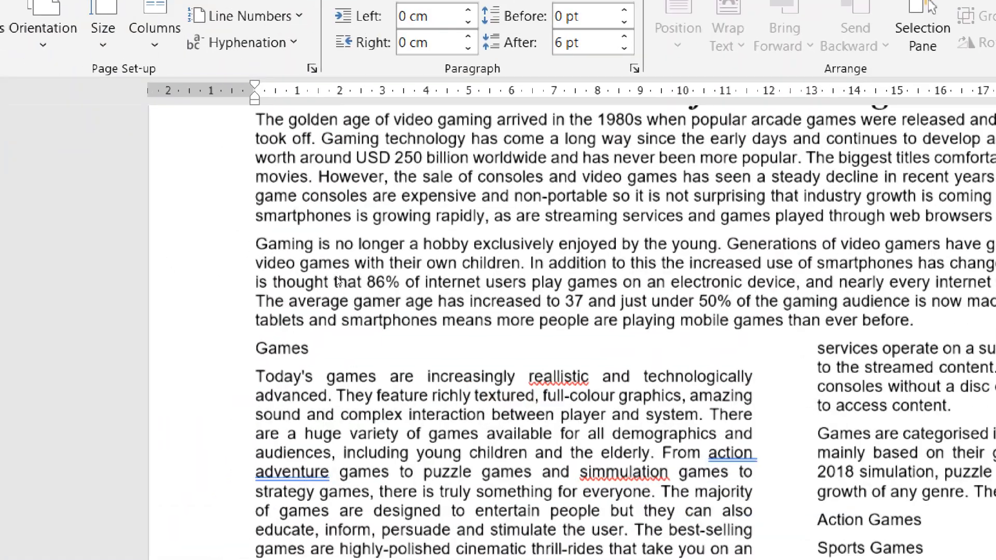
pyautogui.hotkey('alt', 'Tab')
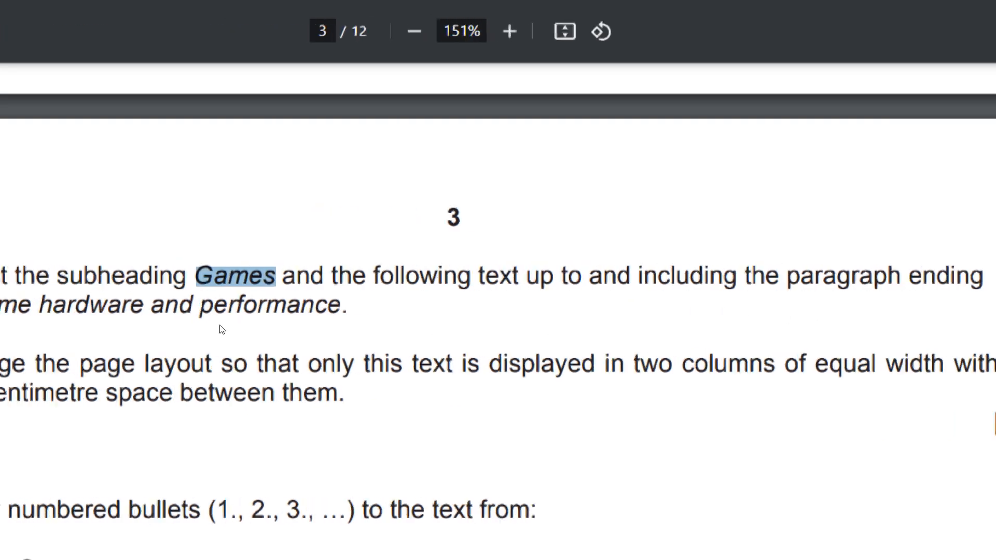
# Scroll to task 4 and highlight the numbered-bullets instruction and 'Action Games'.
pyautogui.scroll(-6, 137, 281)
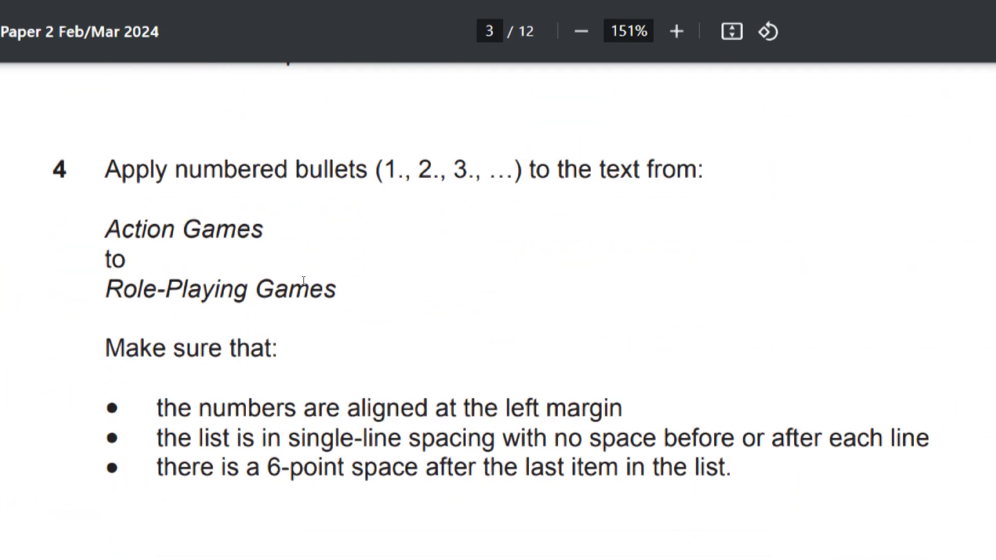
pyautogui.moveTo(216, 151); pyautogui.dragTo(572, 149)
pyautogui.click(457, 206)
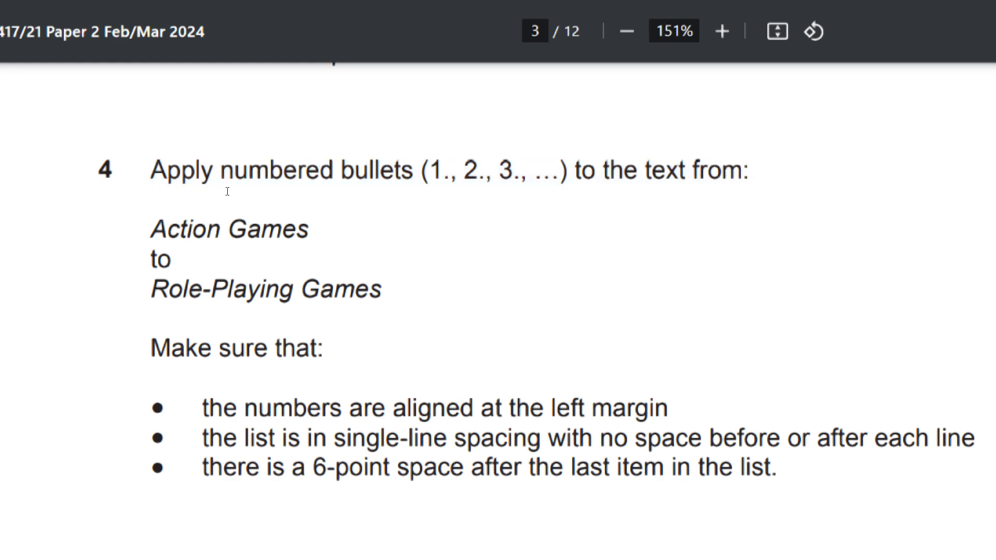
pyautogui.moveTo(150, 229); pyautogui.dragTo(309, 231)
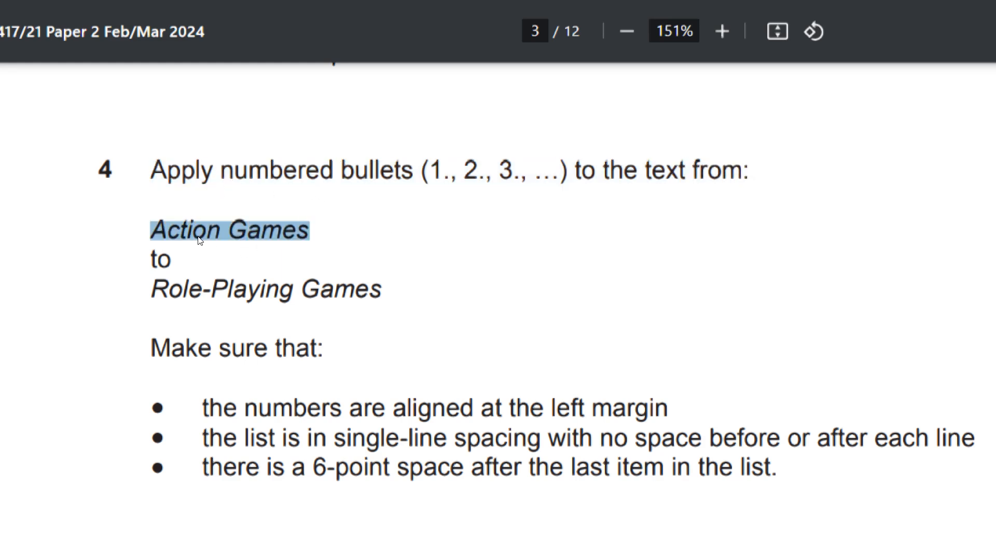
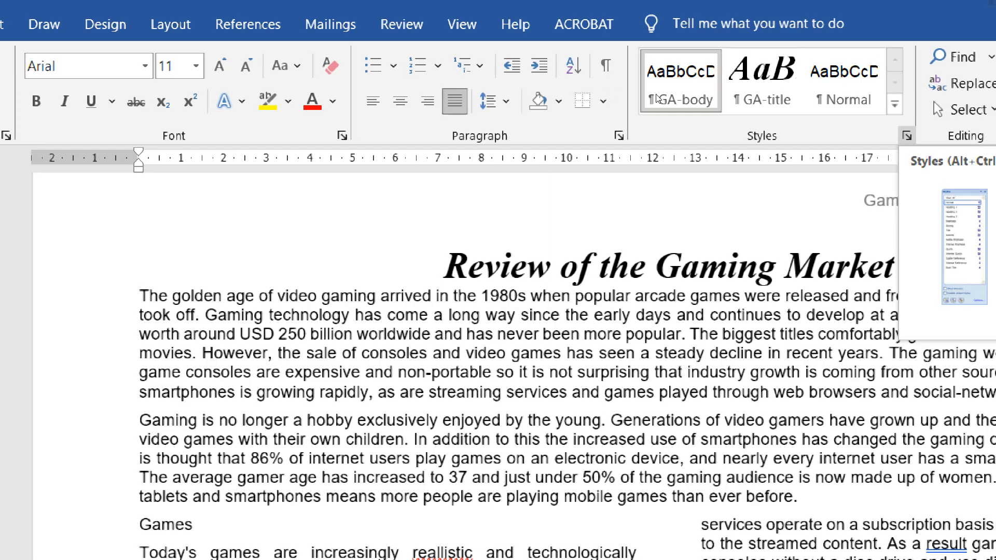
# Open the Styles pane and start a new style from the current formatting.
pyautogui.click(906, 135)
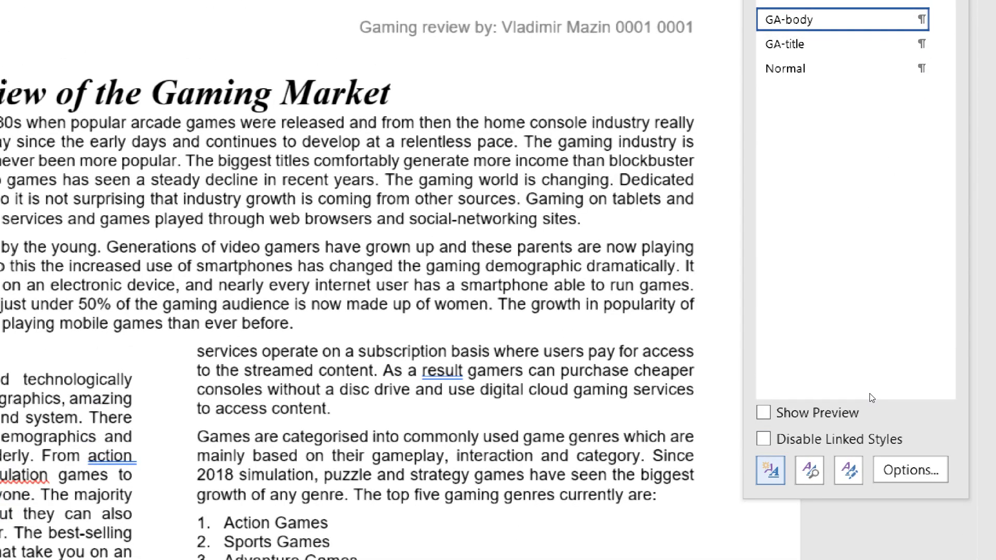
pyautogui.click(770, 470)
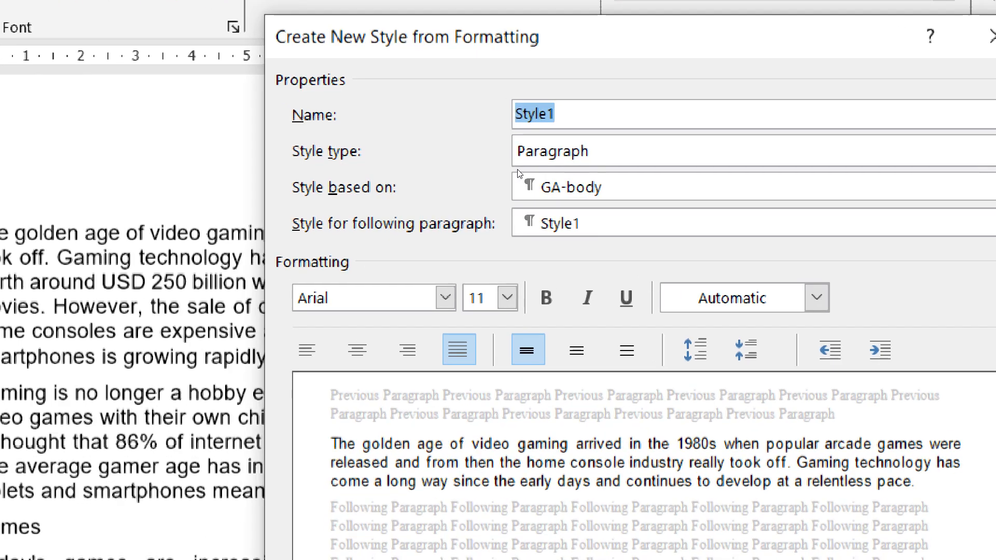
# Enter 'GA-subhead' as the style name, choose Normal as its parent, and pick Times New Roman.
pyautogui.write('GA')
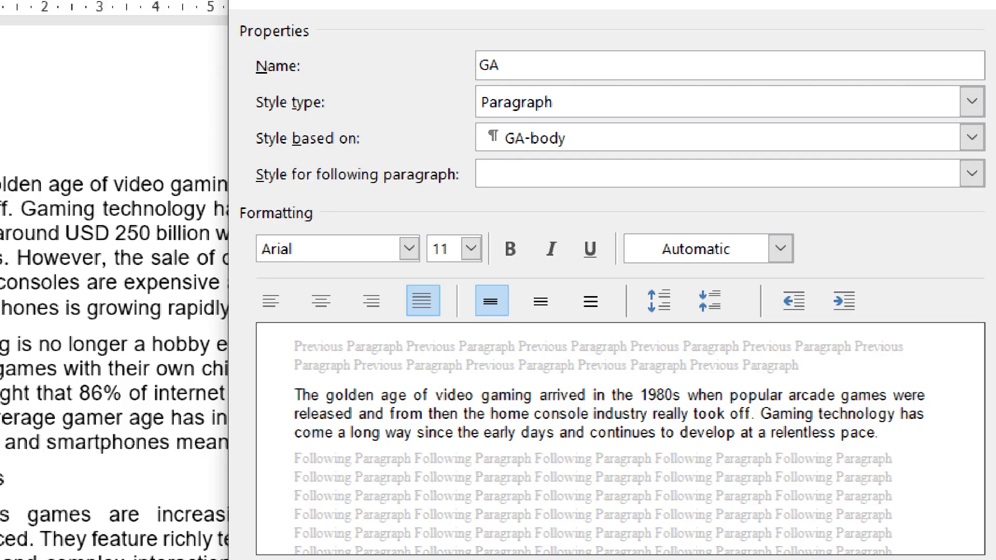
pyautogui.write('-')
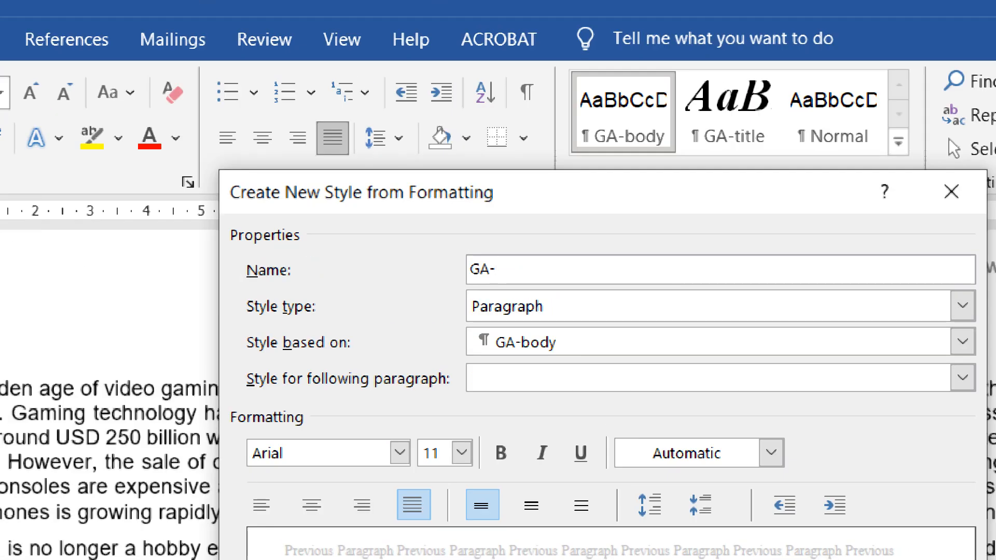
pyautogui.write('subhead')
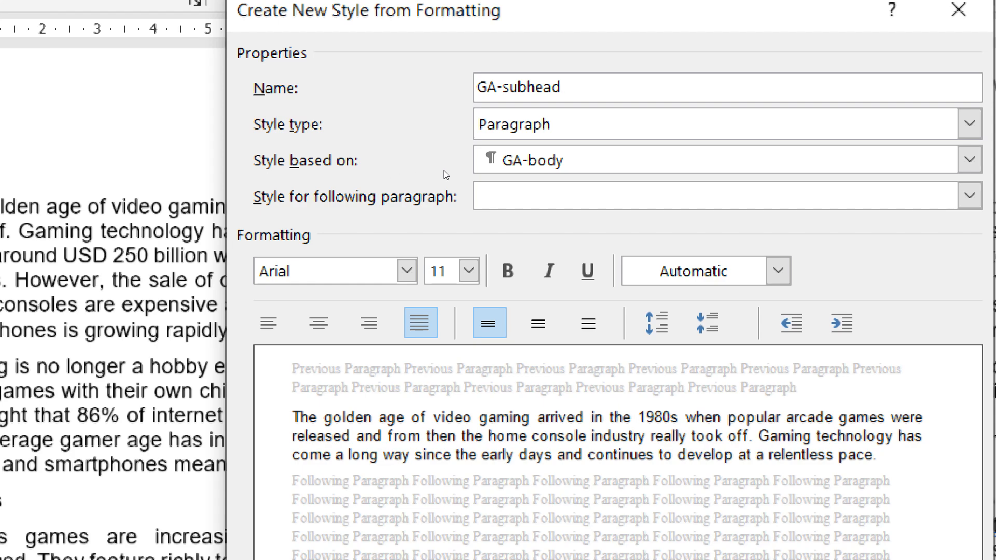
pyautogui.click(548, 170)
pyautogui.click(514, 244)
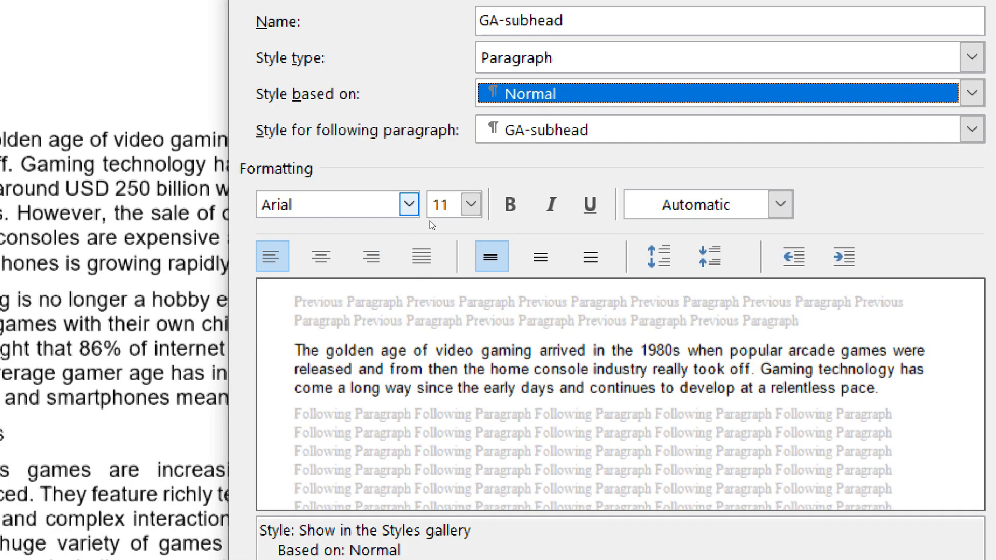
pyautogui.click(409, 208)
pyautogui.click(421, 266)
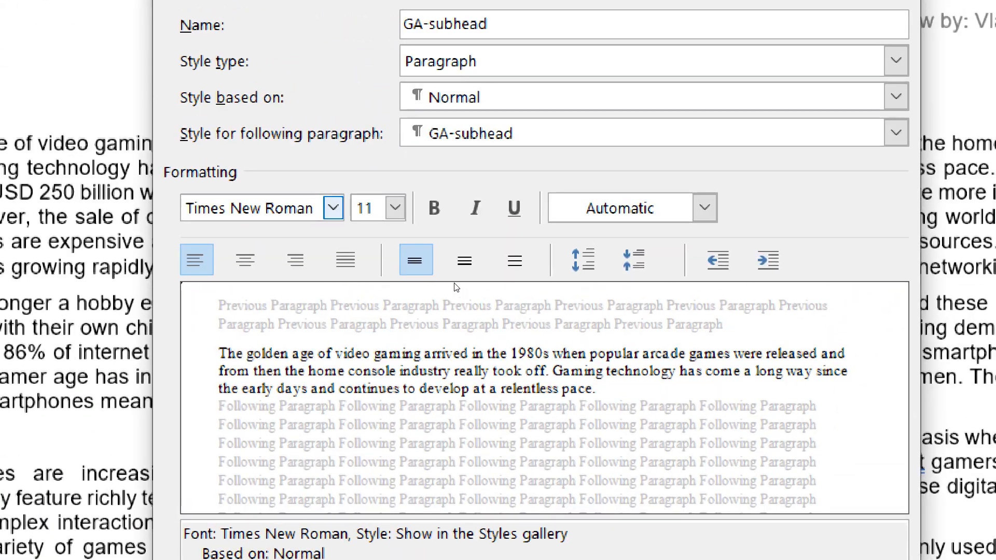
# Give GA-subhead a 20 pt size, centred alignment, bold and italic, checking the exam paper's requirements.
pyautogui.click(395, 208)
pyautogui.write('2')
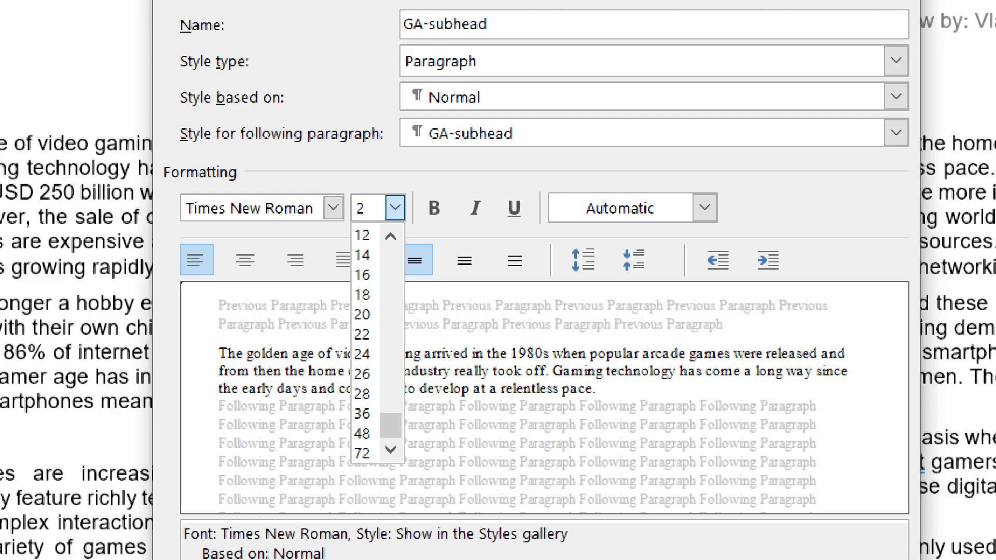
pyautogui.write('0')
pyautogui.press('Return')
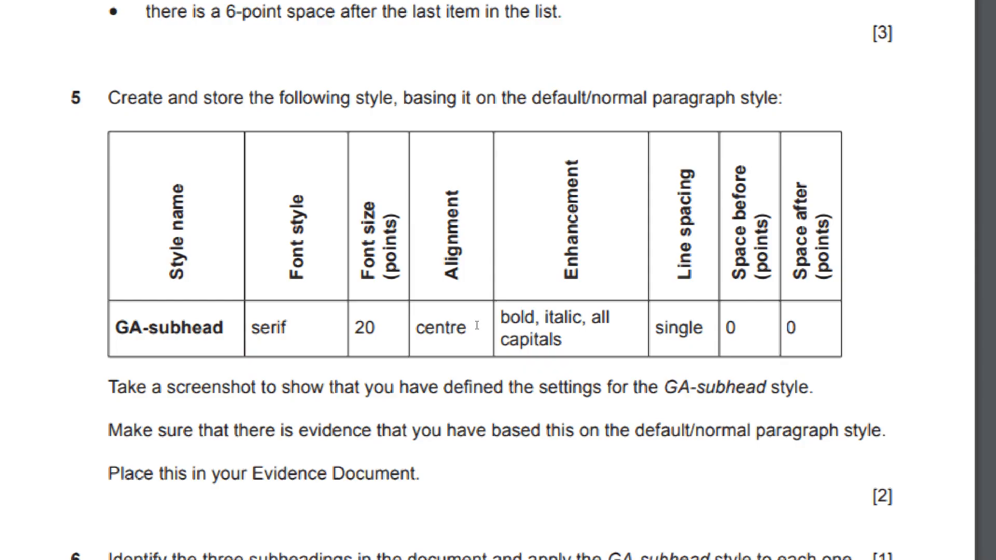
pyautogui.hotkey('alt', 'Tab')
pyautogui.click(384, 240)
pyautogui.hotkey('alt', 'Tab')
pyautogui.hotkey('alt', 'Tab')
pyautogui.hotkey('ctrl', 'b')
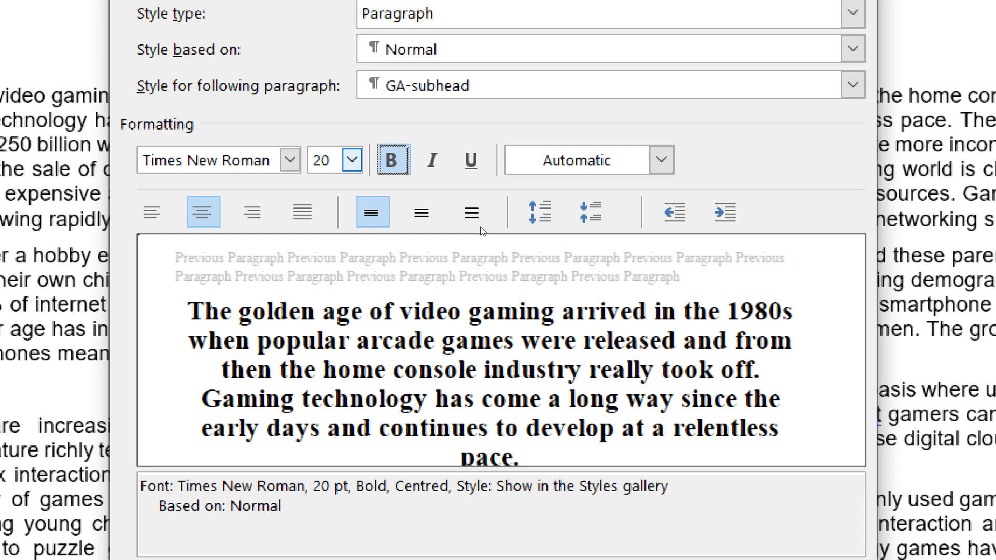
pyautogui.hotkey('ctrl', 'i')
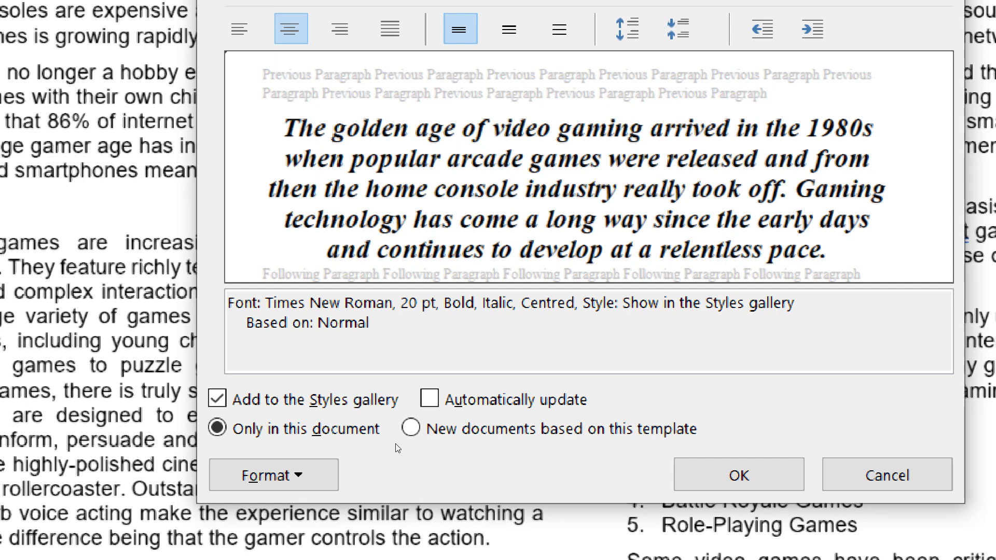
pyautogui.click(290, 475)
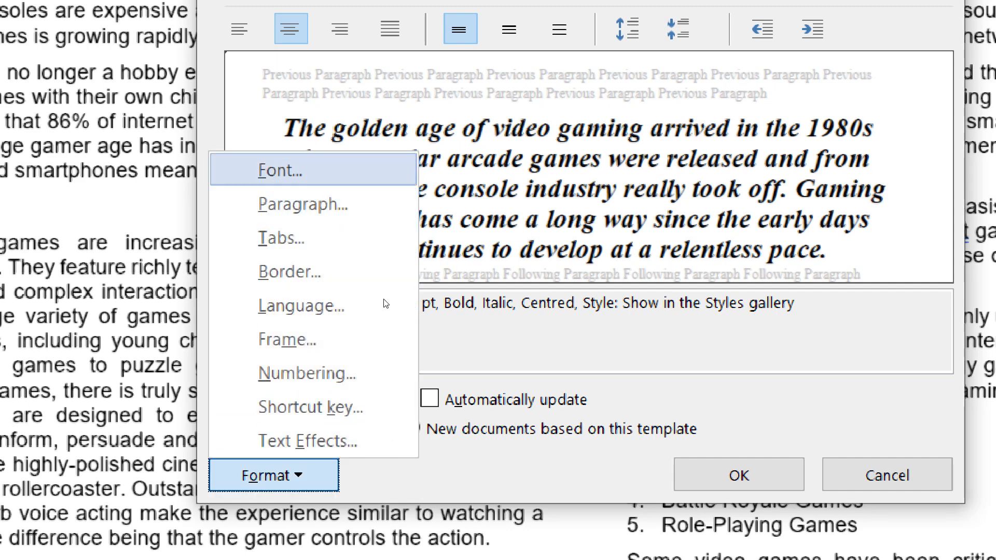
# Turn on All caps in the GA-subhead style's font settings.
pyautogui.press('Return')
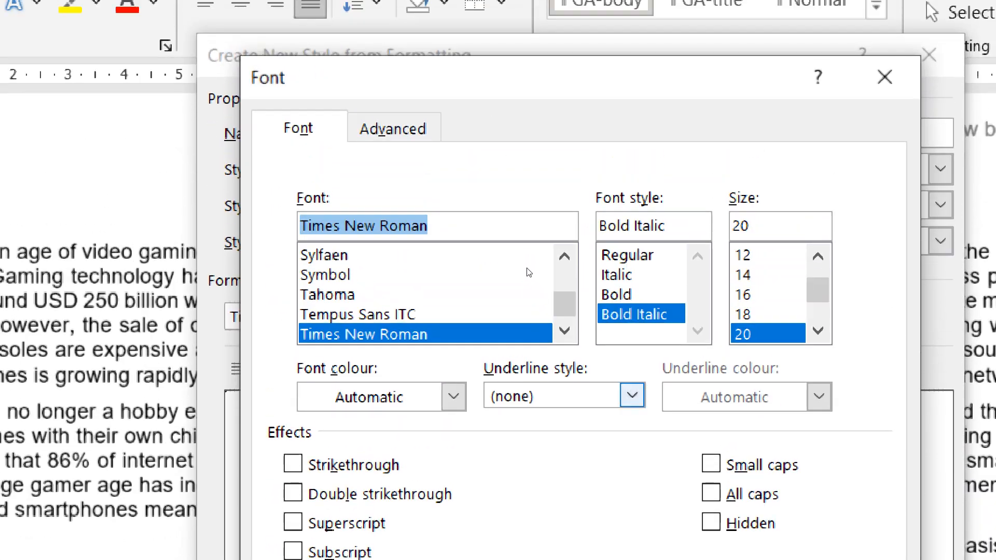
pyautogui.hotkey('alt', 'a')
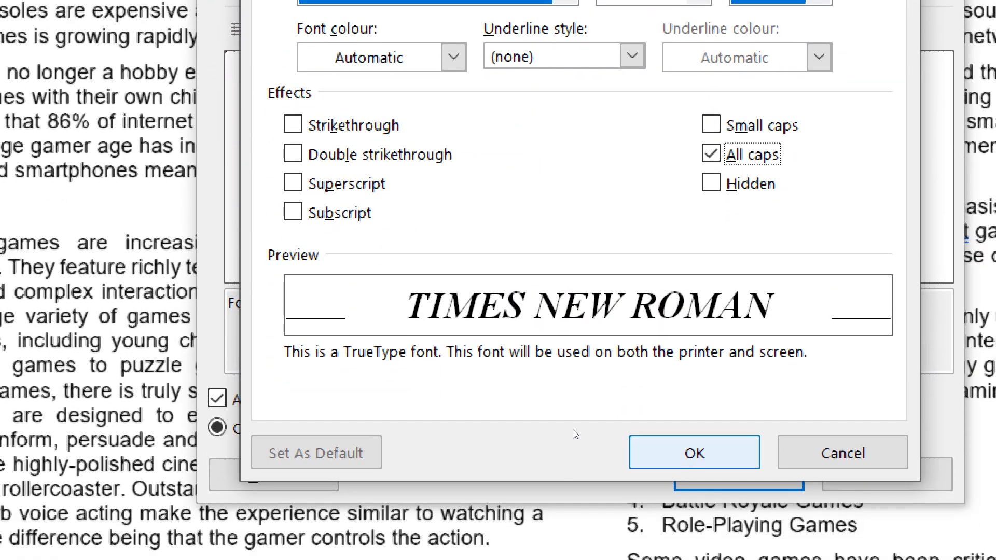
pyautogui.click(695, 542)
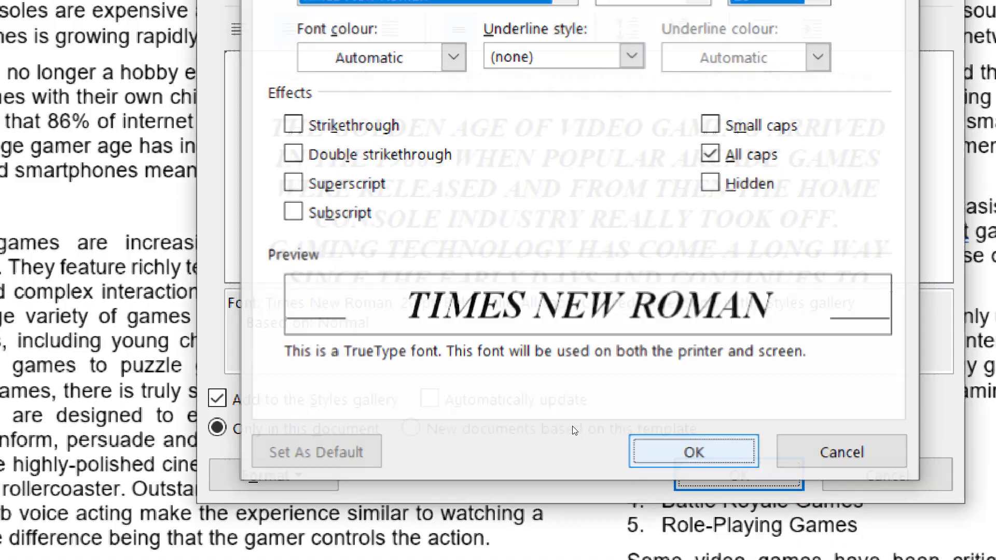
pyautogui.hotkey('alt', 'Tab')
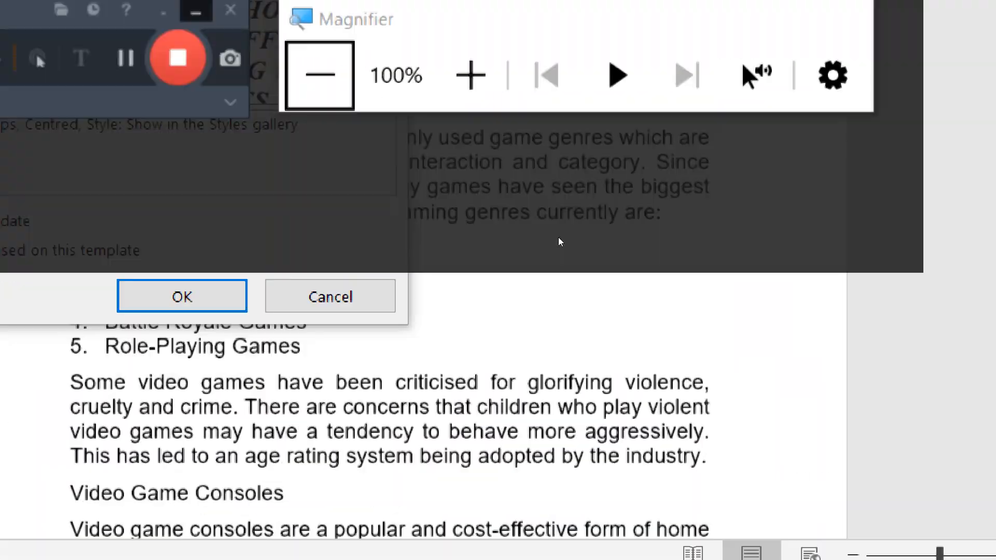
# Set GA-subhead paragraph spacing to 0 pt before and after with single line spacing.
pyautogui.scroll(-2, 544, 439)
pyautogui.scroll(1, 648, 255)
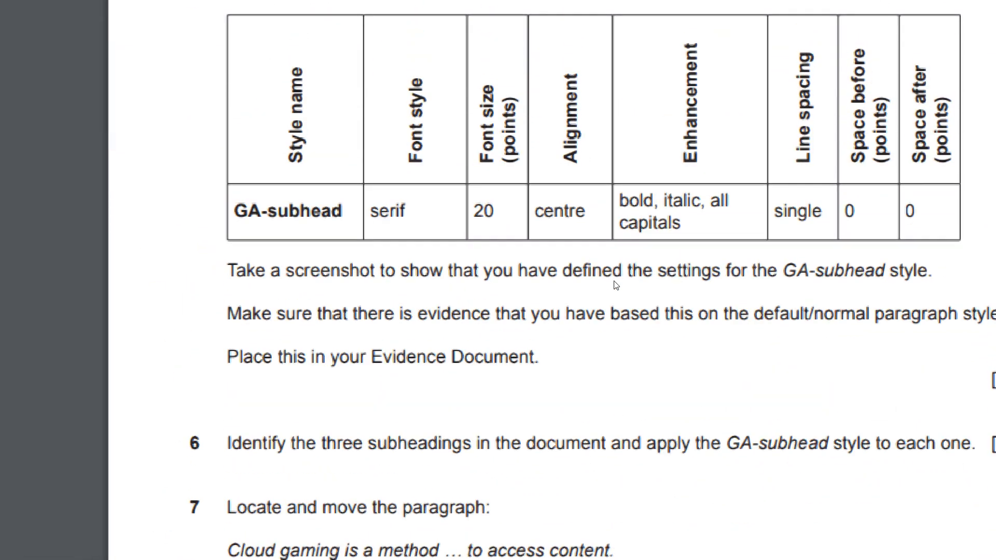
pyautogui.scroll(2, 627, 290)
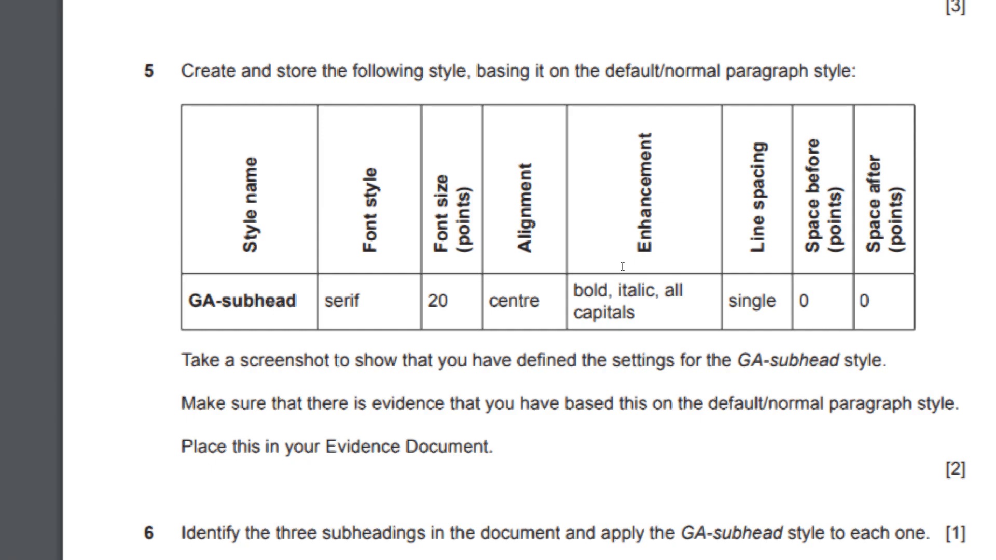
pyautogui.hotkey('alt', 'Tab')
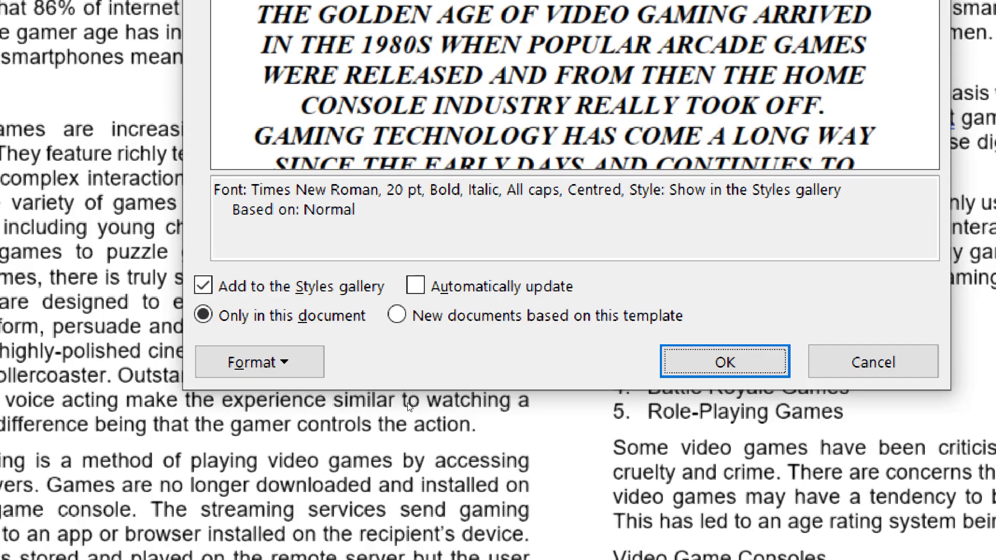
pyautogui.click(259, 361)
pyautogui.click(274, 91)
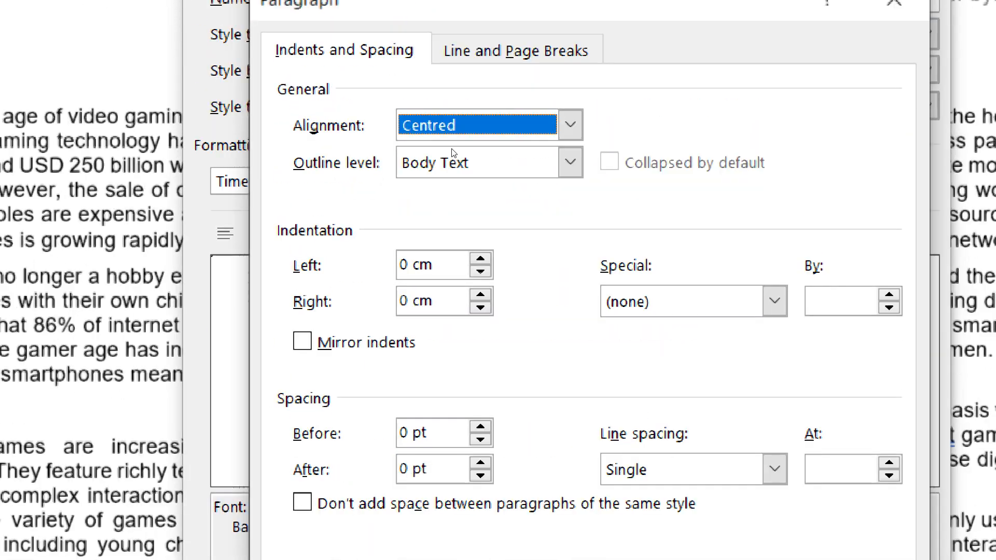
pyautogui.click(774, 469)
pyautogui.click(775, 470)
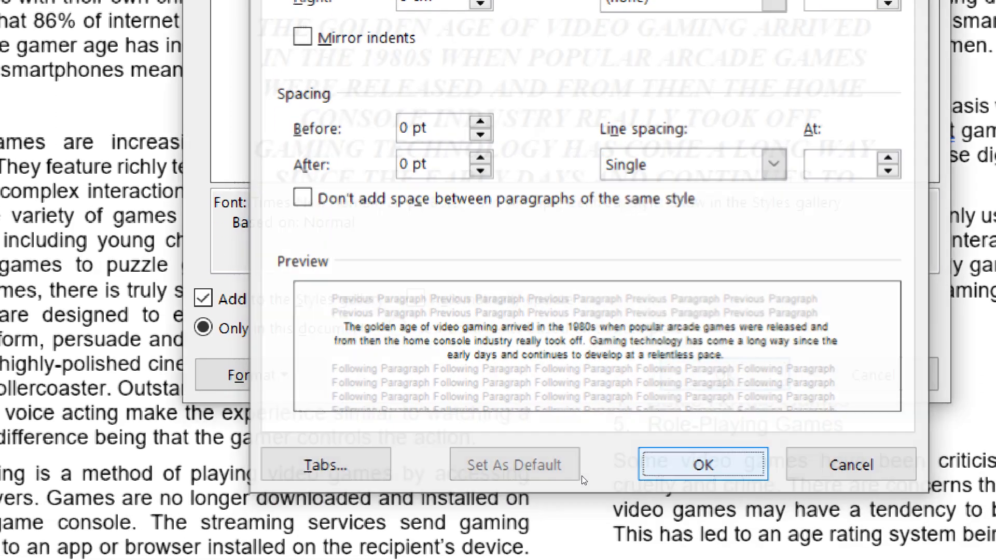
pyautogui.click(703, 551)
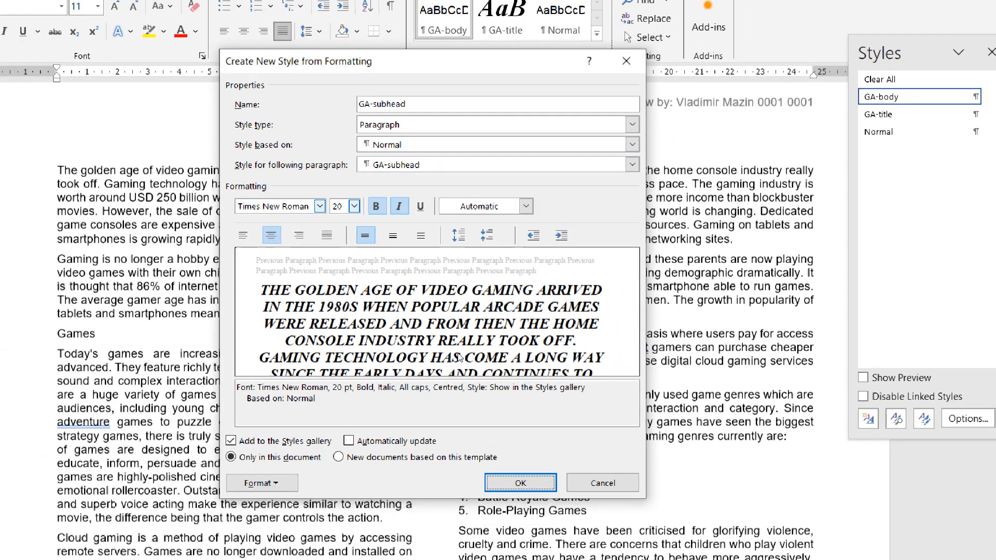
# Snip a screenshot of the Create New Style dialog, then save the GA-subhead style.
pyautogui.press('super+shift+s')
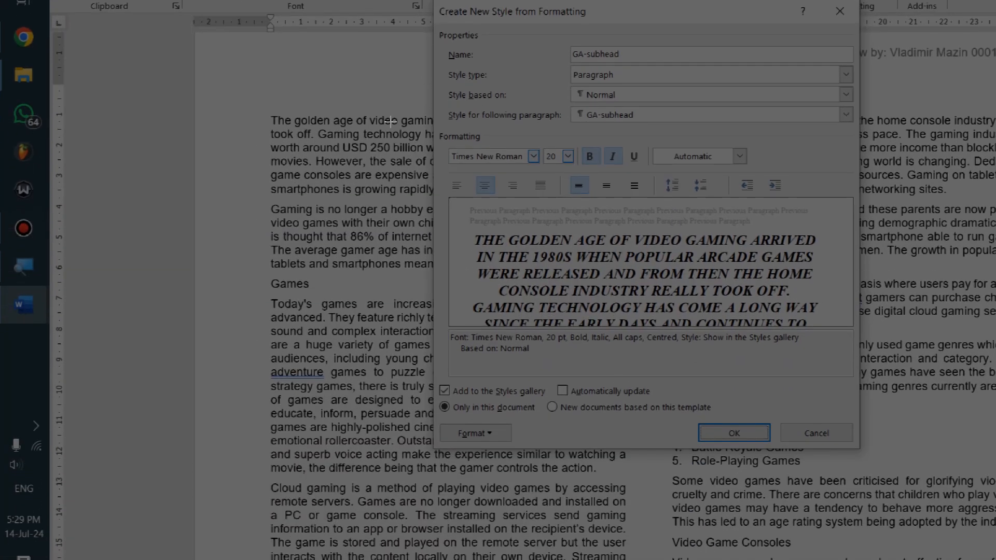
pyautogui.moveTo(431, 26); pyautogui.dragTo(859, 478)
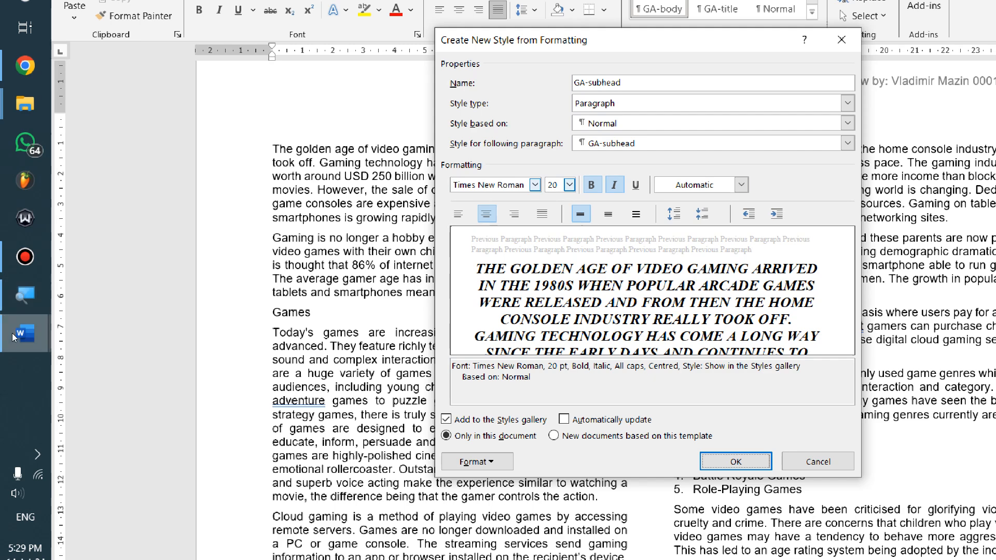
pyautogui.moveTo(17, 337)
pyautogui.click(138, 404)
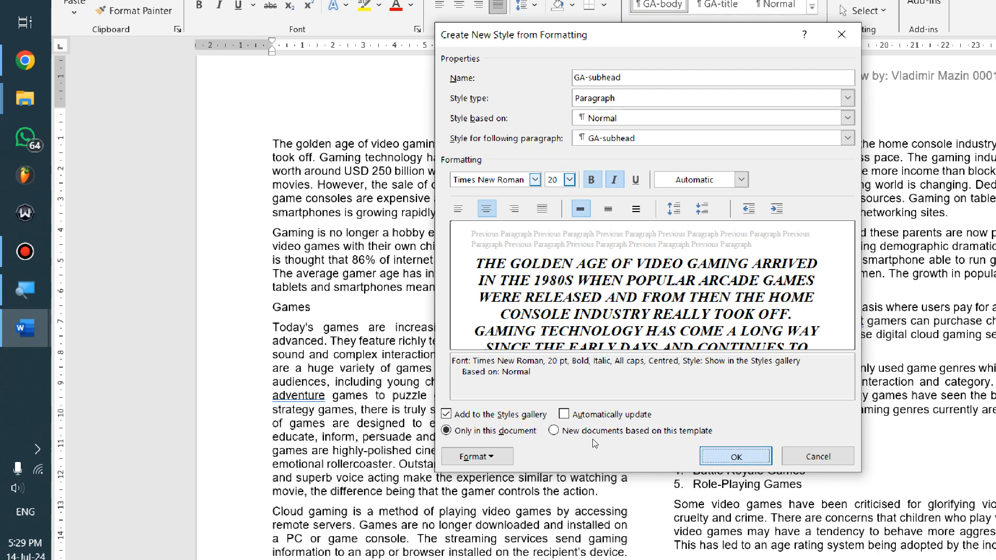
pyautogui.press('Return')
# Paste and resize the style screenshot under Step 5 in EVIDENCE0001, then restore the opening paragraph to GA-body.
pyautogui.moveTo(20, 342)
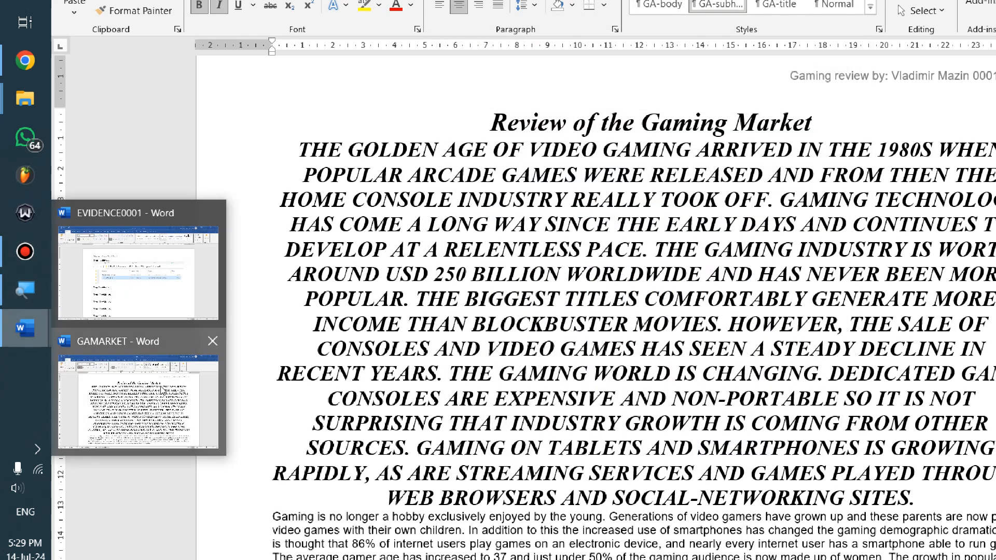
pyautogui.click(143, 284)
pyautogui.press('Down')
pyautogui.hotkey('ctrl', 'v')
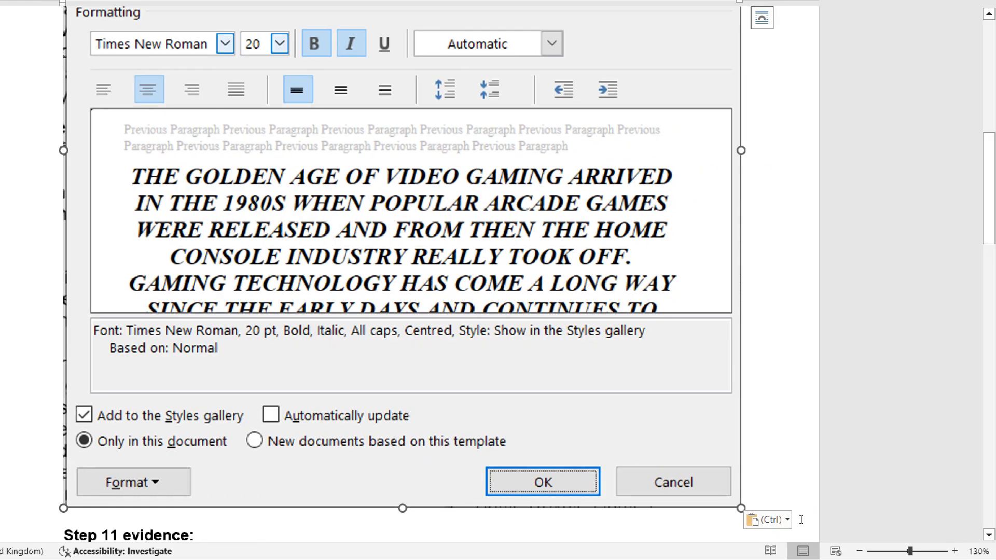
pyautogui.moveTo(790, 519); pyautogui.dragTo(715, 446)
pyautogui.scroll(2, 14, 409)
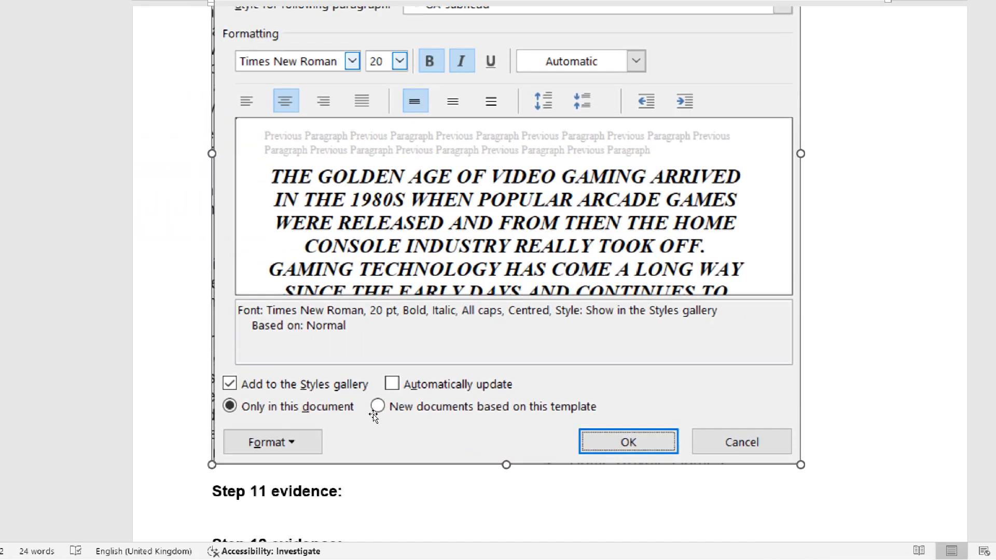
pyautogui.scroll(1, 218, 405)
pyautogui.scroll(10, 366, 405)
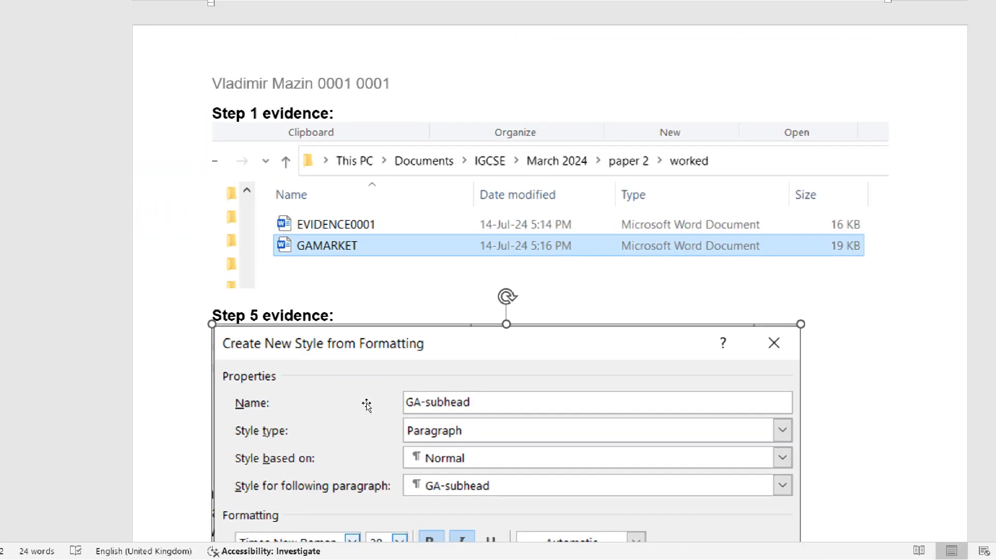
pyautogui.scroll(-8, 382, 413)
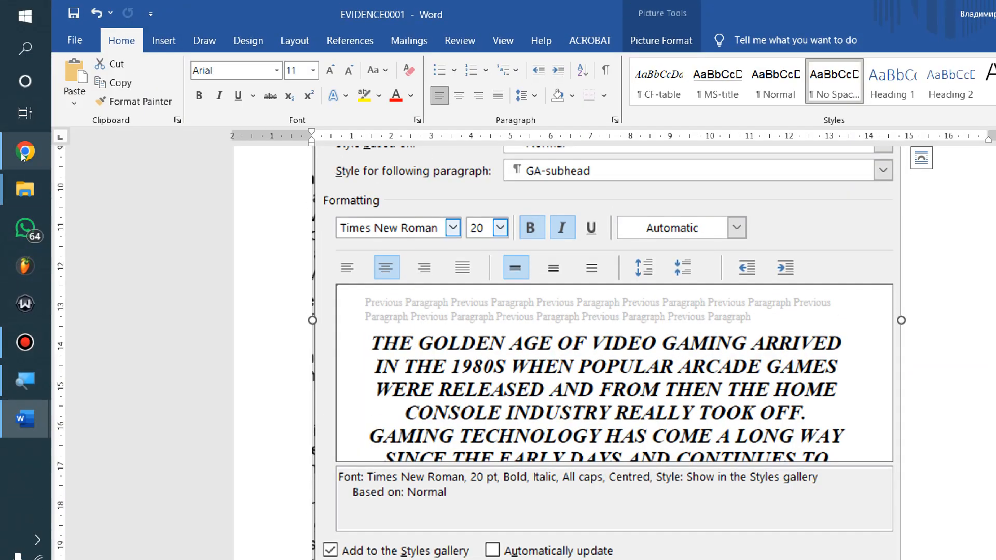
pyautogui.hotkey('alt', 'Tab')
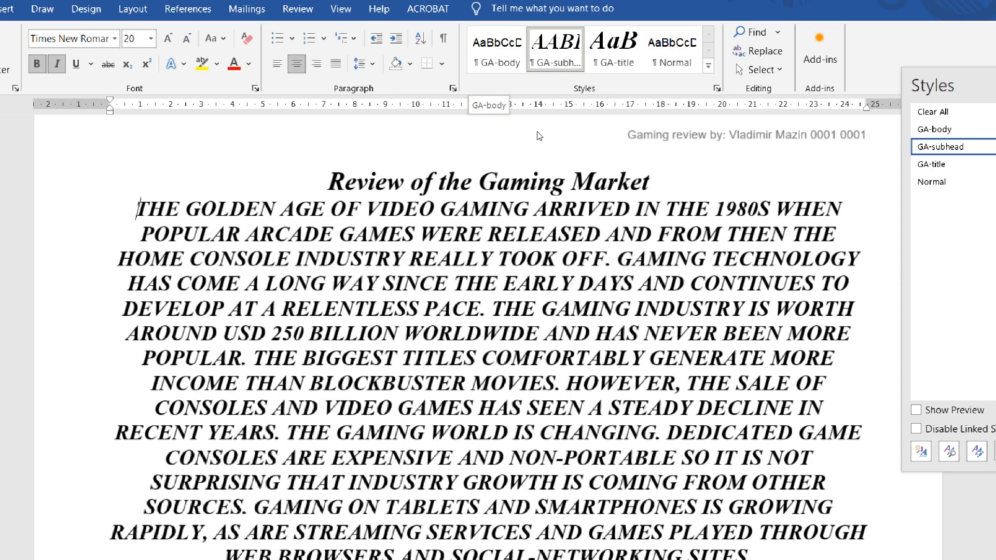
pyautogui.click(497, 49)
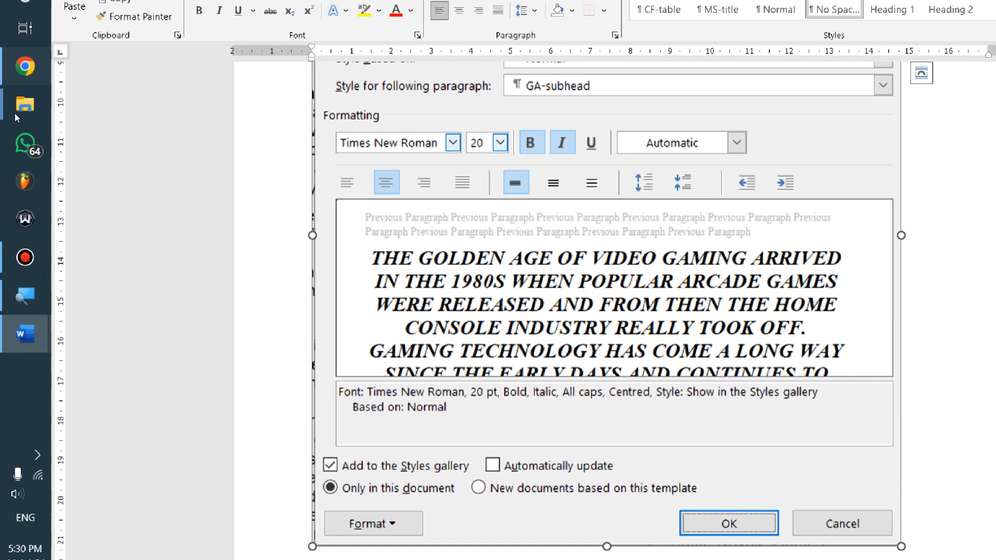
# Switch to the exam paper PDF in Chrome to read questions 5–7.
pyautogui.click(24, 66)
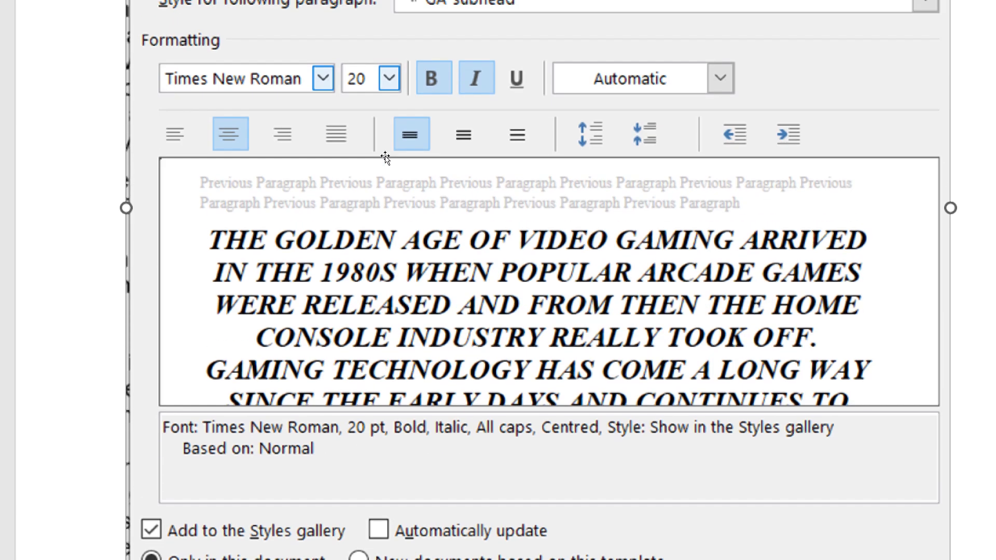
# Back in GAMARKET, locate and select the Games, Video Game Consoles and Cloud Gaming subheadings.
pyautogui.hotkey('alt', 'Tab')
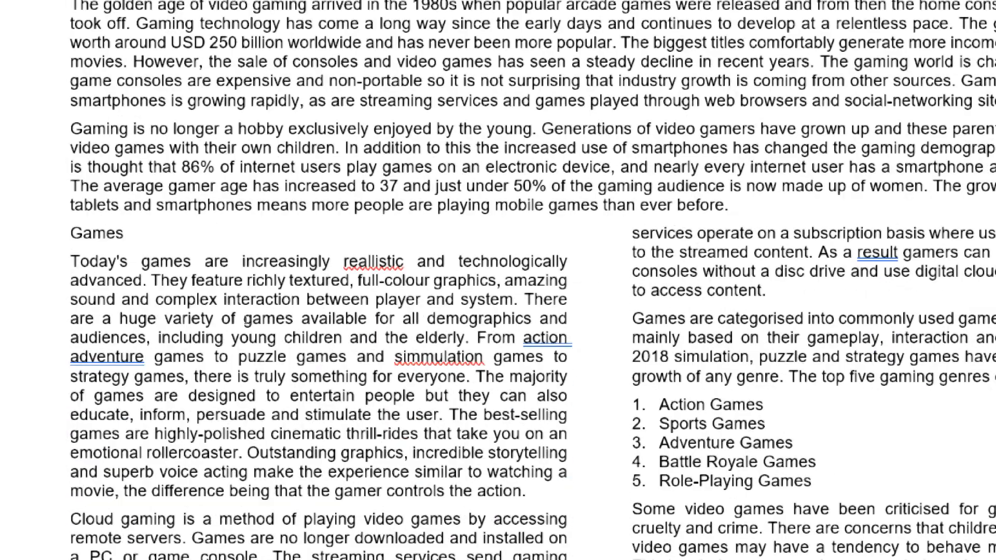
pyautogui.doubleClick(97, 232)
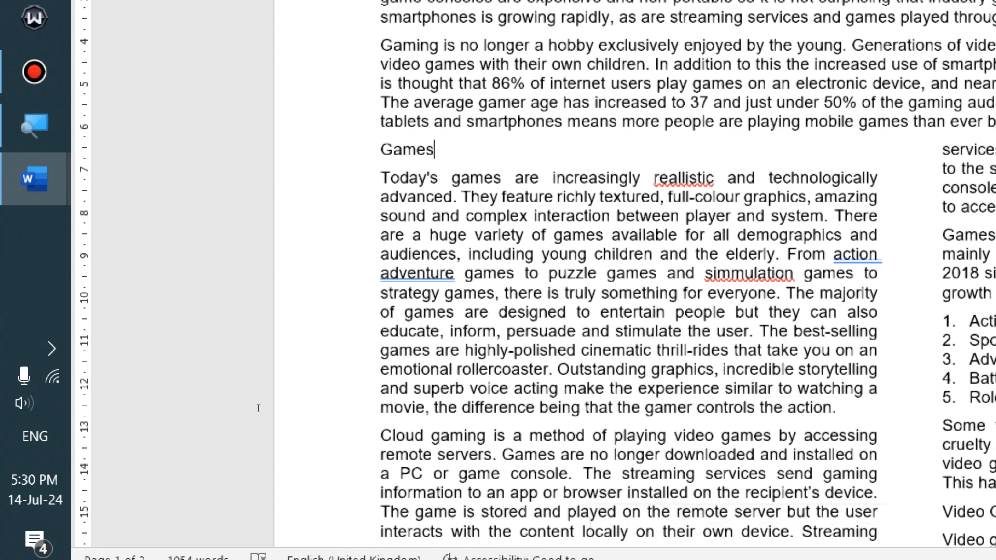
pyautogui.hotkey('shift', 'Home')
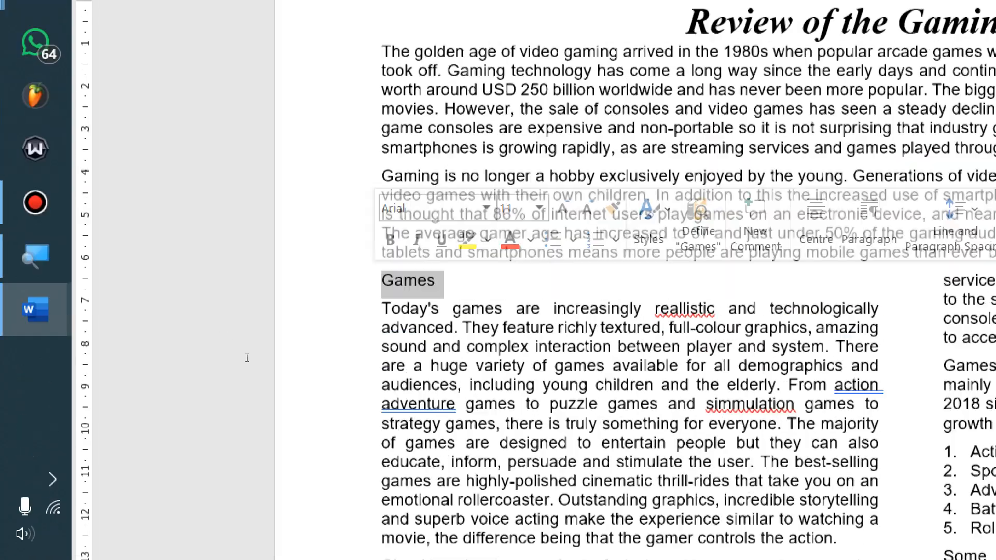
pyautogui.scroll(-6, 393, 378)
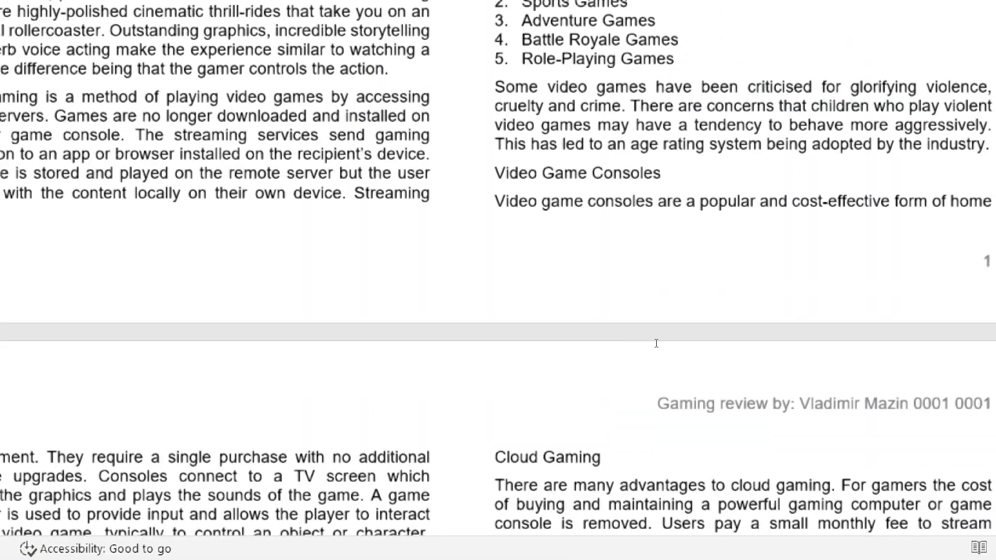
pyautogui.moveTo(663, 173); pyautogui.dragTo(451, 179)
pyautogui.scroll(-3, 440, 400)
pyautogui.click(614, 322)
pyautogui.moveTo(602, 296); pyautogui.dragTo(494, 295)
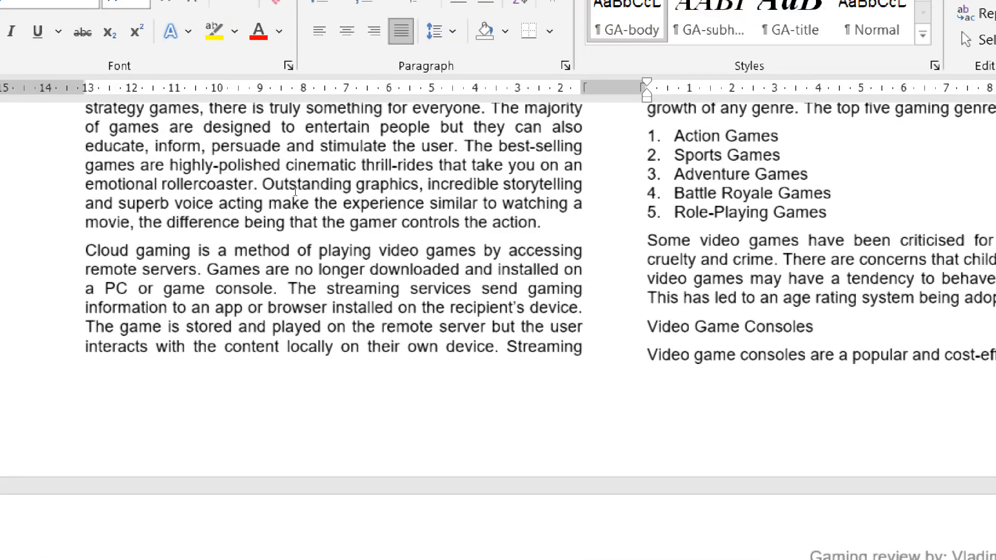
pyautogui.scroll(5, 478, 332)
# Apply GA-subhead to the Games, Video Game Consoles and Cloud Gaming subheadings in turn.
pyautogui.moveTo(140, 237); pyautogui.dragTo(85, 237)
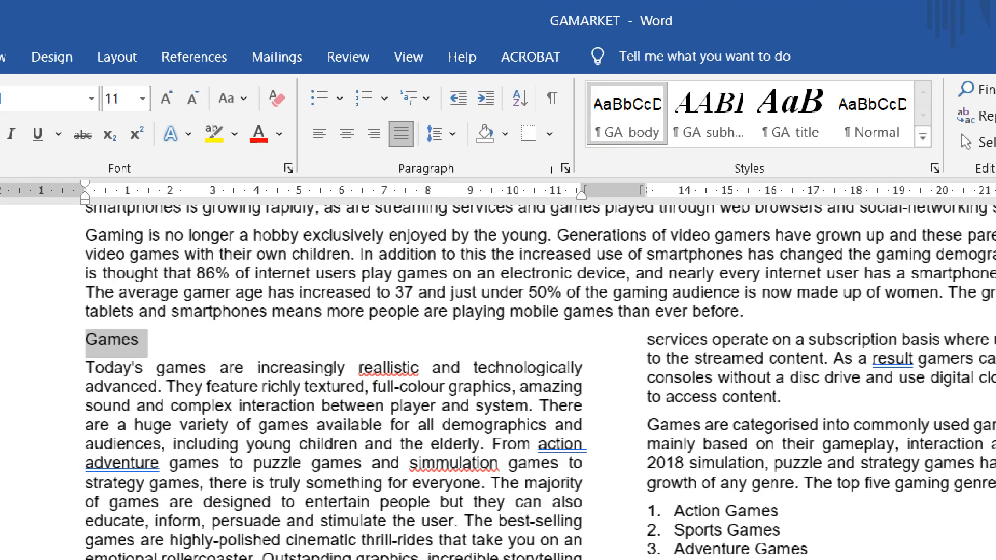
pyautogui.click(709, 20)
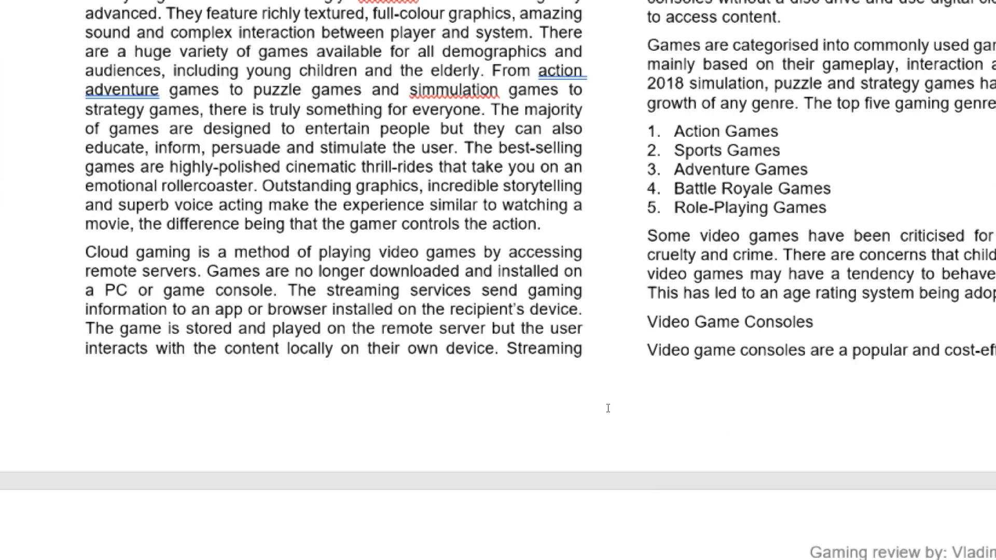
pyautogui.moveTo(815, 321); pyautogui.dragTo(648, 322)
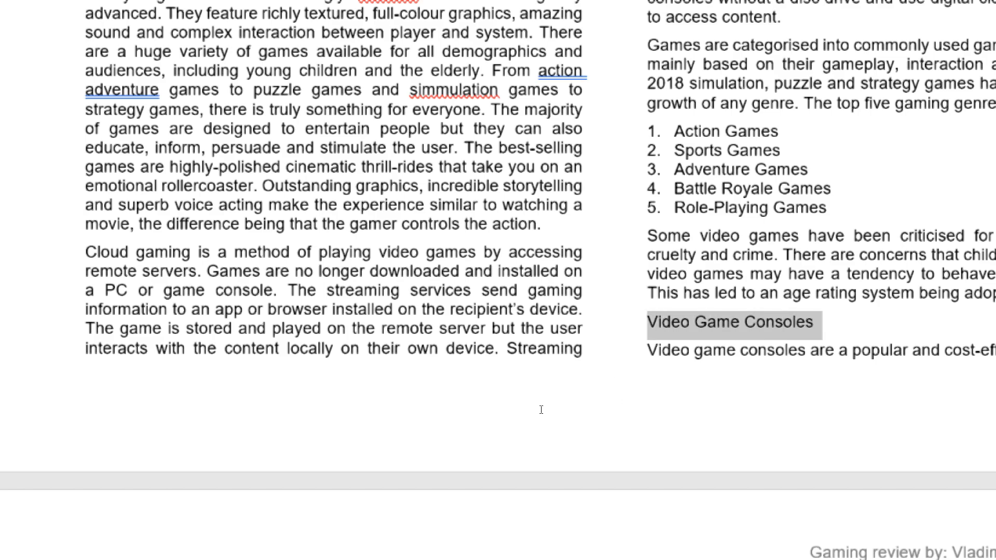
pyautogui.click(708, 110)
pyautogui.scroll(-4, 511, 396)
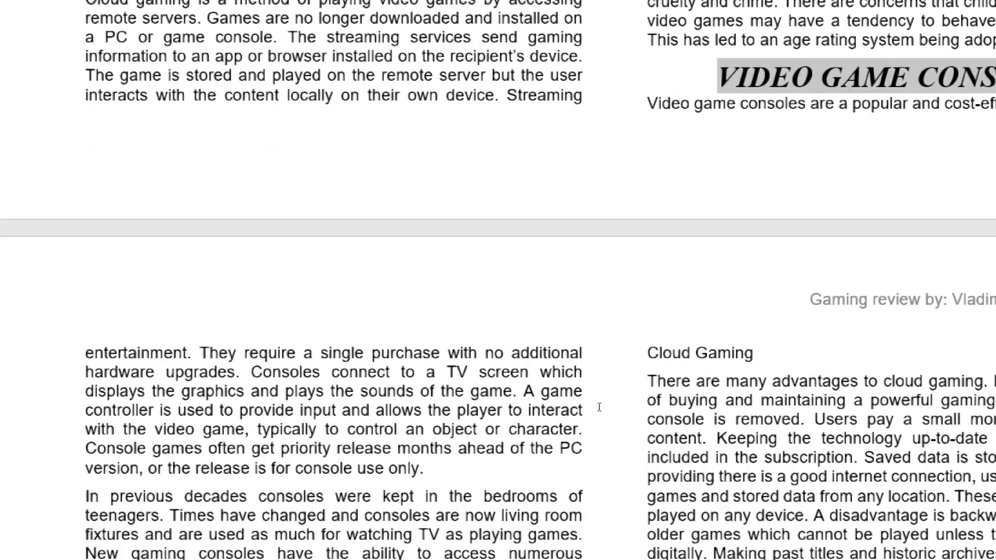
pyautogui.moveTo(755, 352); pyautogui.dragTo(647, 353)
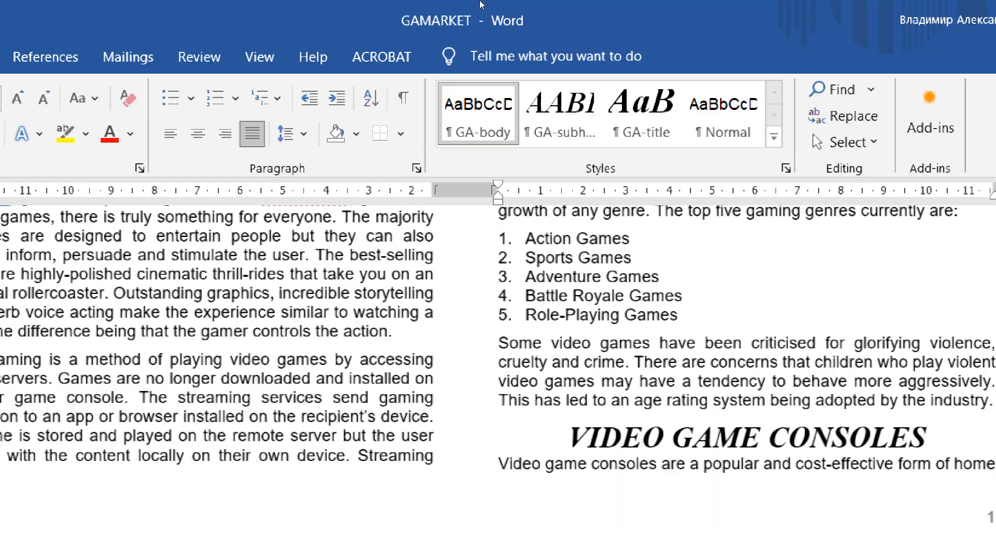
pyautogui.click(561, 113)
pyautogui.click(696, 452)
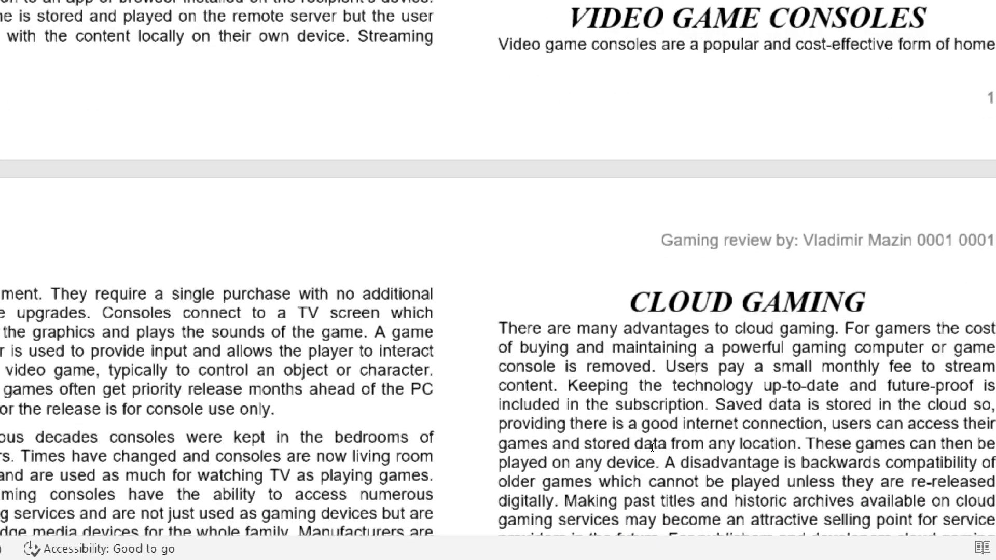
pyautogui.hotkey('alt', 'Tab')
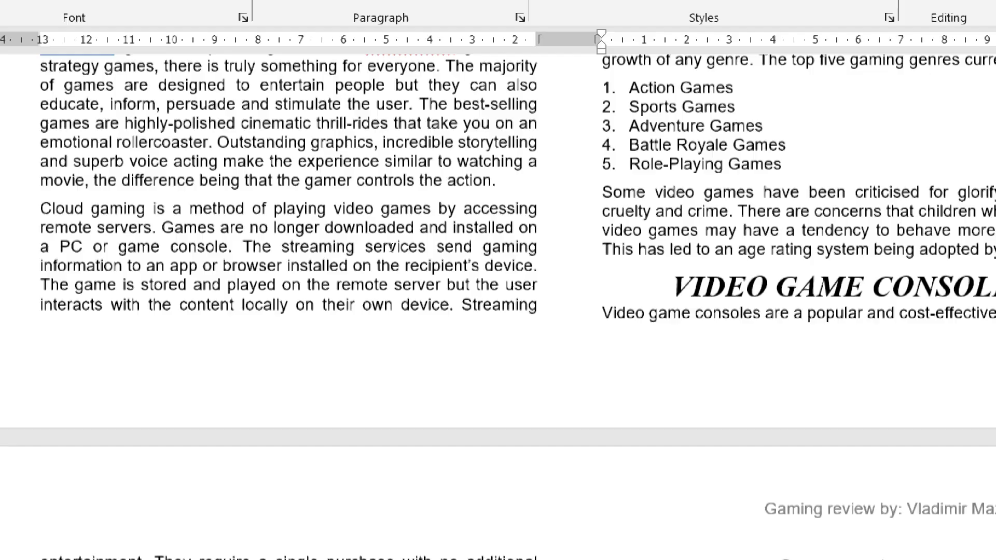
# Read exam question 7 about moving the Cloud gaming paragraph, then go back to the Word article.
pyautogui.hotkey('alt', 'Tab')
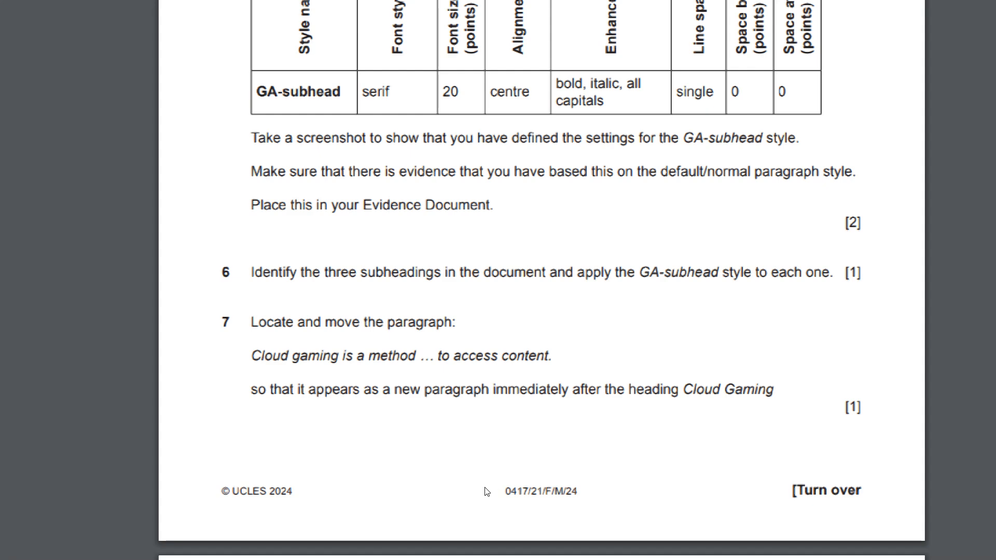
pyautogui.scroll(-5, 644, 467)
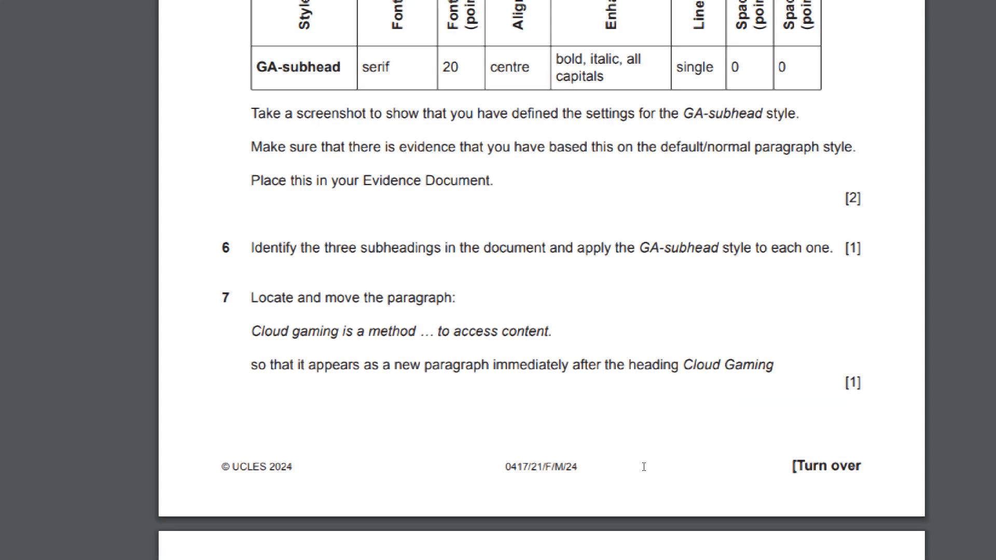
pyautogui.scroll(4, 644, 467)
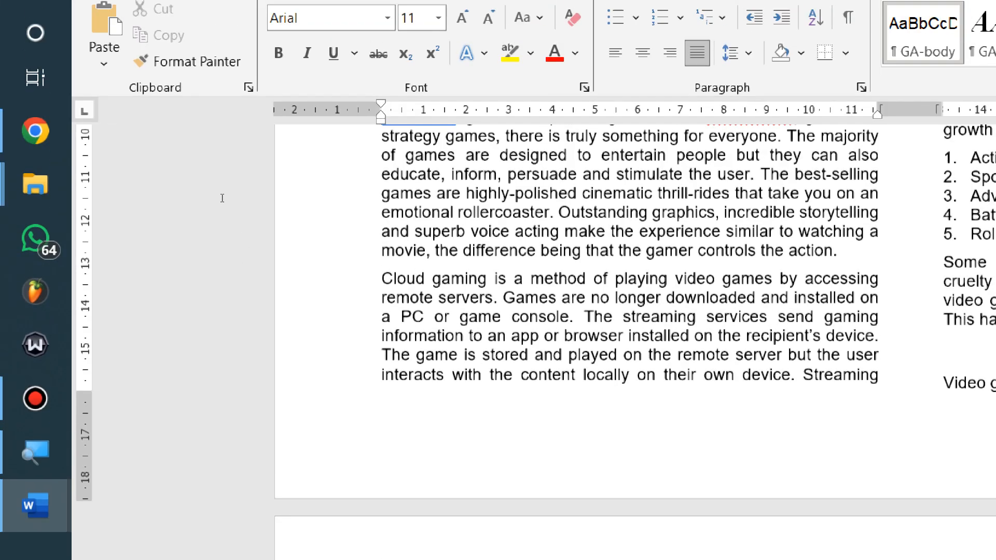
pyautogui.moveTo(382, 279); pyautogui.dragTo(824, 336)
pyautogui.scroll(6, 985, 293)
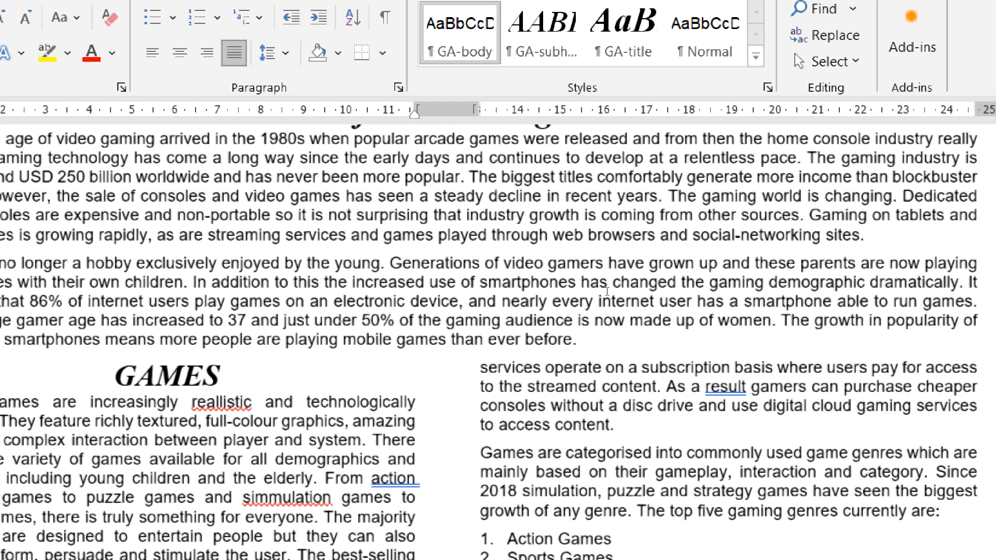
pyautogui.hotkey('alt', 'Tab')
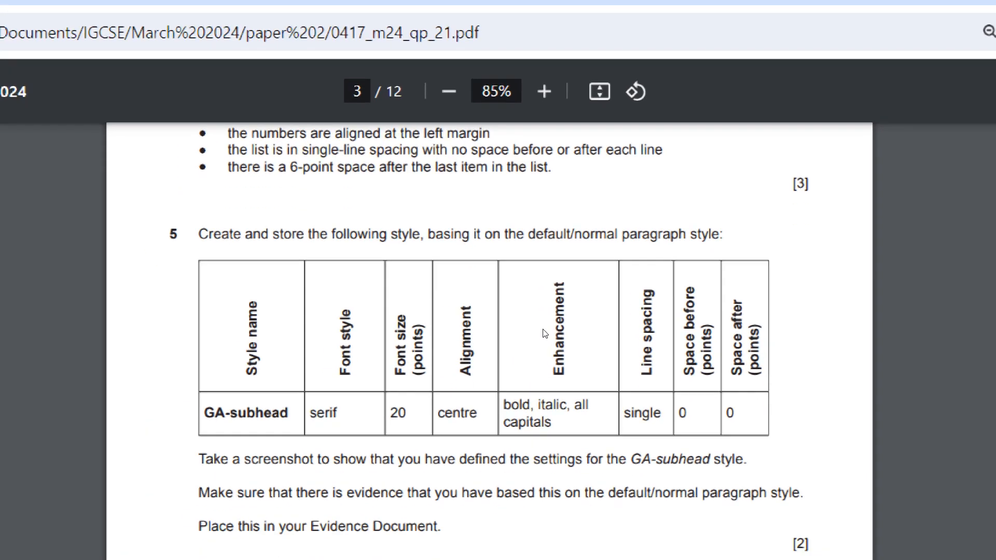
pyautogui.hotkey('alt', 'Tab')
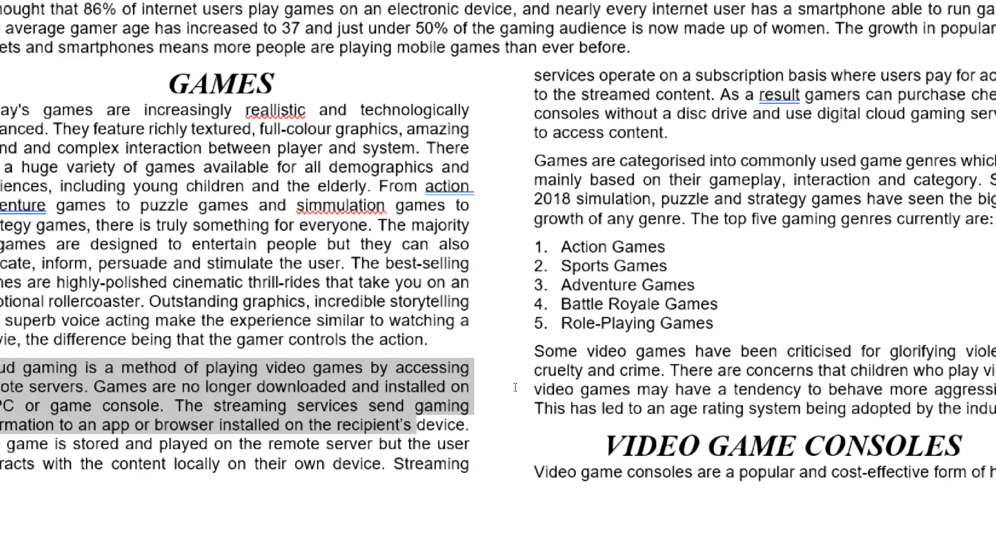
# Cut the whole Cloud gaming definition paragraph from its current place.
pyautogui.click(398, 406)
pyautogui.moveTo(74, 321); pyautogui.dragTo(617, 287)
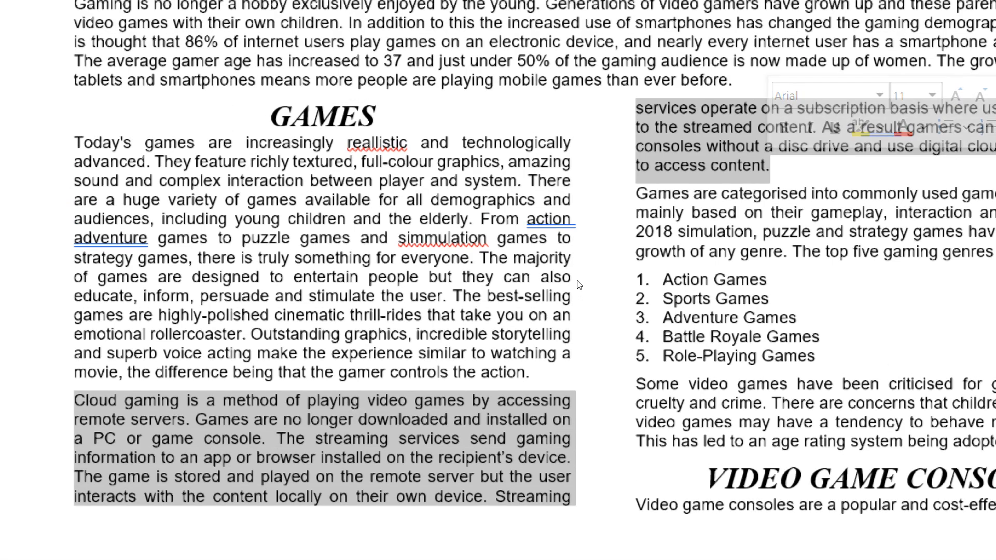
pyautogui.hotkey('shift', 'F10')
pyautogui.press('Return')
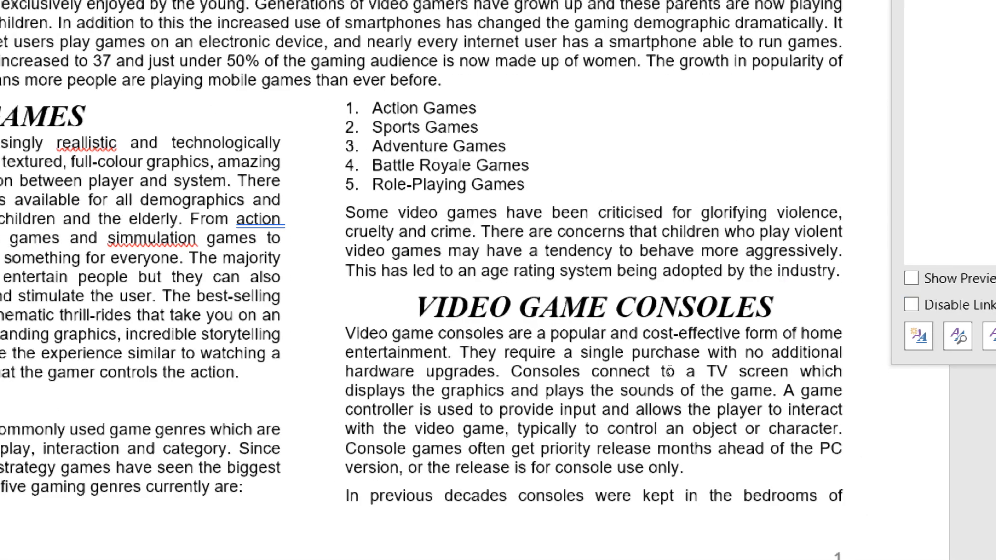
pyautogui.scroll(-2, 669, 371)
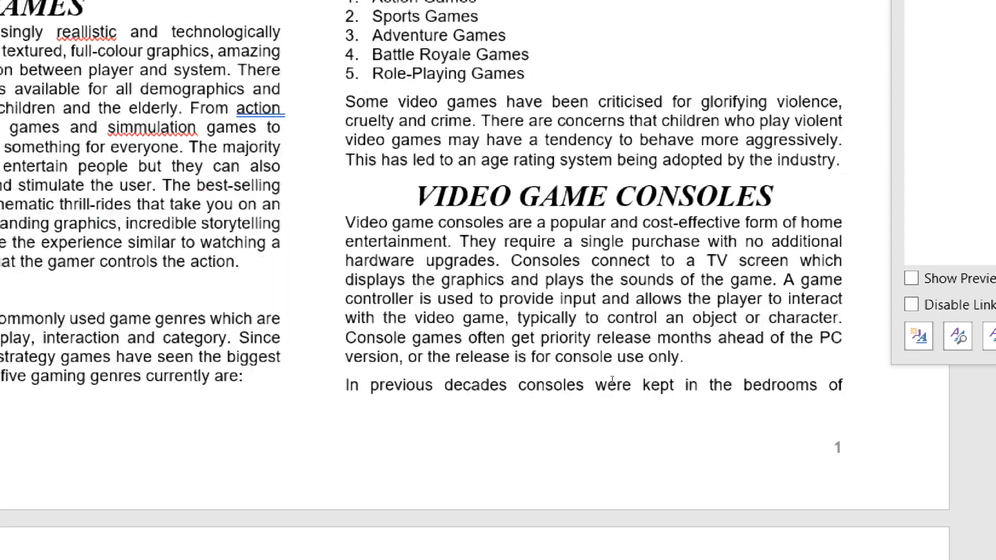
pyautogui.scroll(-2, 569, 436)
pyautogui.scroll(-3, 569, 436)
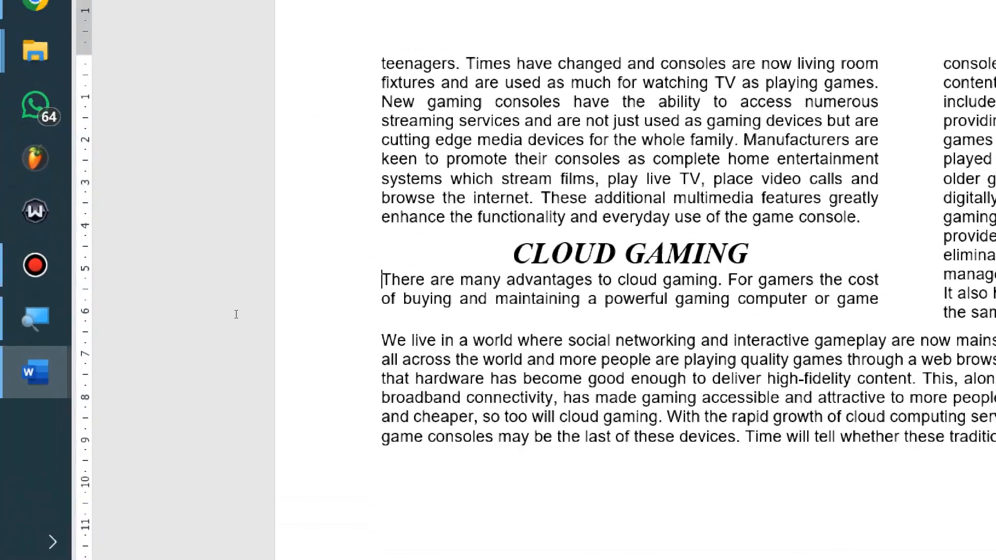
# Paste it under the Cloud Gaming heading, leaving 'There are many advantages' as a separate paragraph.
pyautogui.hotkey('shift', 'F10')
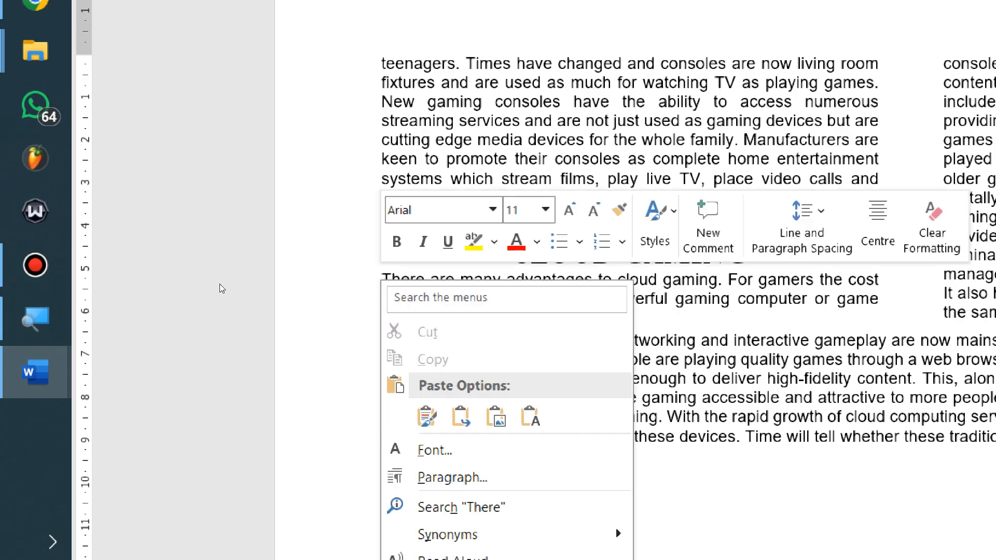
pyautogui.press('t')
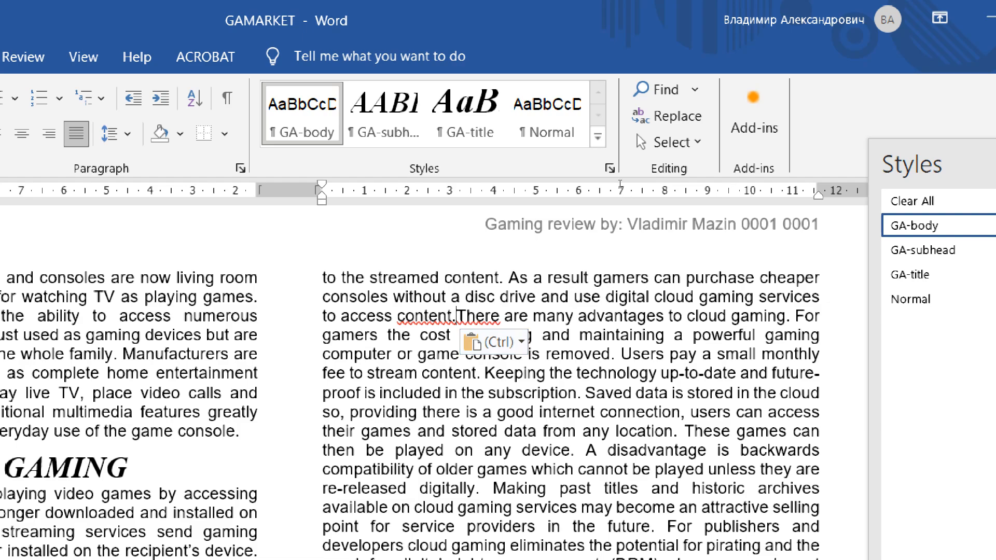
pyautogui.press('Return')
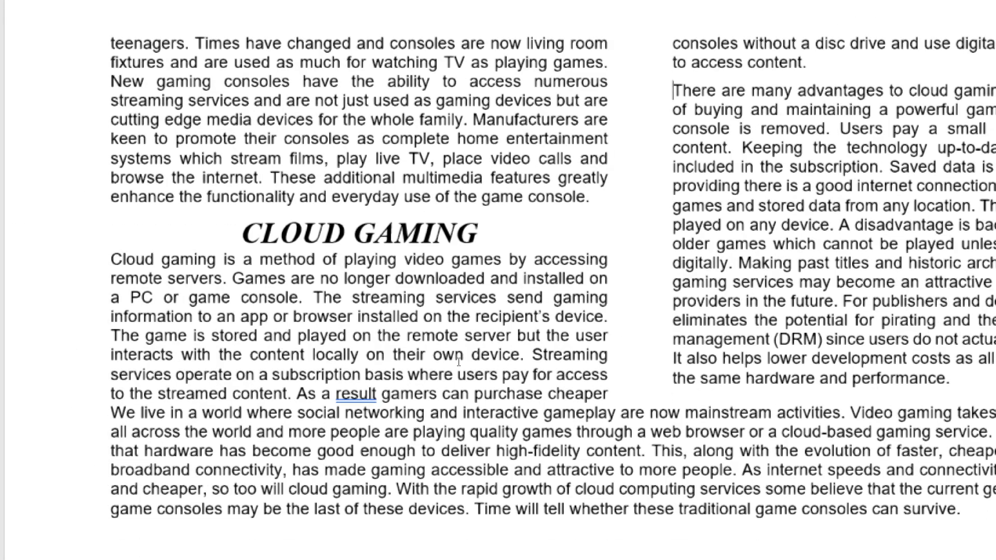
pyautogui.click(614, 393)
pyautogui.click(111, 413)
pyautogui.scroll(10, 126, 302)
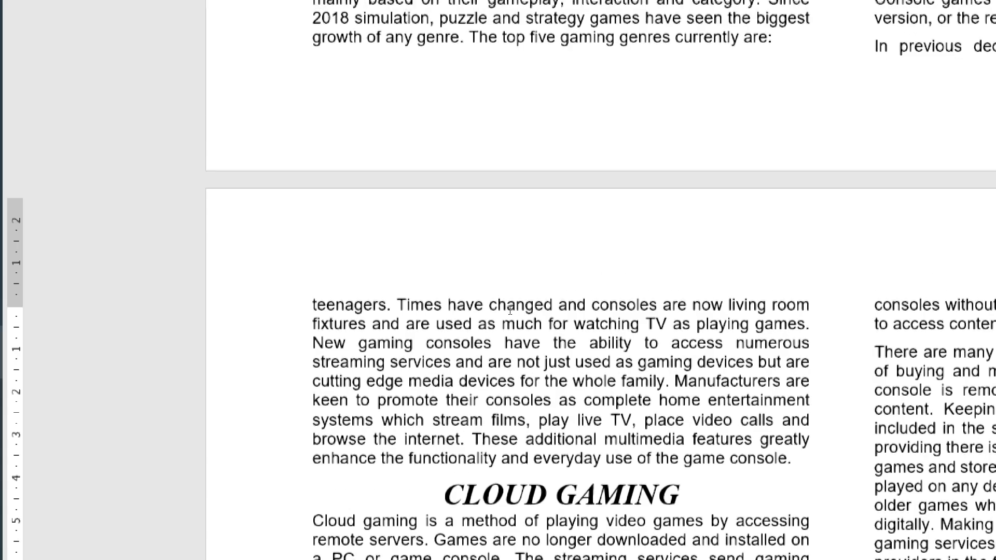
pyautogui.press('Up')
pyautogui.press('BackSpace')
pyautogui.scroll(-12, 329, 276)
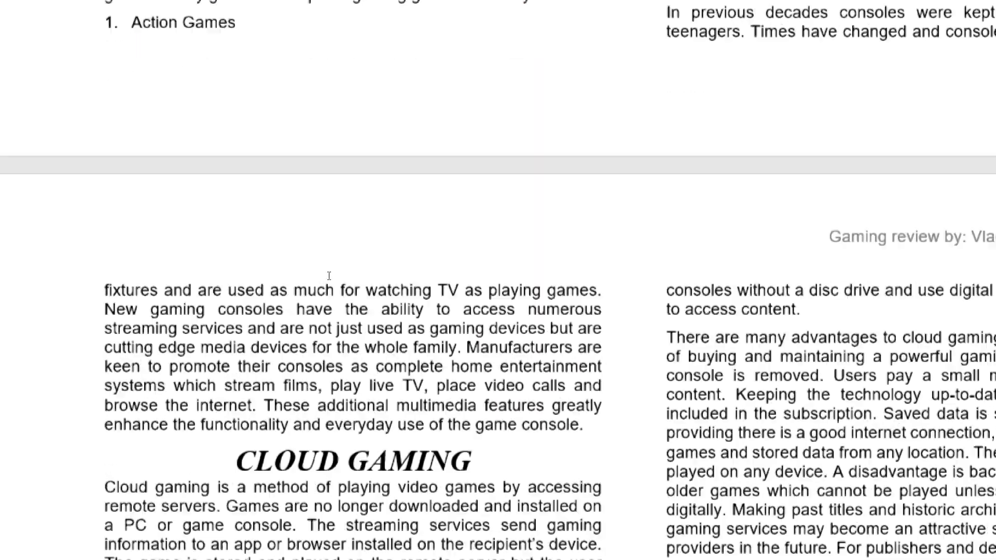
pyautogui.scroll(12, 495, 358)
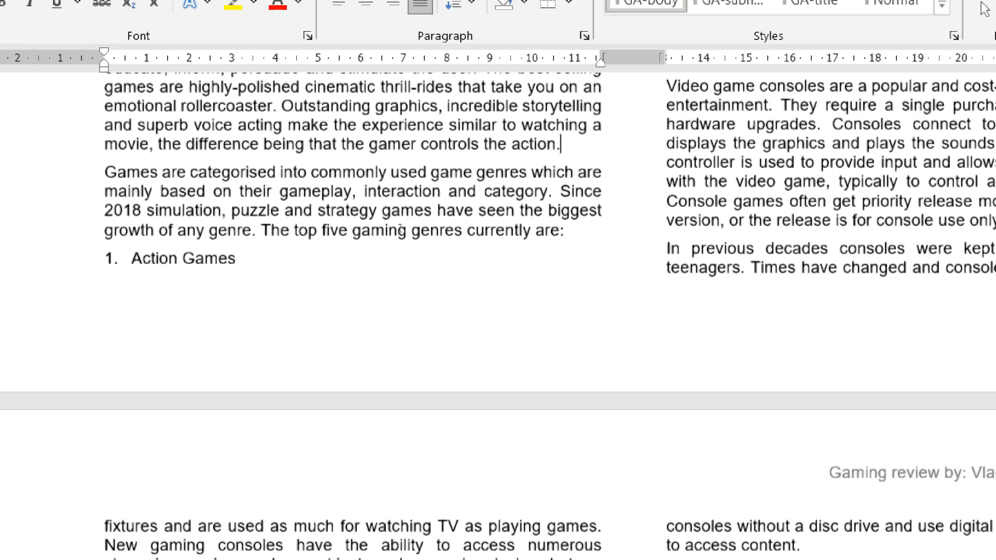
pyautogui.scroll(-10, 312, 239)
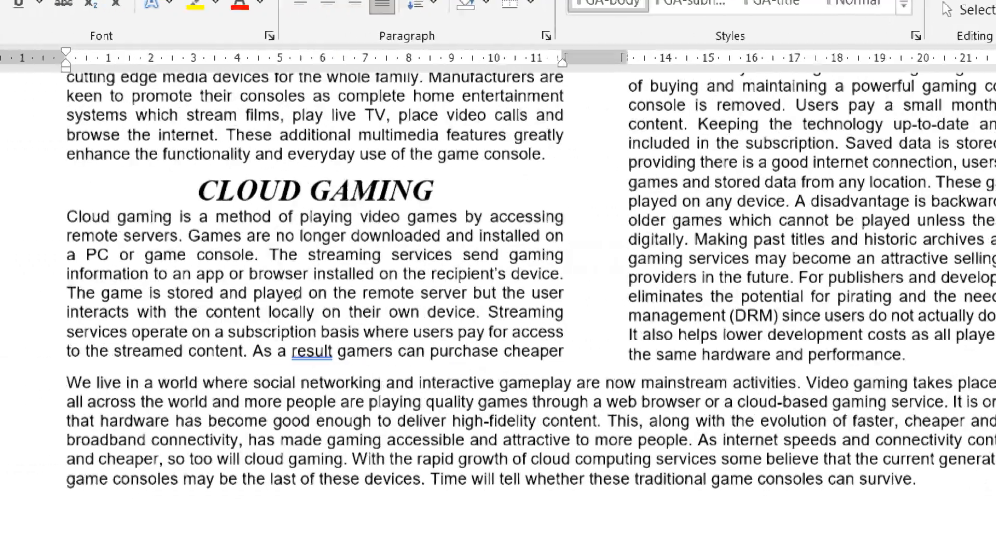
pyautogui.scroll(20, 234, 275)
pyautogui.scroll(6, 380, 275)
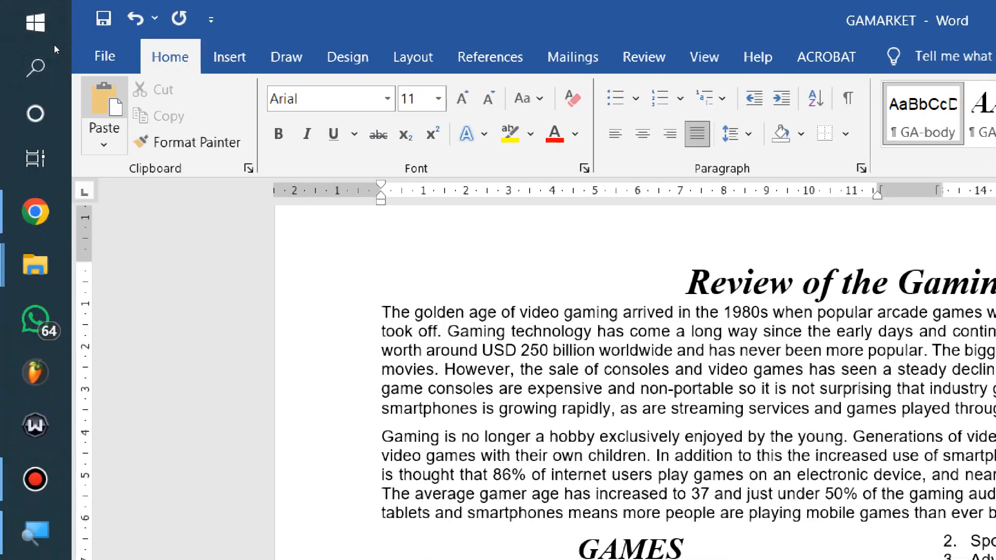
pyautogui.click(105, 56)
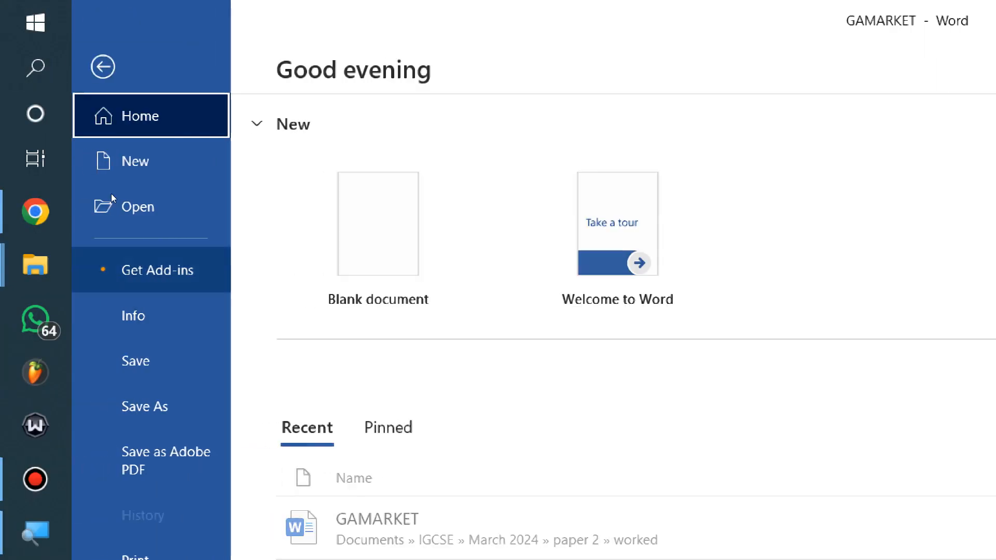
pyautogui.press('Escape')
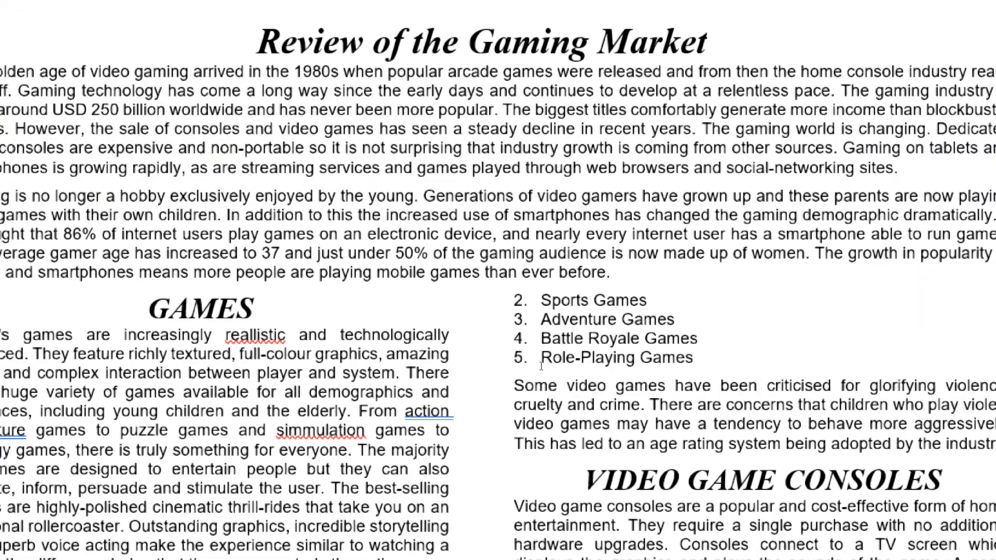
pyautogui.hotkey('alt', 'Tab')
pyautogui.hotkey('alt', 'Tab')
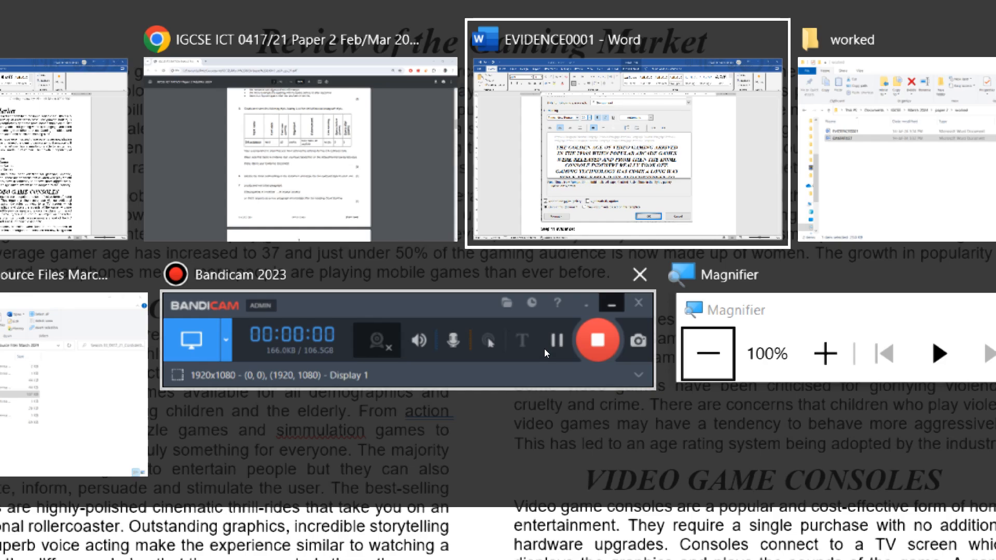
# Bring up exam page 4 in Chrome to read the cloud shape instructions for questions 8 and 9.
pyautogui.click(321, 166)
pyautogui.scroll(-10, 452, 304)
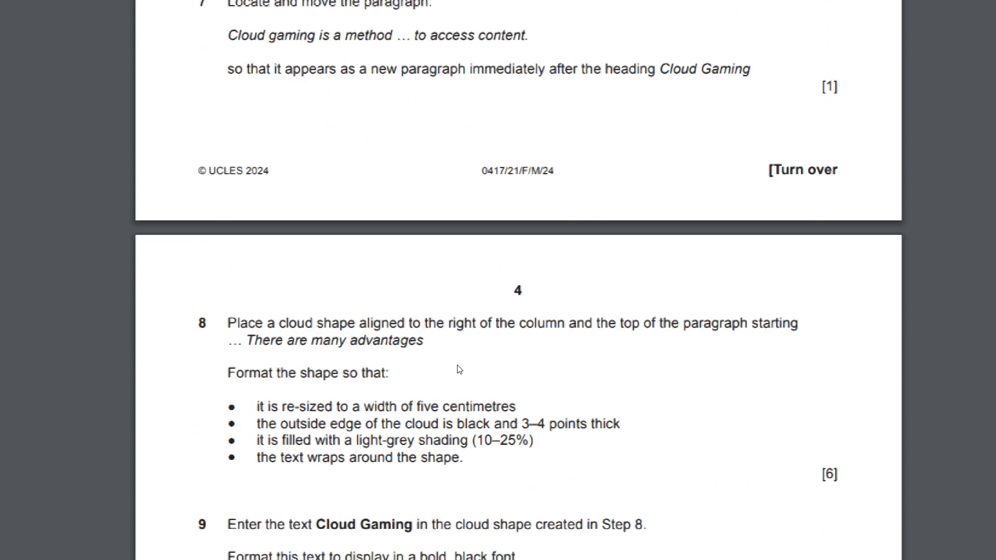
pyautogui.scroll(2, 458, 245)
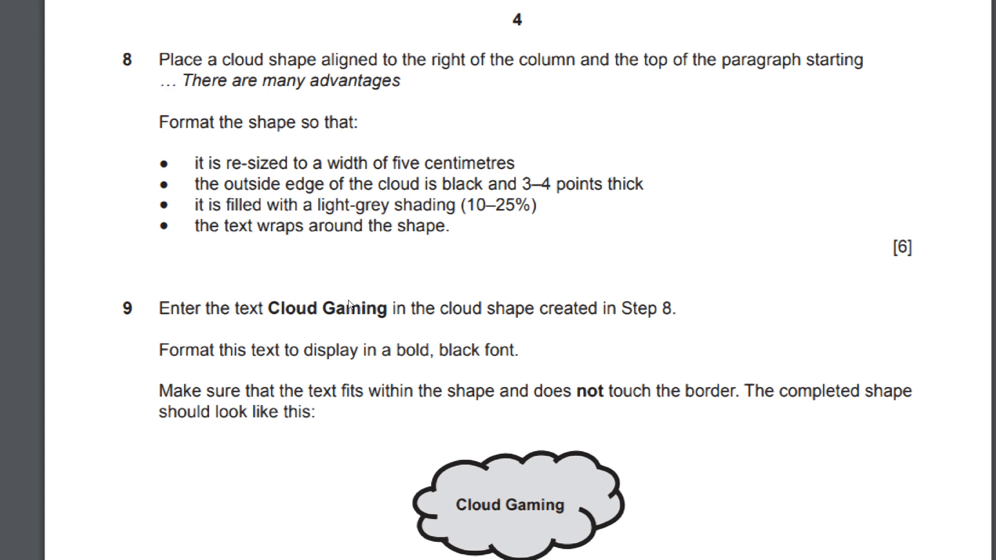
pyautogui.scroll(-2, 499, 430)
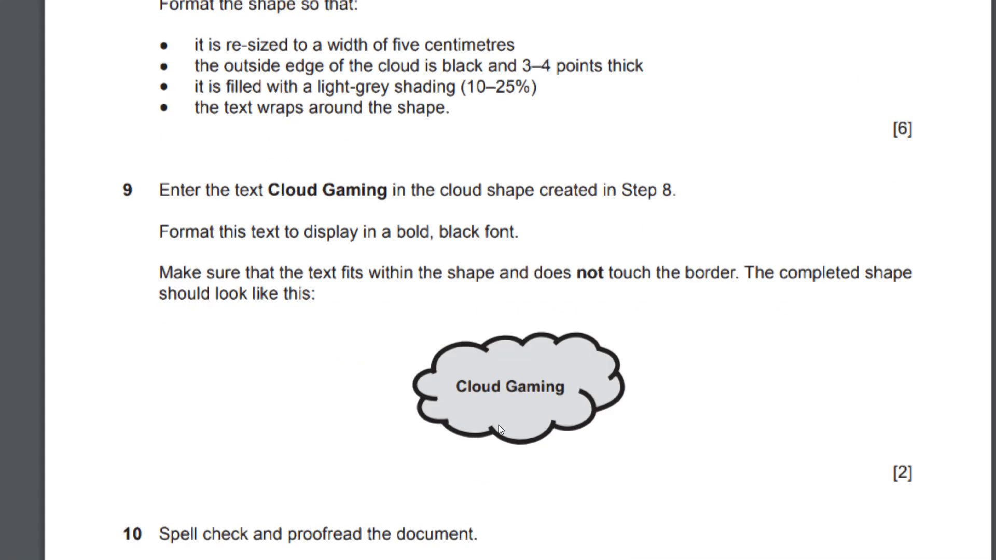
pyautogui.scroll(3, 517, 352)
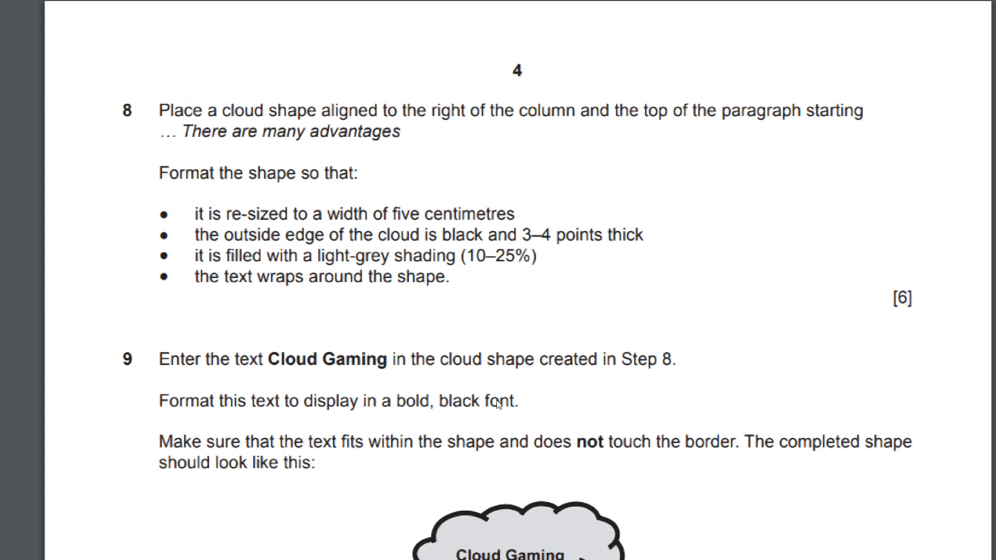
pyautogui.scroll(-3, 497, 404)
pyautogui.hotkey('alt', 'Tab')
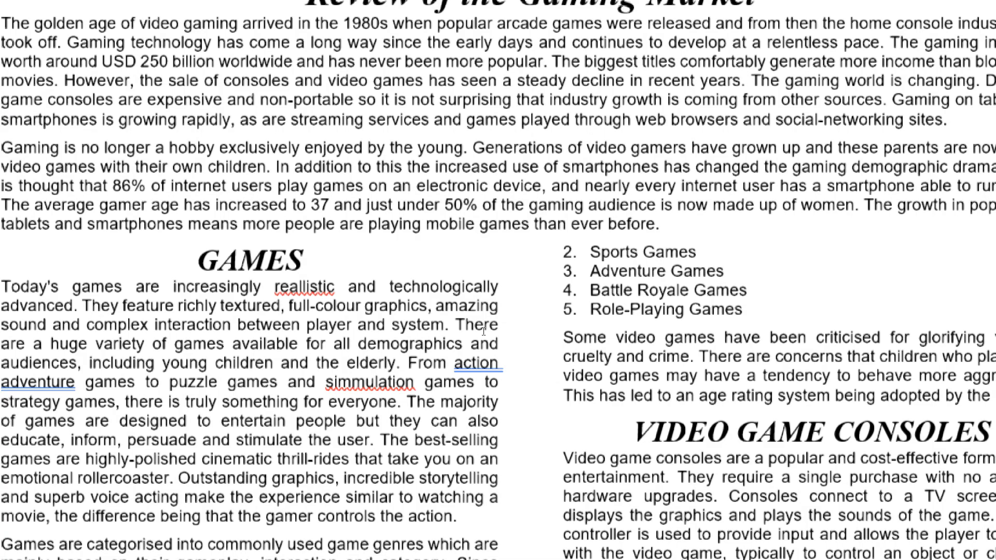
pyautogui.scroll(-10, 483, 331)
pyautogui.hotkey('alt', 'Tab')
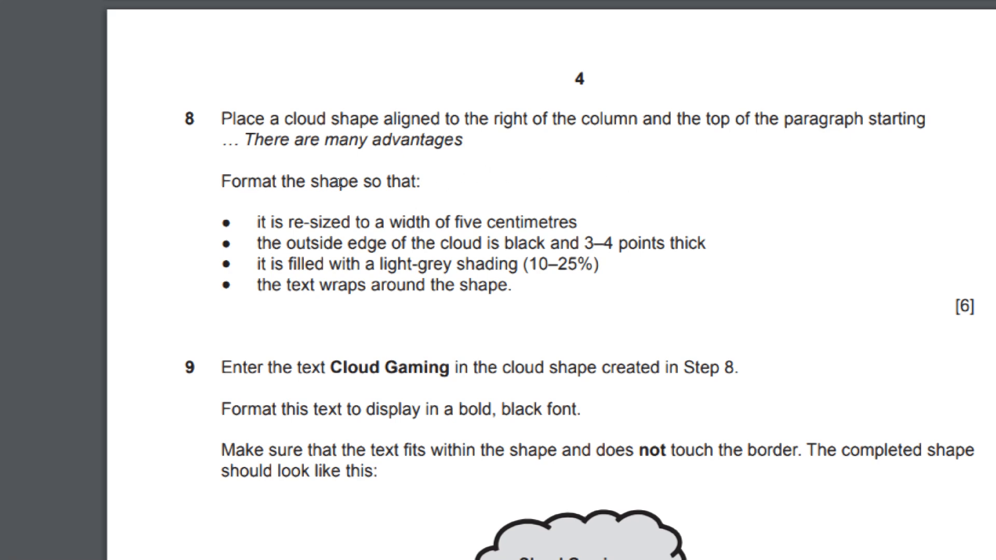
# Search the Word article for 'there are many' to find the advantages paragraph.
pyautogui.hotkey('alt', 'Tab')
pyautogui.hotkey('ctrl', 'f')
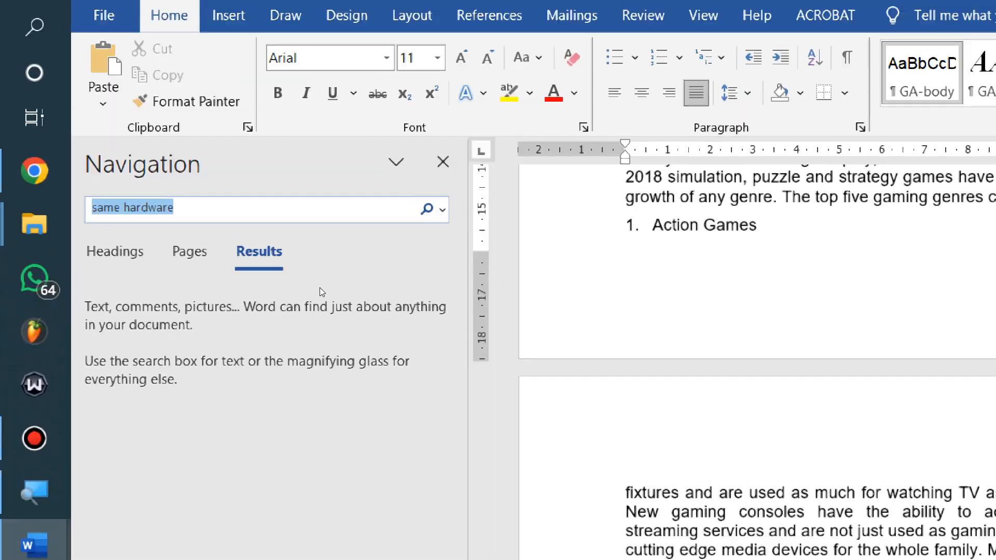
pyautogui.write('there are many')
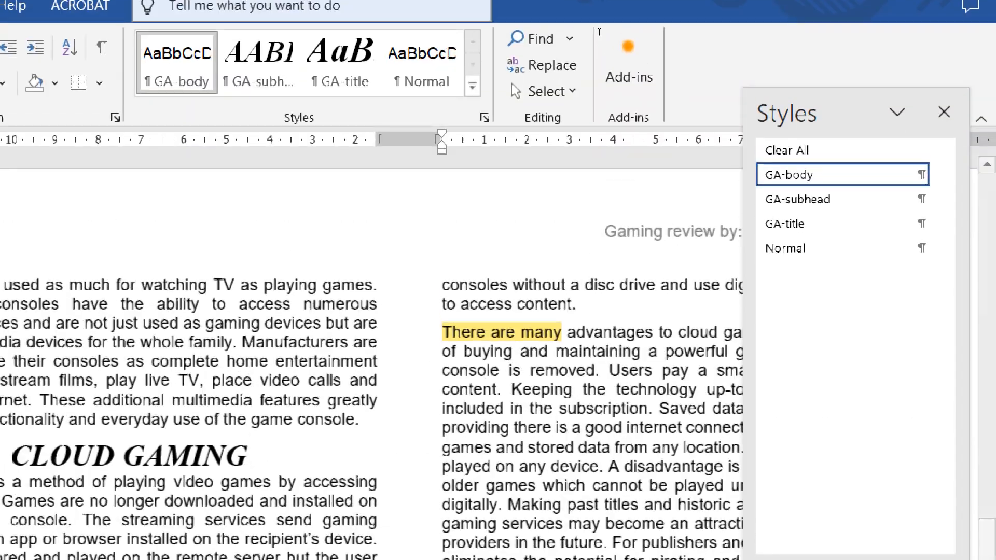
# Close the Styles and Navigation panes and bring up the Insert Shapes gallery.
pyautogui.click(944, 114)
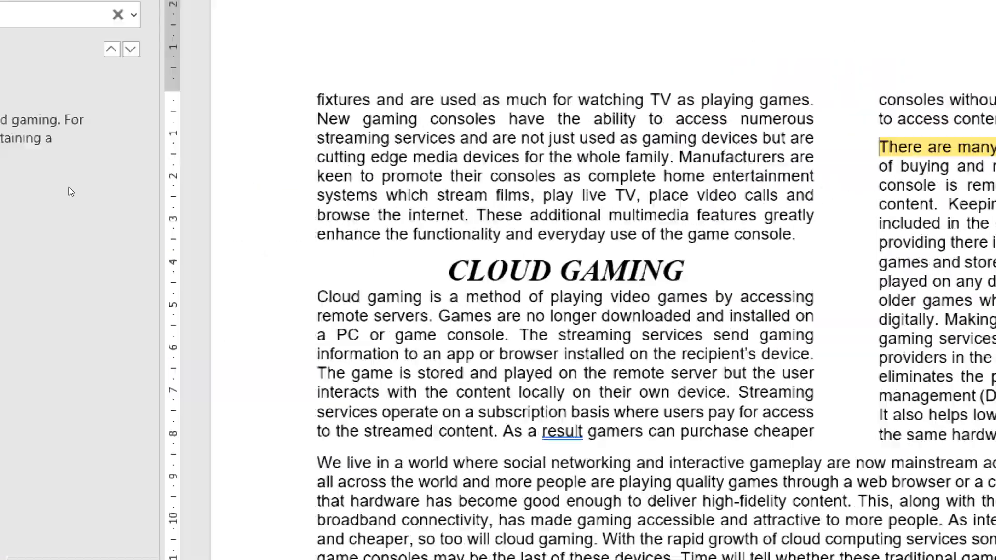
pyautogui.click(442, 70)
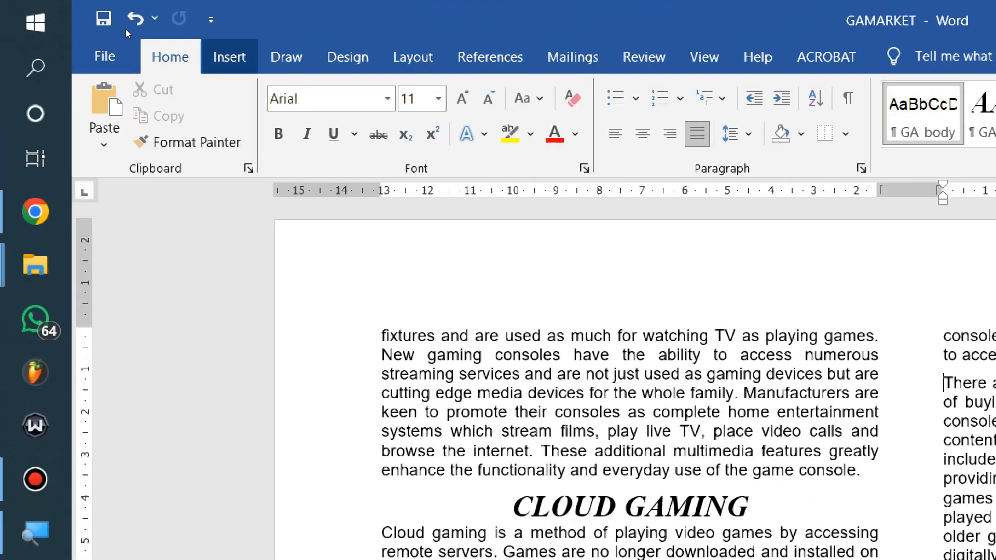
pyautogui.click(230, 57)
pyautogui.click(380, 114)
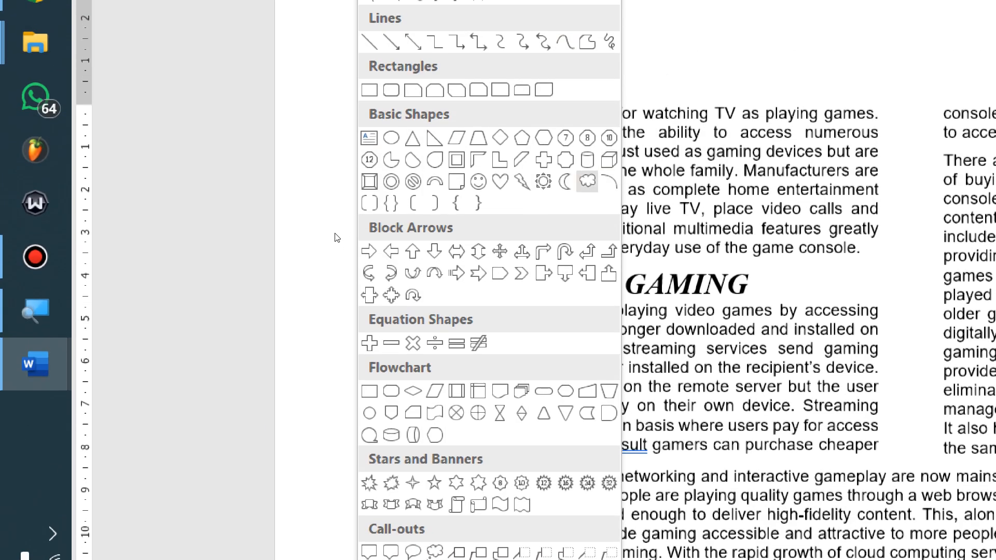
# Draw a Basic Shapes cloud at the top of the 'There are many advantages' paragraph.
pyautogui.click(334, 234)
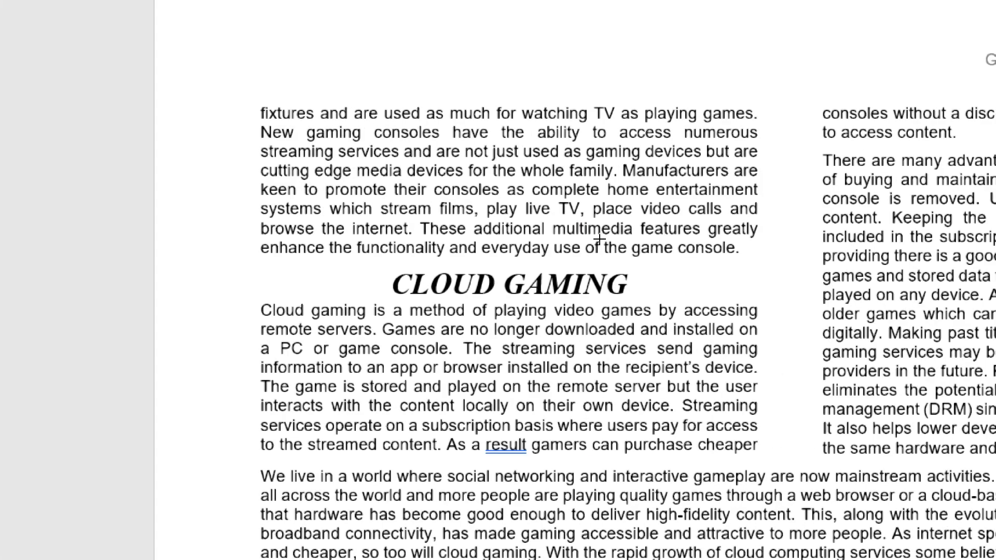
pyautogui.moveTo(816, 153); pyautogui.dragTo(927, 264)
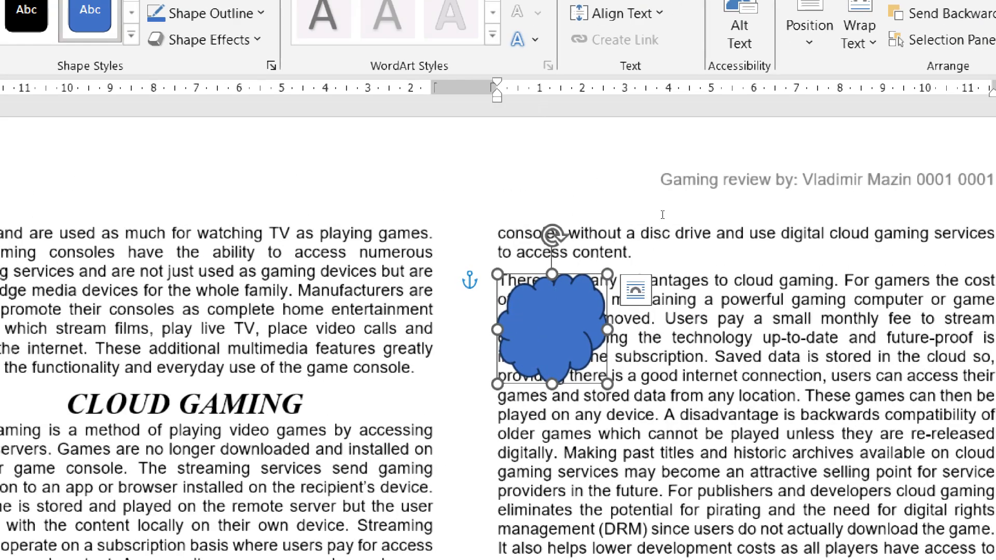
# Set the cloud's Layout Options to Square text wrapping, checking the exam requirements.
pyautogui.hotkey('alt', 'Tab')
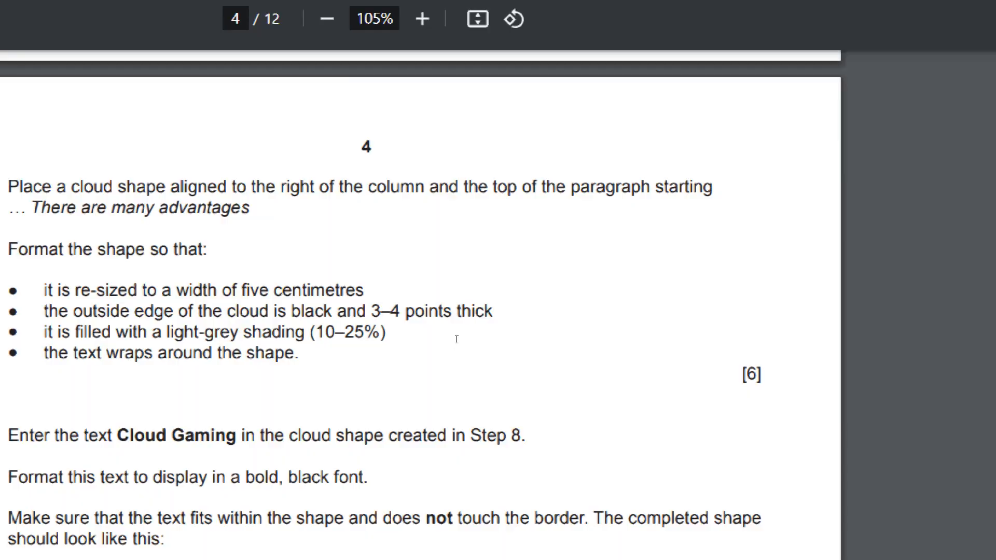
pyautogui.hotkey('alt', 'Tab')
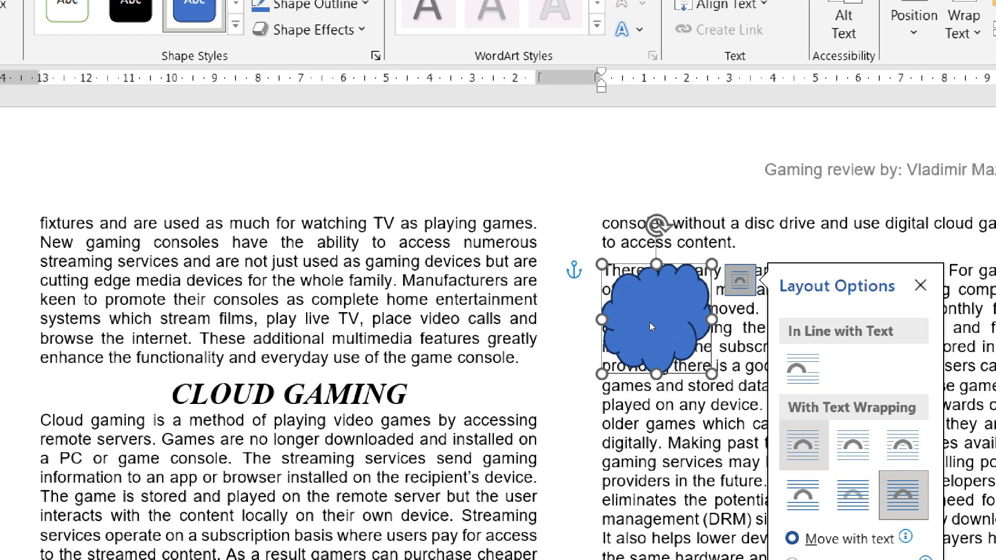
pyautogui.click(803, 445)
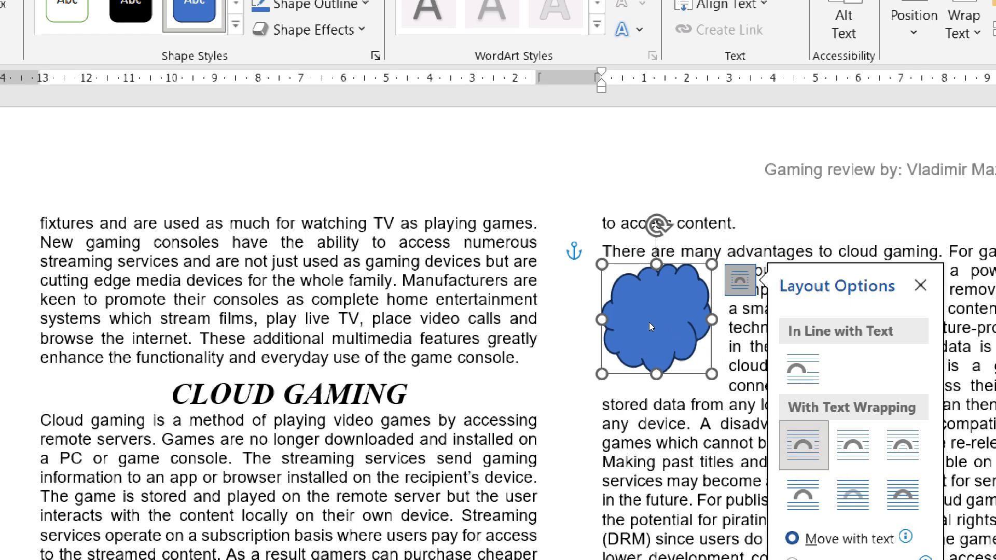
pyautogui.hotkey('alt', 'Tab')
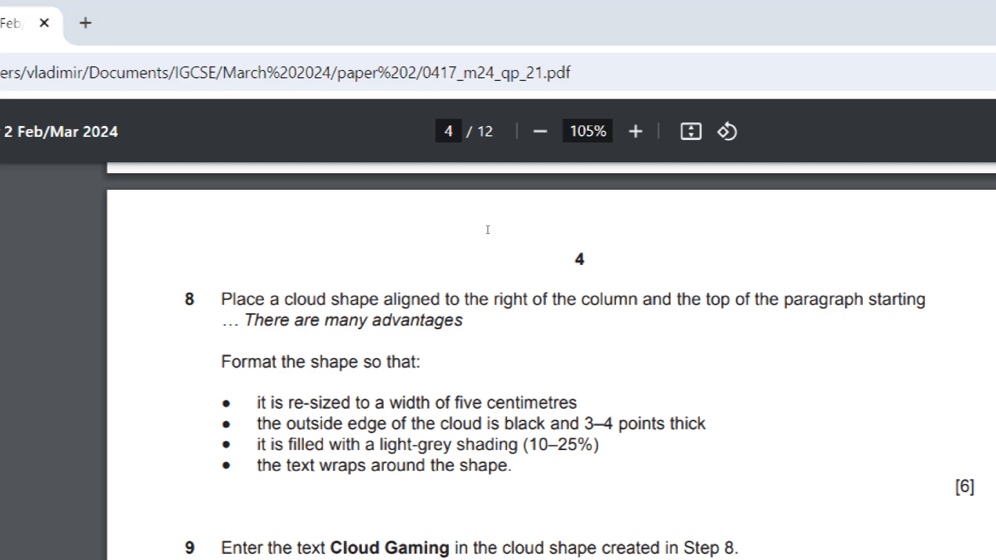
pyautogui.hotkey('alt', 'Tab')
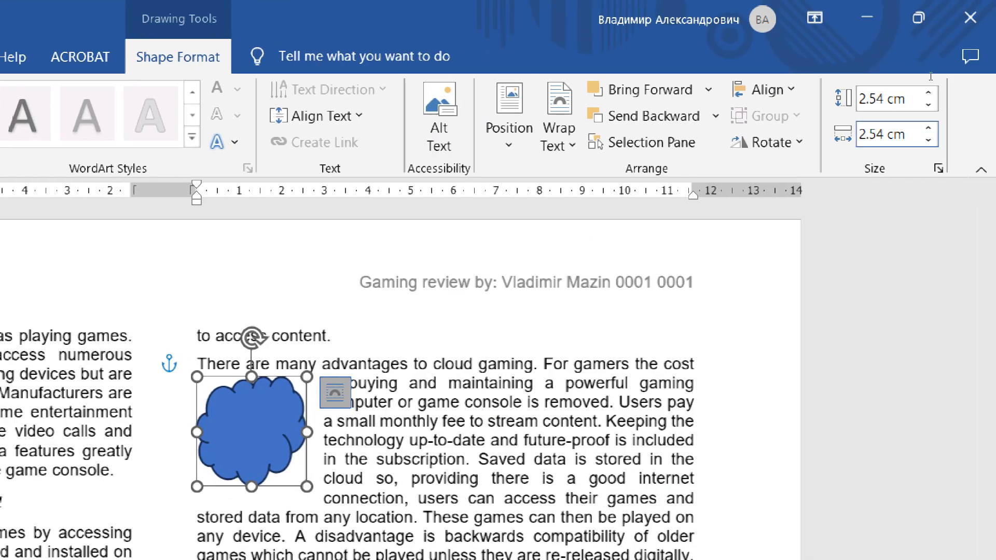
# Enter 5 cm in the cloud's Shape Format width box.
pyautogui.moveTo(884, 134); pyautogui.dragTo(858, 135)
pyautogui.write('5')
pyautogui.press('Return')
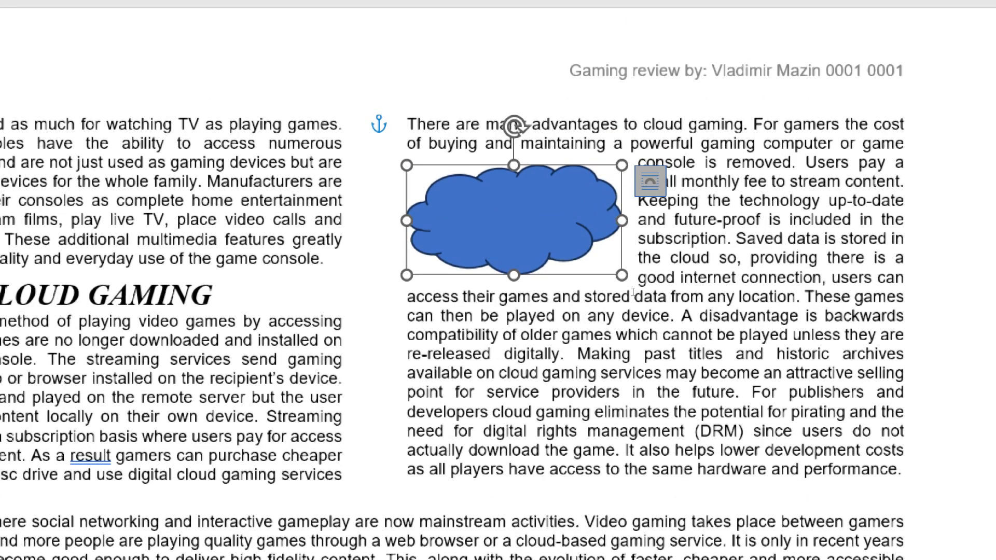
pyautogui.hotkey('alt', 'Tab')
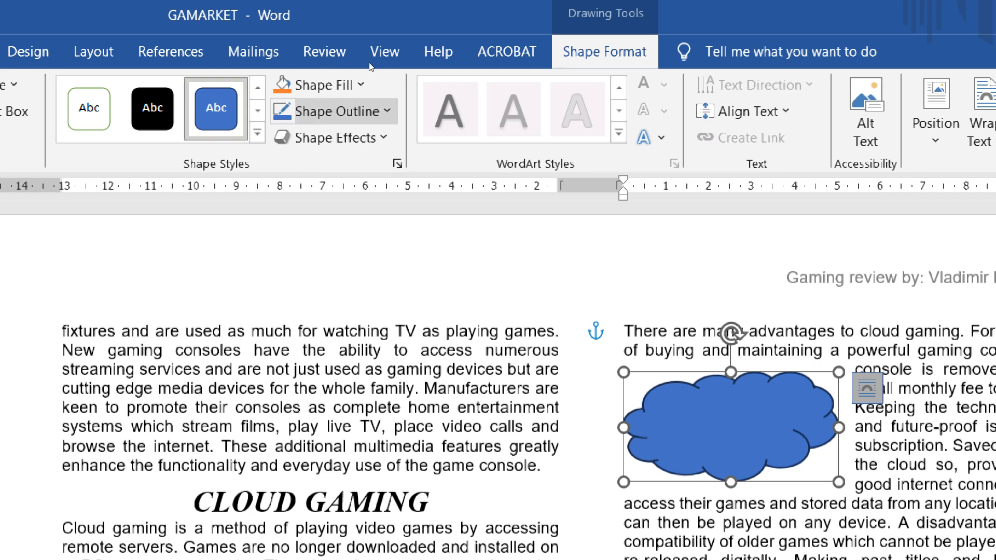
# Give the cloud a 3 pt thick outline.
pyautogui.click(385, 111)
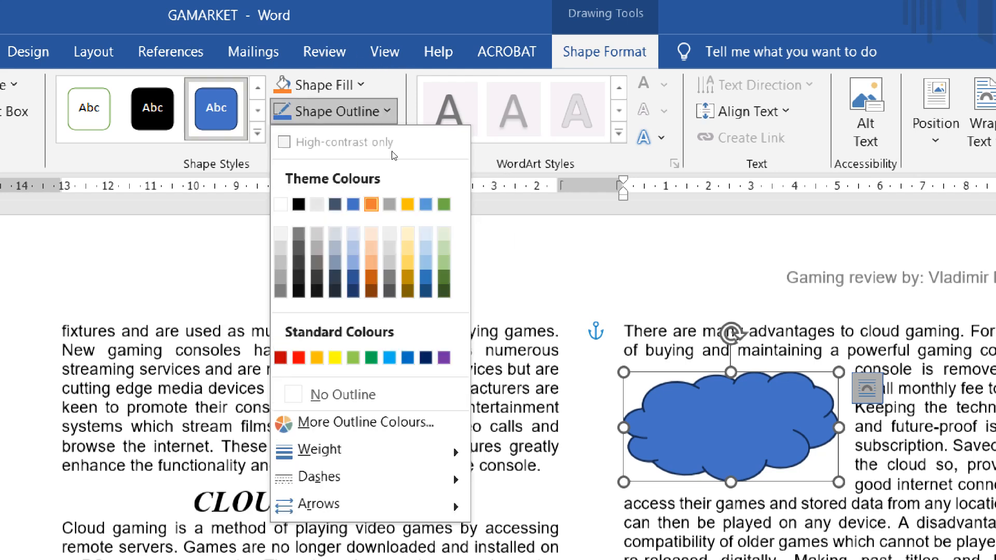
pyautogui.moveTo(363, 449)
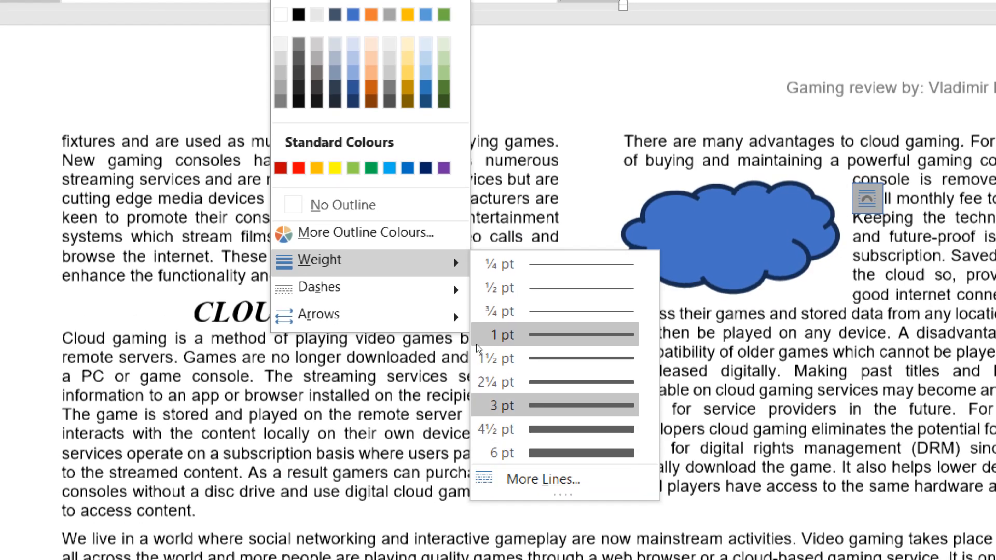
pyautogui.click(518, 405)
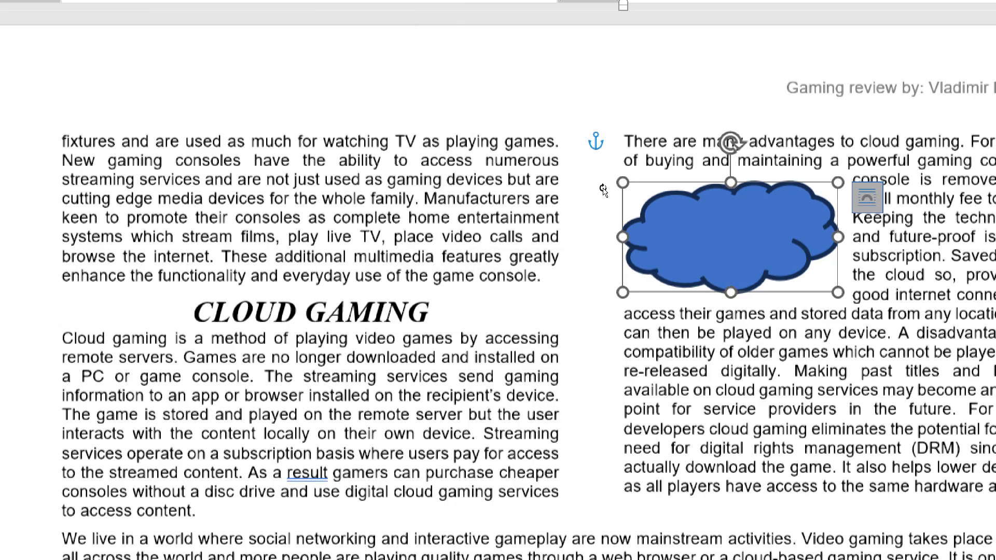
pyautogui.hotkey('alt', 'Tab')
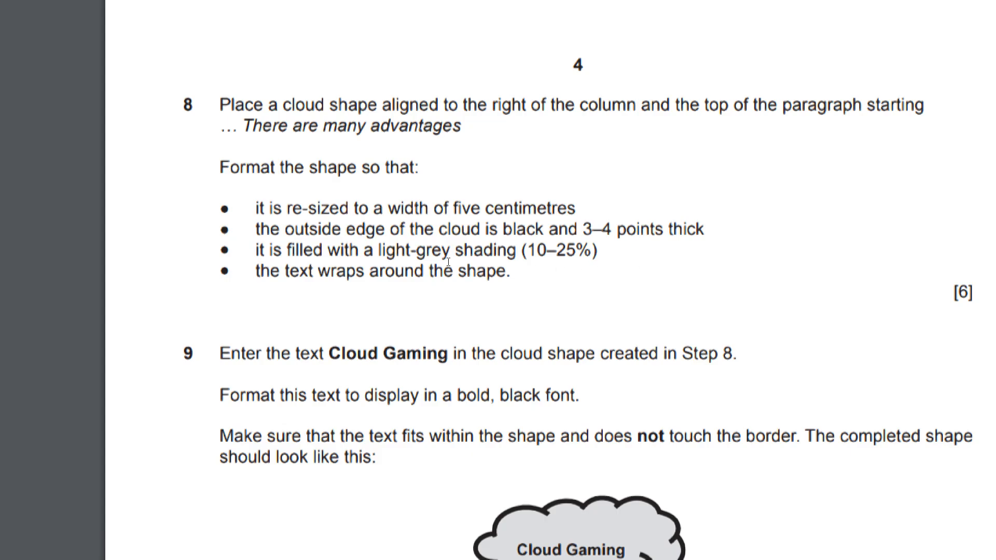
pyautogui.hotkey('alt', 'Tab')
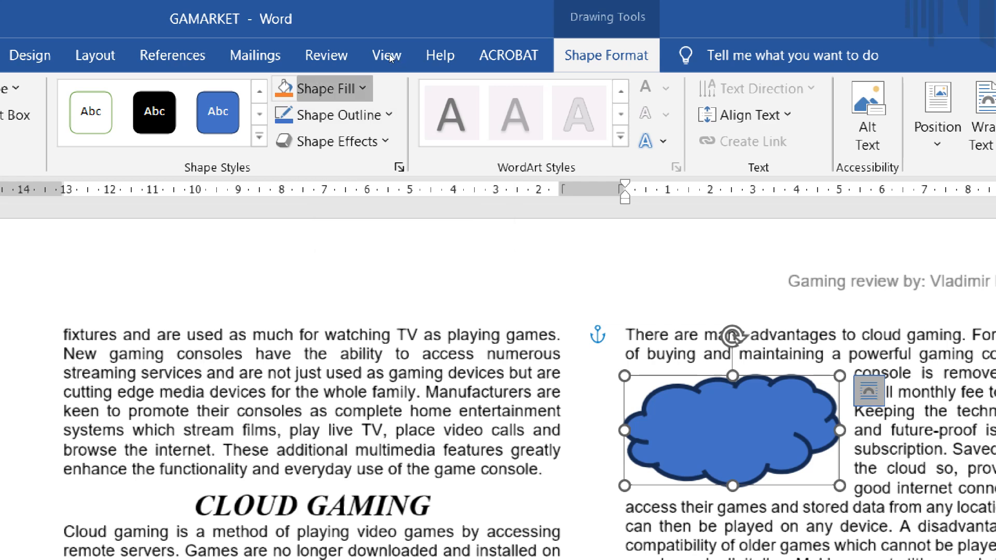
# Fill the cloud with White, Darker 15% light grey.
pyautogui.click(362, 88)
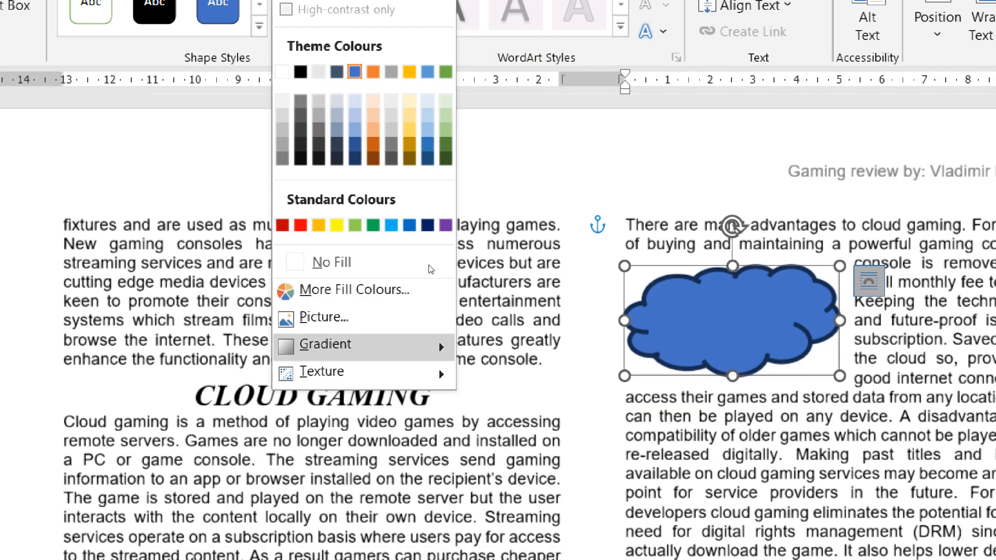
pyautogui.moveTo(439, 344)
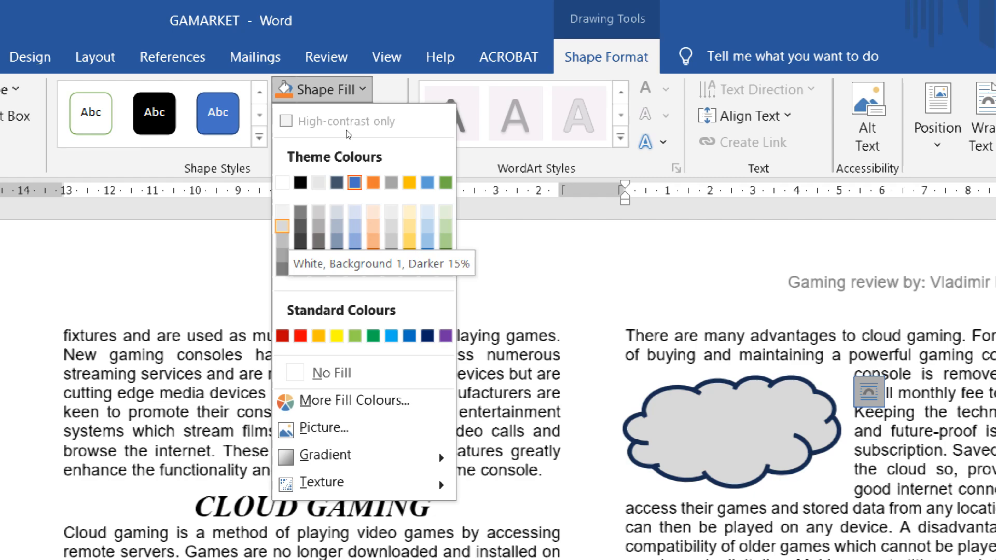
pyautogui.click(282, 227)
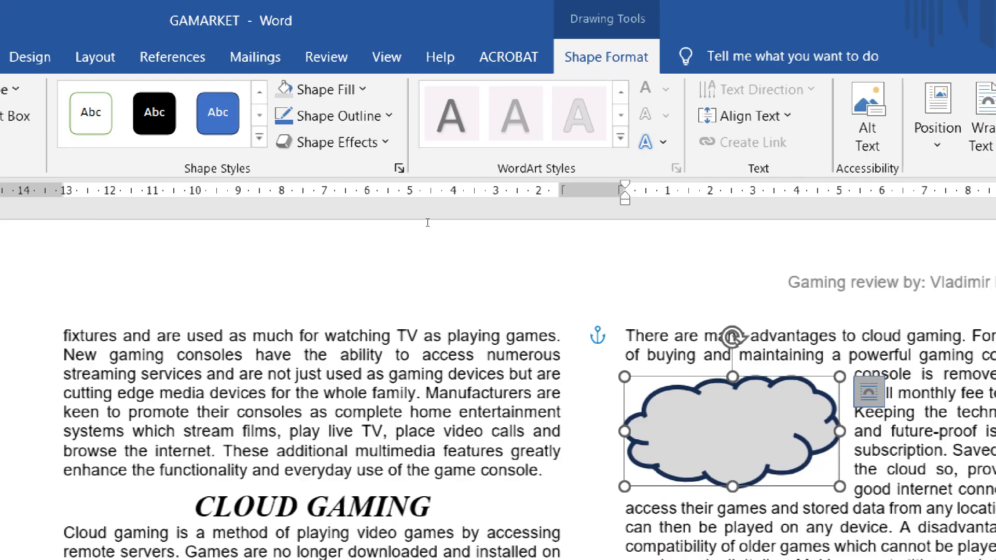
pyautogui.hotkey('alt', 'Tab')
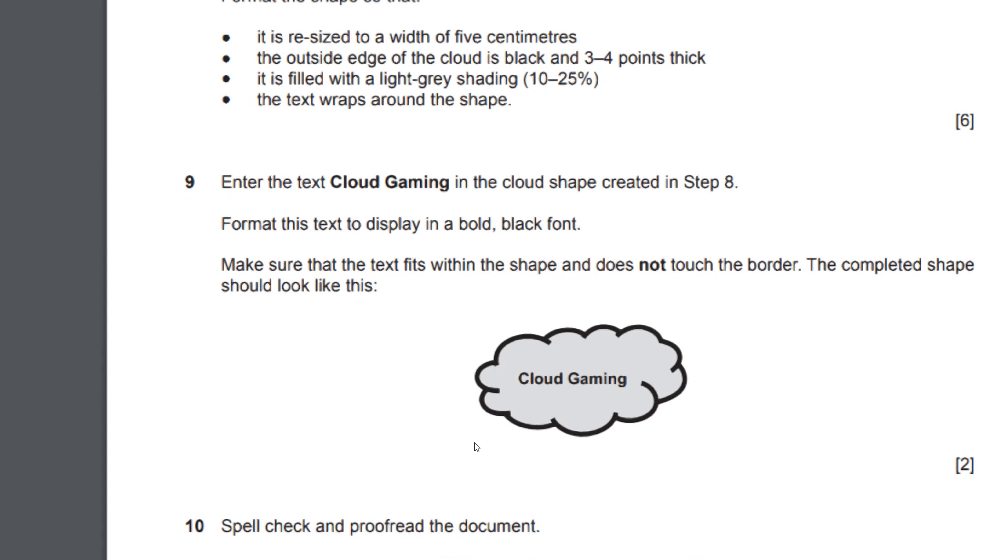
pyautogui.hotkey('alt', 'Tab')
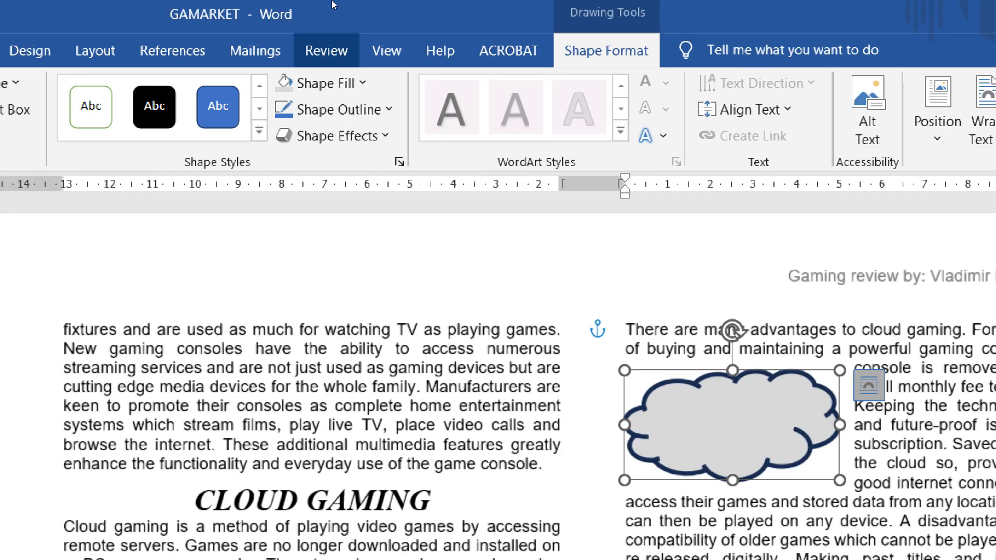
# Change the cloud's outline colour to black.
pyautogui.click(325, 83)
pyautogui.click(326, 83)
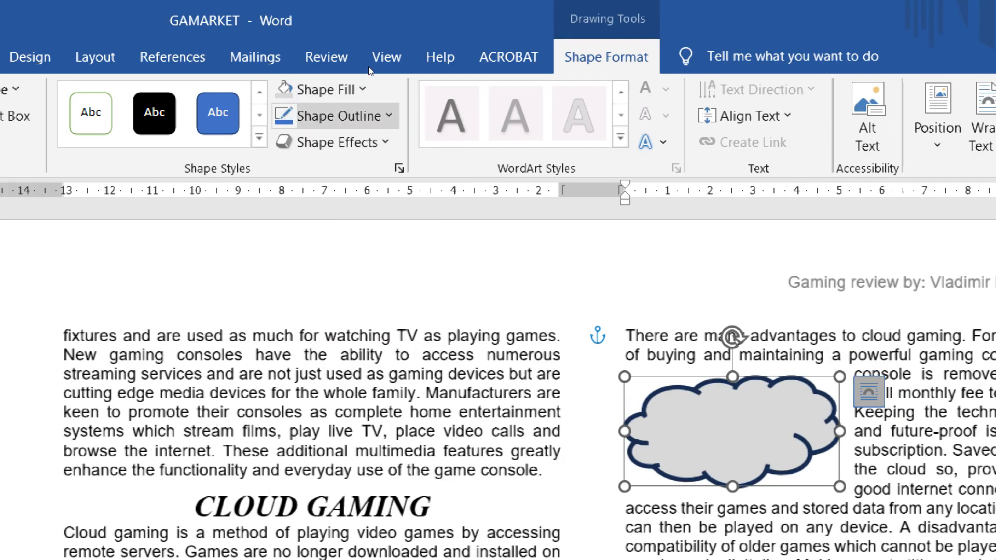
pyautogui.click(342, 116)
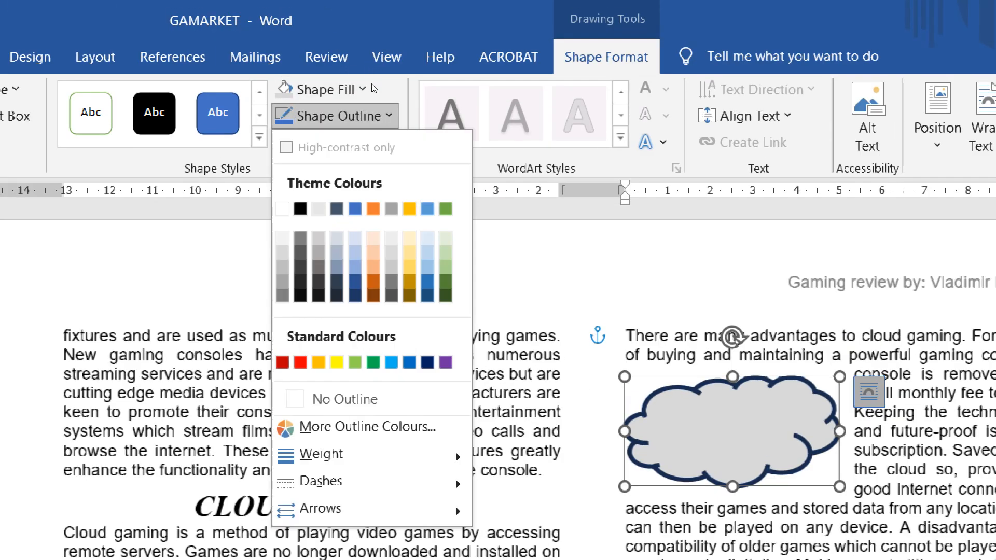
pyautogui.click(352, 120)
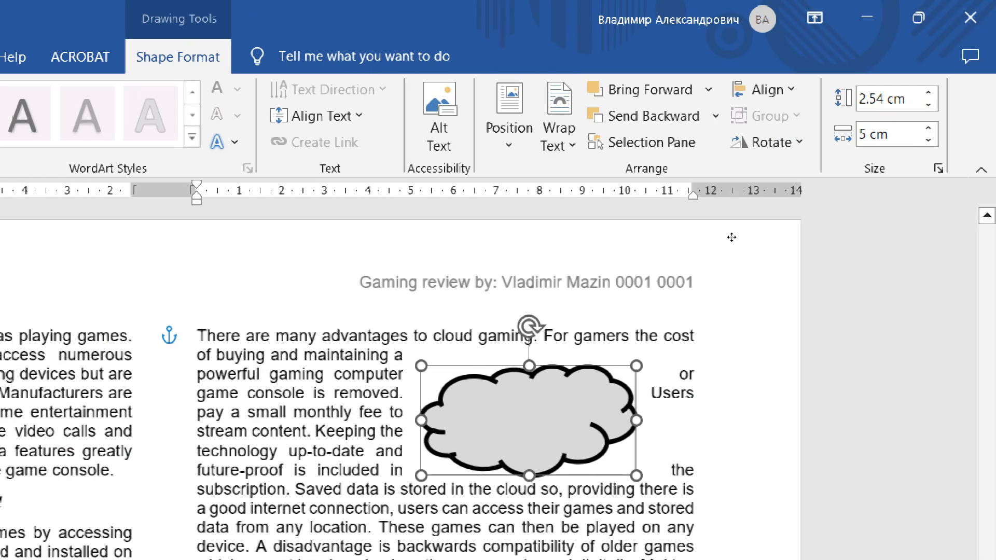
# Drag the cloud to the column's top right, level with the 'There are many advantages' paragraph.
pyautogui.moveTo(731, 237); pyautogui.dragTo(761, 214)
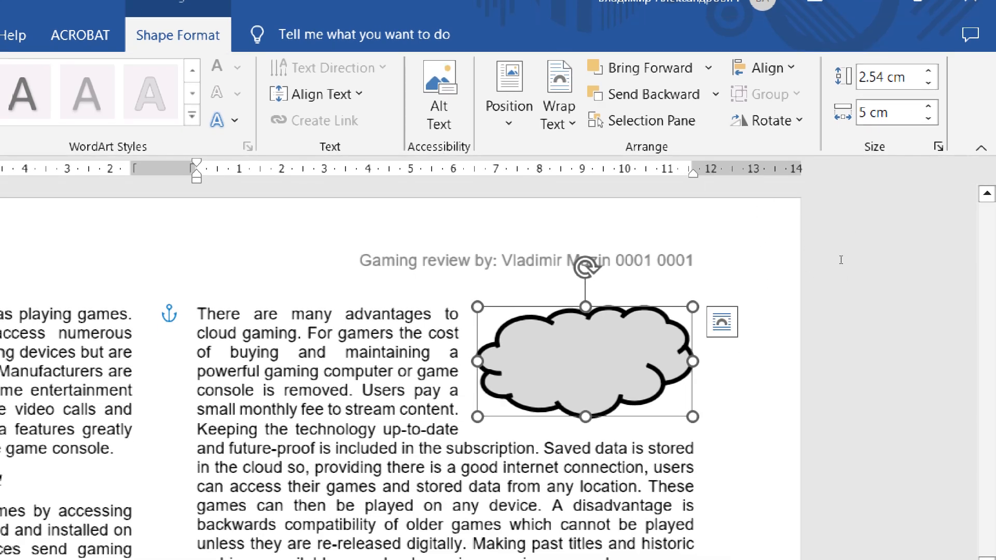
pyautogui.scroll(-4, 823, 275)
pyautogui.scroll(2, 823, 275)
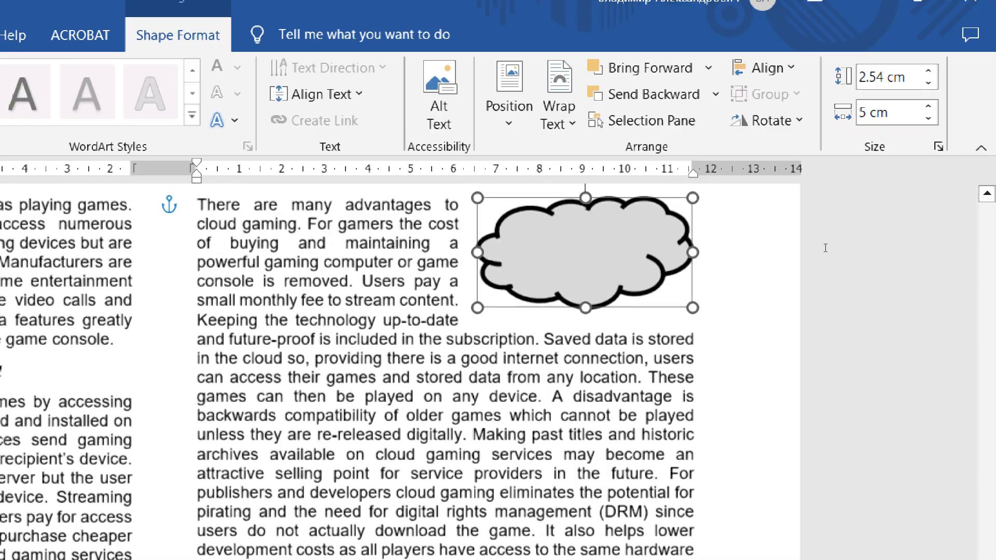
pyautogui.hotkey('alt', 'Tab')
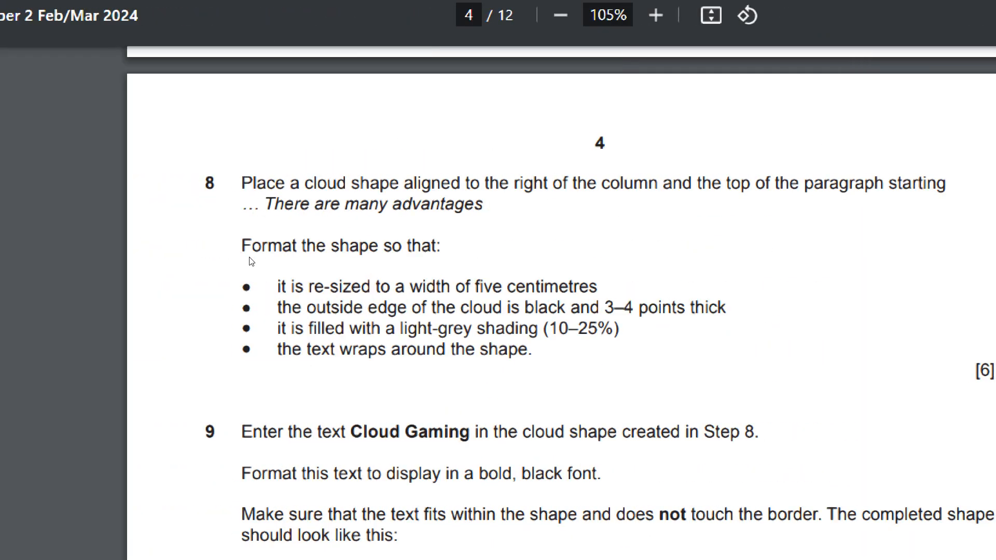
pyautogui.scroll(-5, 418, 249)
pyautogui.scroll(2, 716, 269)
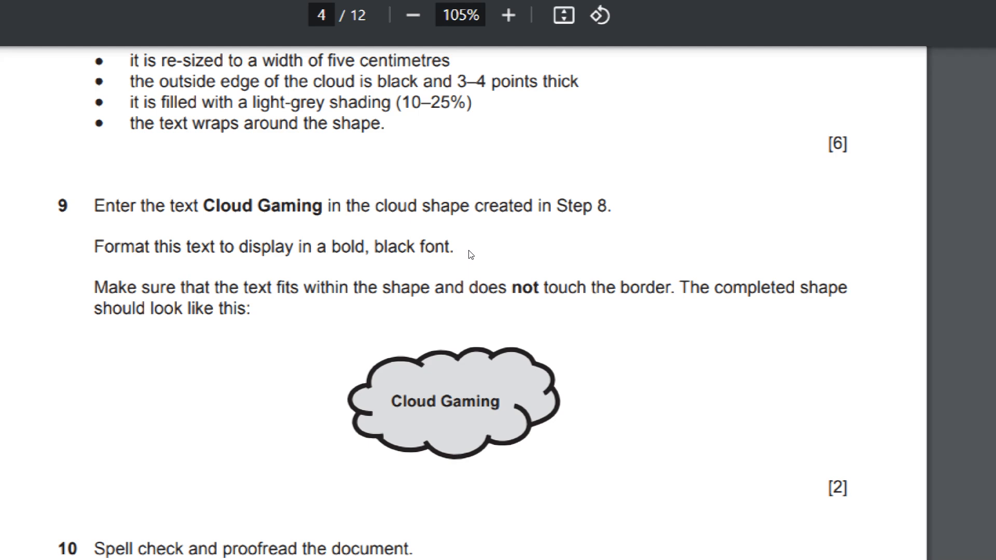
pyautogui.hotkey('alt', 'Tab')
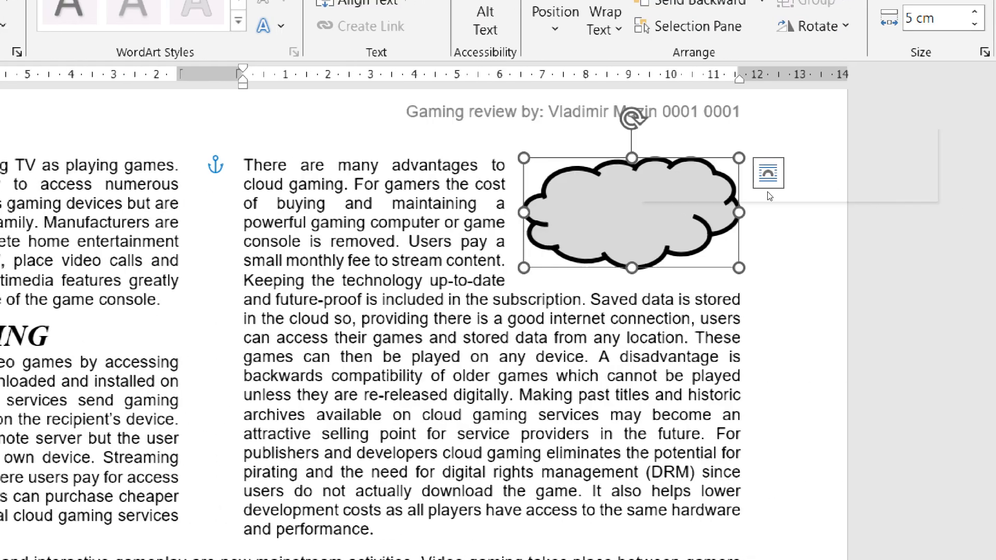
# Add the text 'Cloud Gaming' inside the cloud.
pyautogui.rightClick(645, 220)
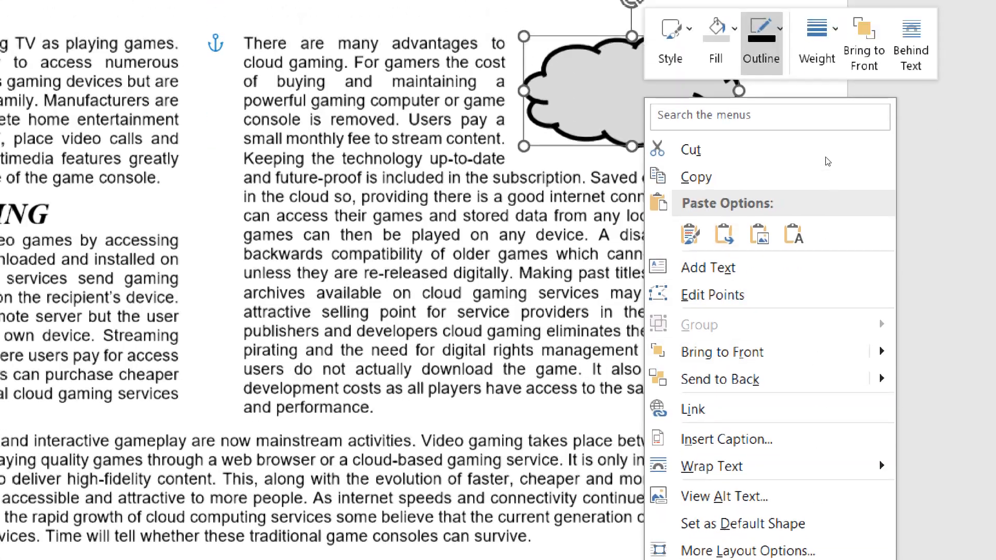
pyautogui.click(827, 267)
pyautogui.hotkey('alt', 'Tab')
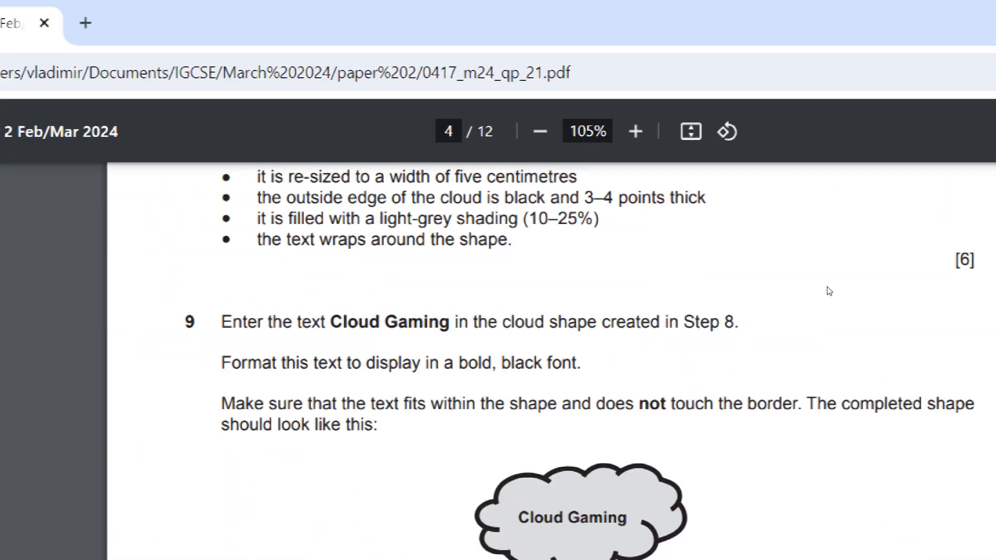
pyautogui.hotkey('alt', 'Tab')
pyautogui.write('Cloud Gaming')
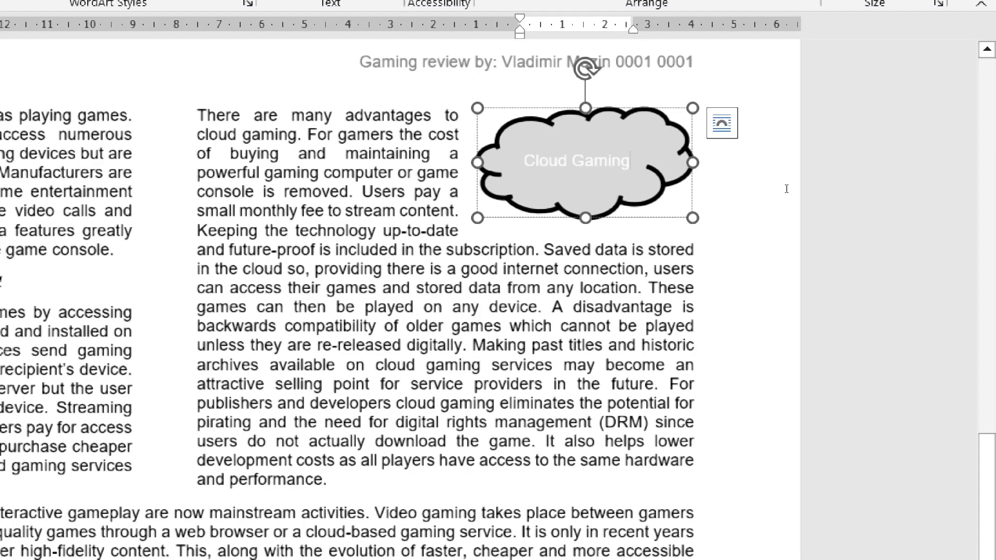
# Format the cloud's text as bold, black and 10 pt, comparing against the exam paper.
pyautogui.hotkey('ctrl', 'shift', 'Left')
pyautogui.hotkey('ctrl', 'shift', 'Left')
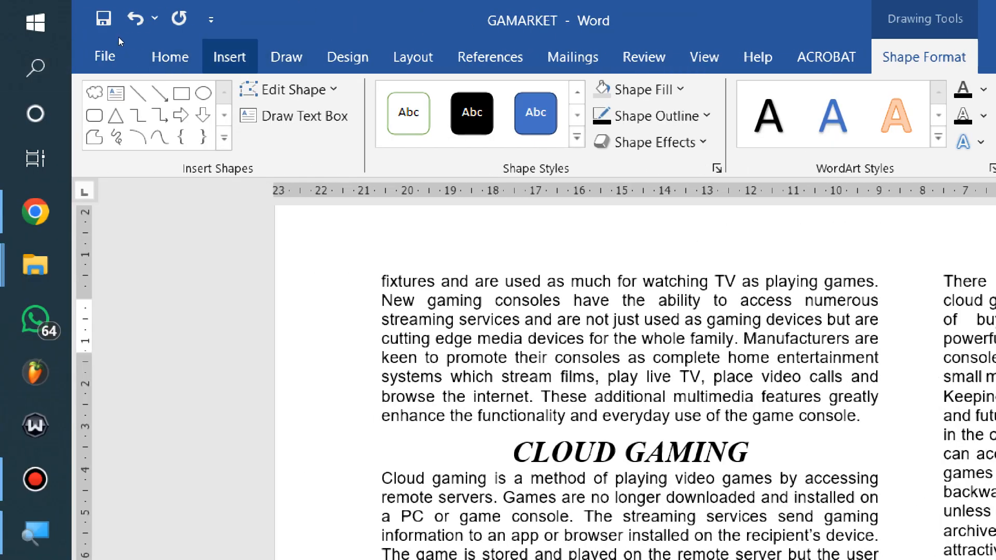
pyautogui.click(158, 56)
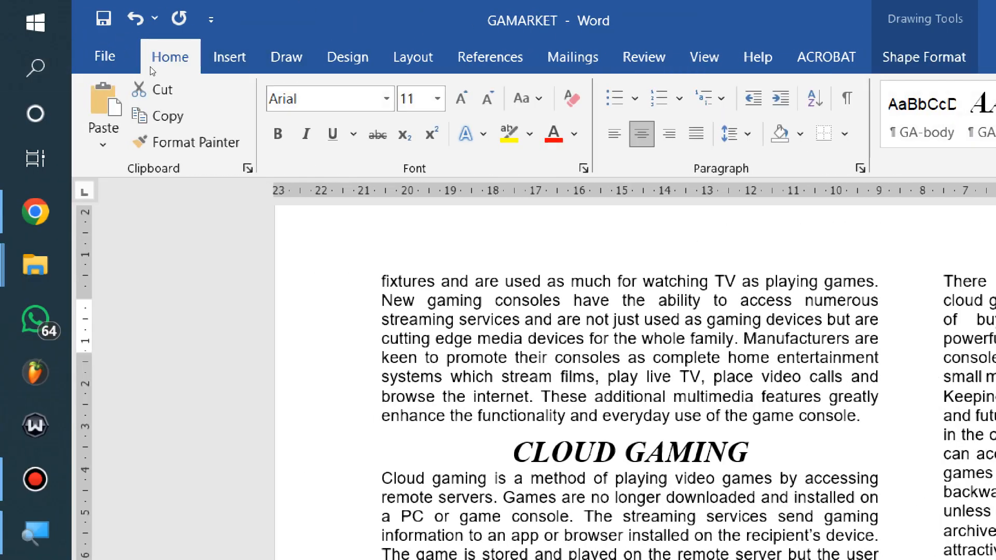
pyautogui.click(574, 134)
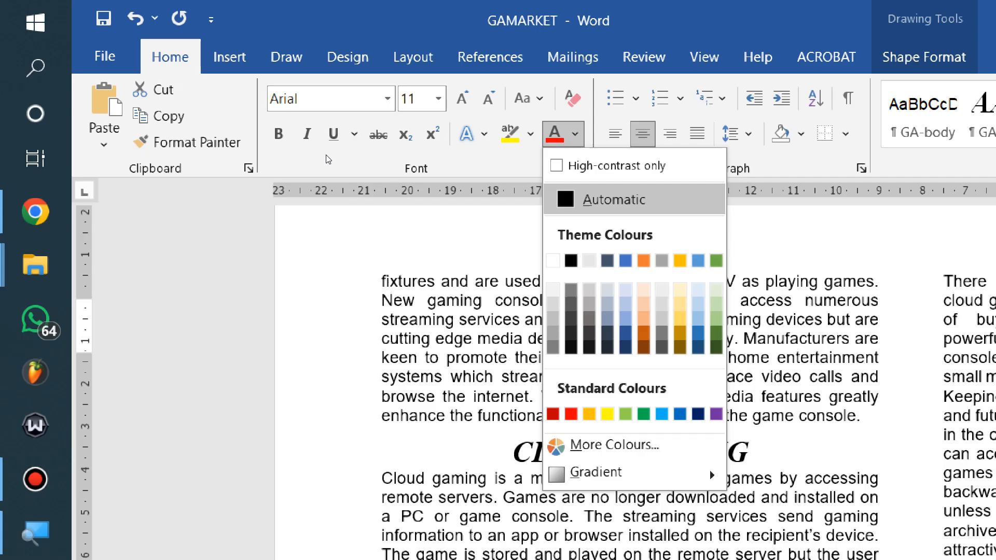
pyautogui.click(614, 200)
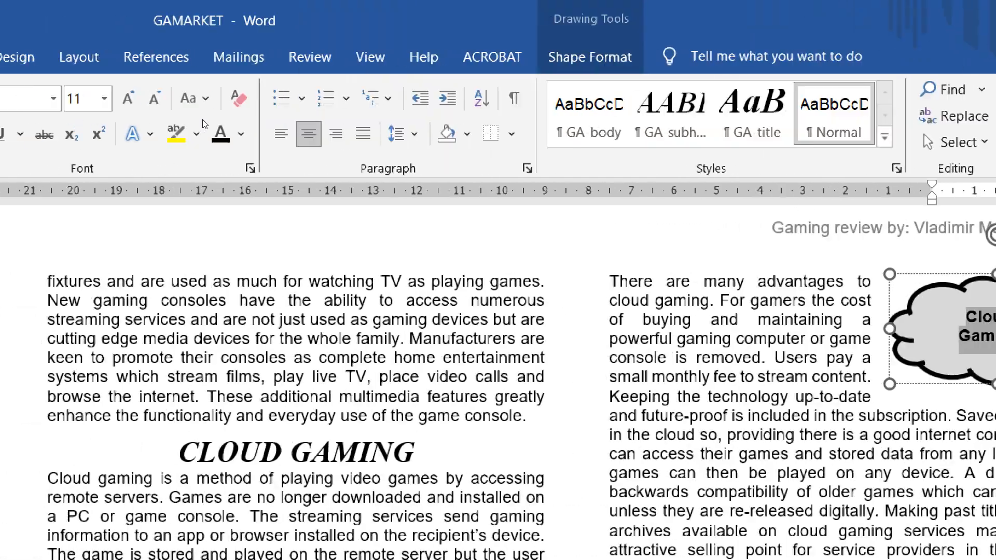
pyautogui.click(105, 98)
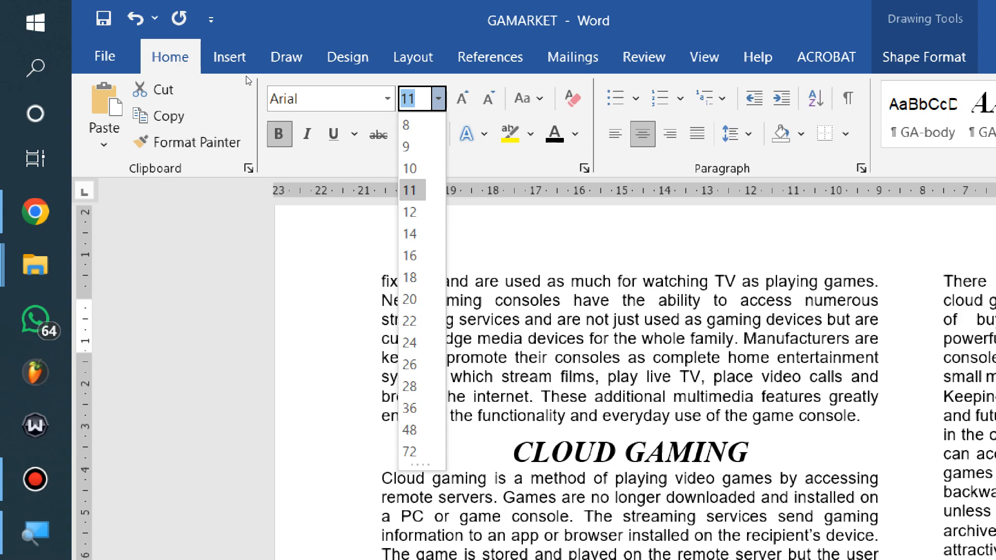
pyautogui.click(414, 168)
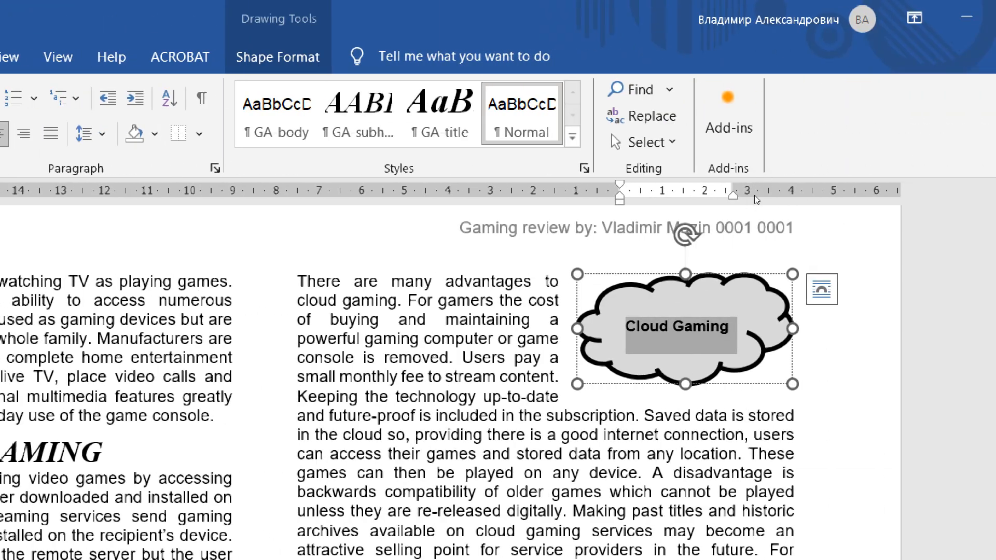
pyautogui.hotkey('alt', 'Tab')
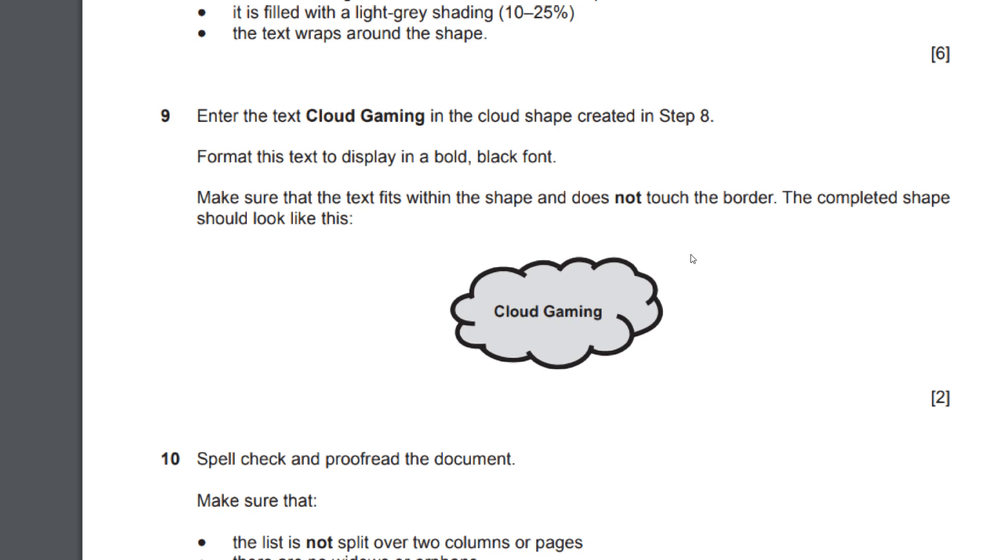
pyautogui.hotkey('alt', 'Tab')
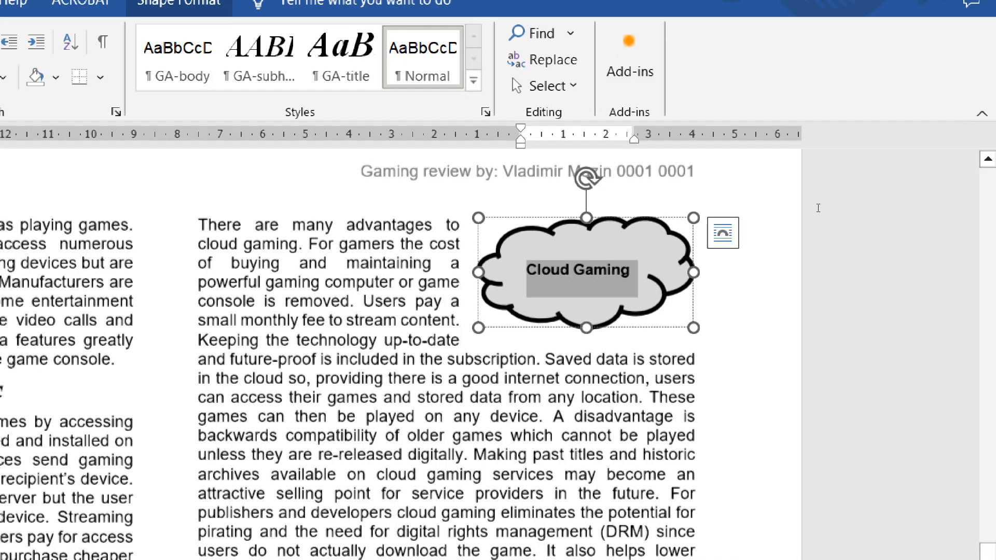
pyautogui.click(759, 273)
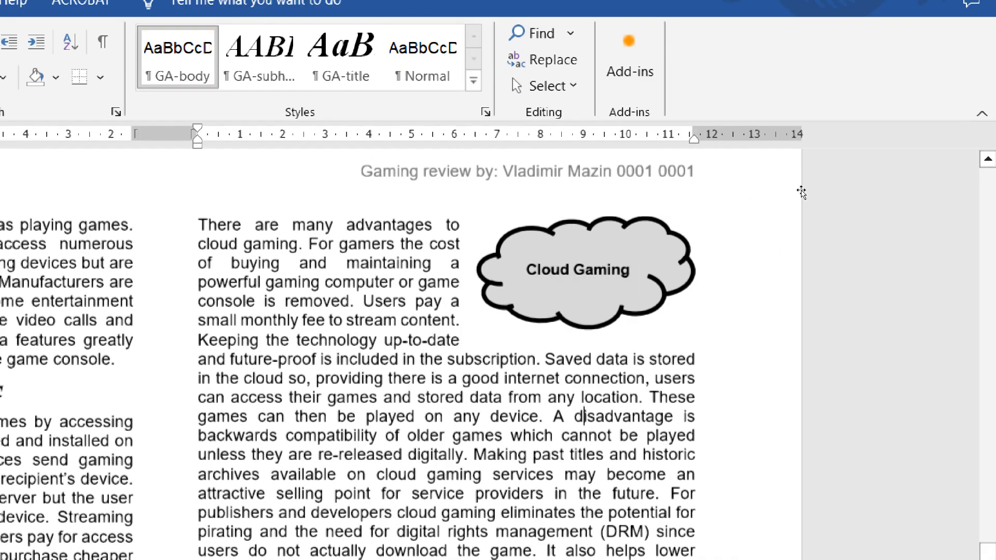
pyautogui.hotkey('alt', 'Tab')
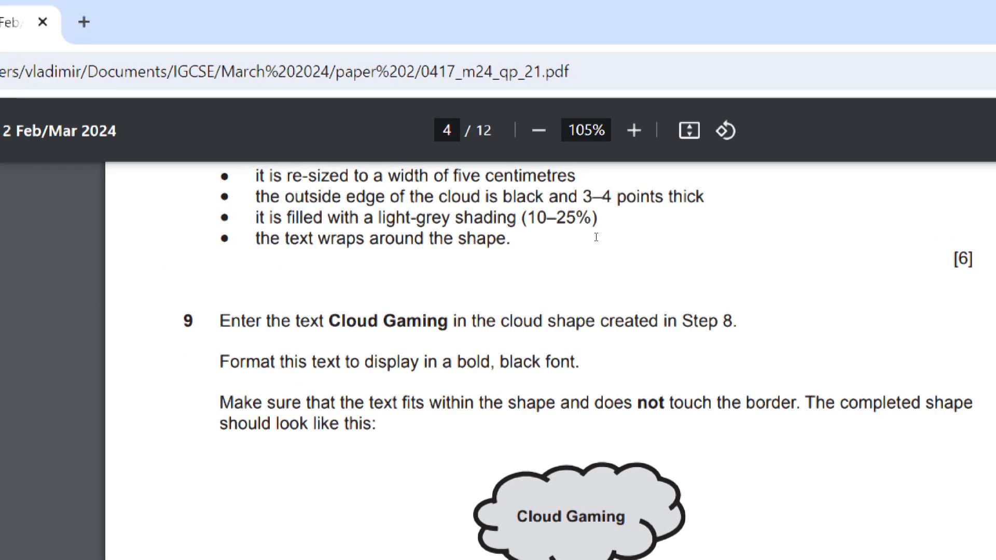
# Scroll the exam paper down to question 10's spell-check and proofreading checklist.
pyautogui.scroll(-5, 551, 275)
pyautogui.scroll(-2, 697, 211)
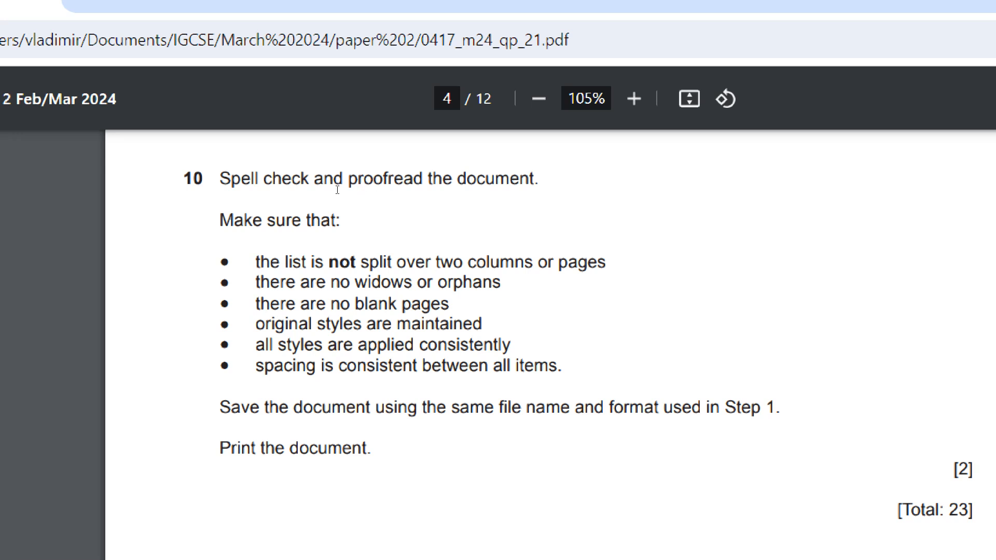
pyautogui.hotkey('alt', 'Tab')
pyautogui.scroll(11, 496, 283)
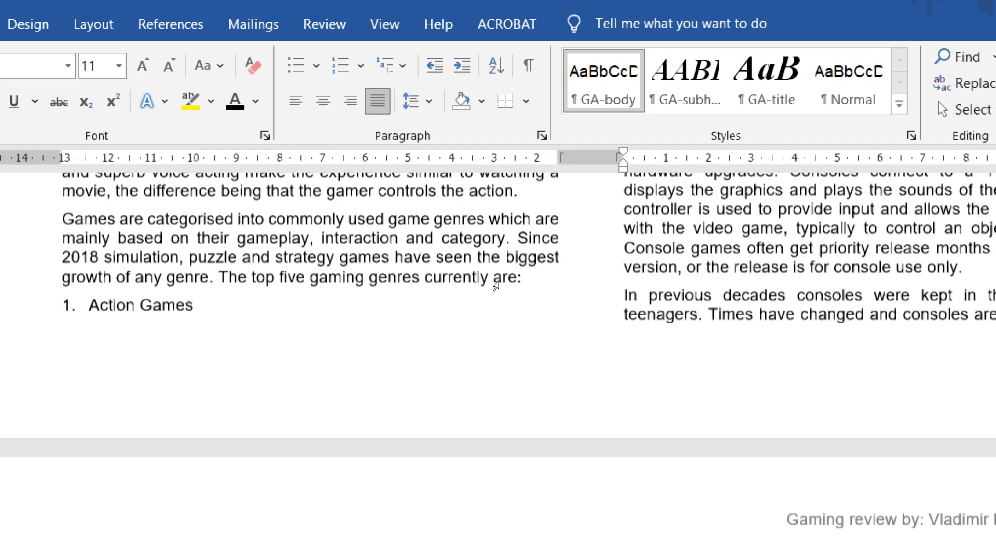
pyautogui.scroll(4, 496, 282)
pyautogui.scroll(-5, 382, 291)
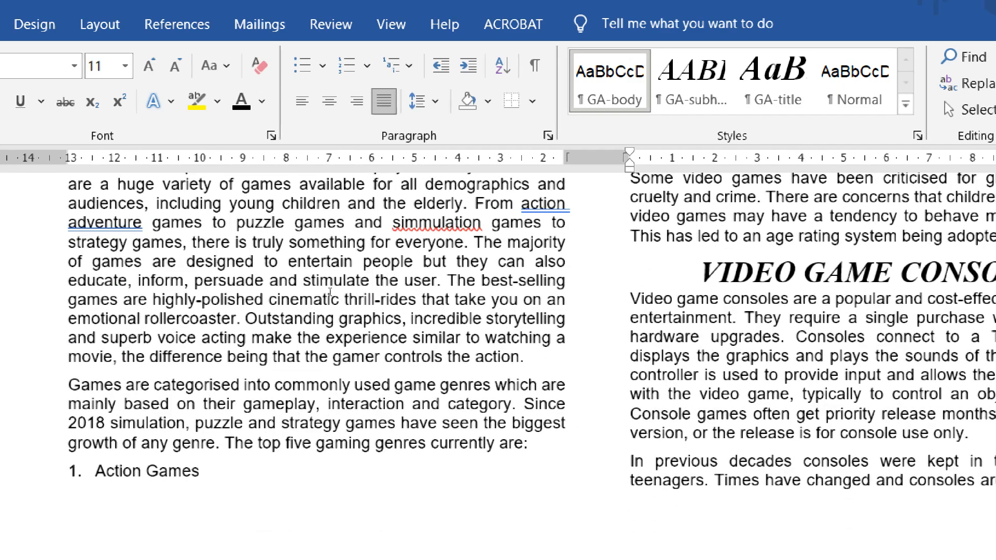
pyautogui.scroll(4, 415, 290)
pyautogui.scroll(-5, 581, 254)
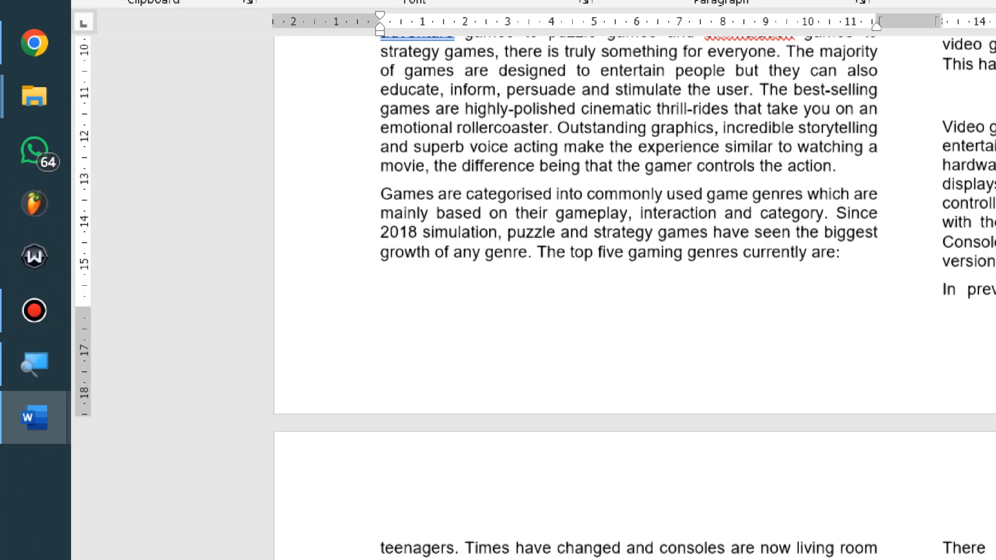
pyautogui.scroll(5, 773, 212)
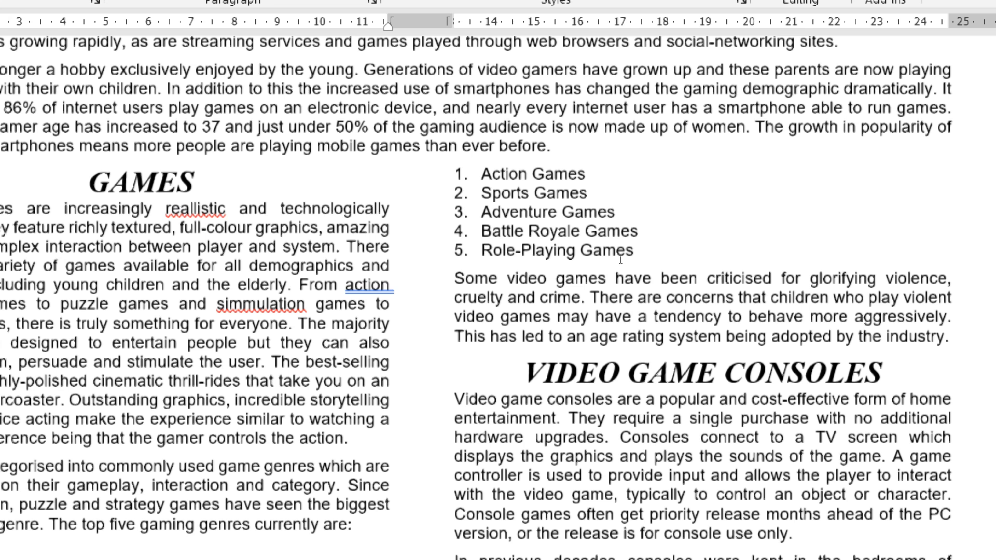
pyautogui.hotkey('alt', 'Tab')
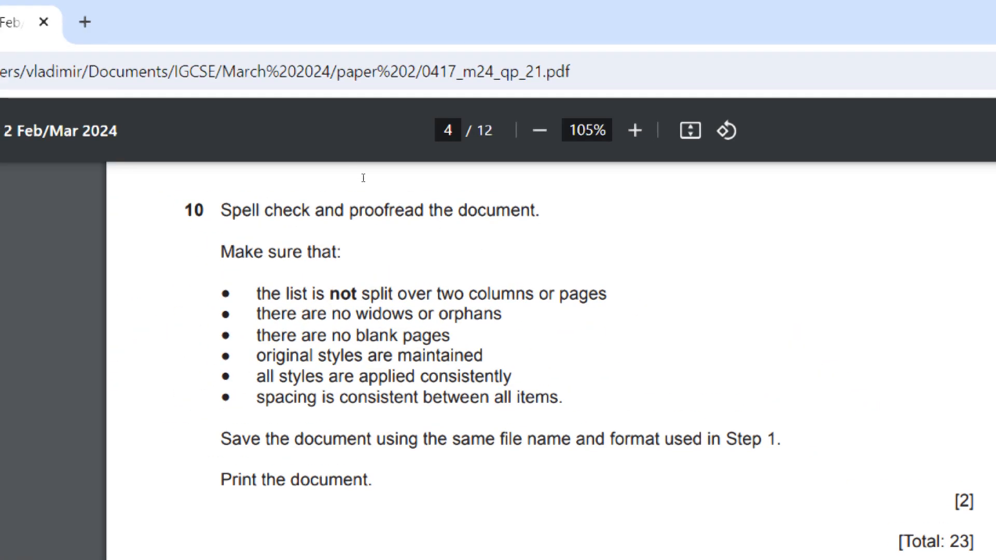
pyautogui.hotkey('alt', 'Tab')
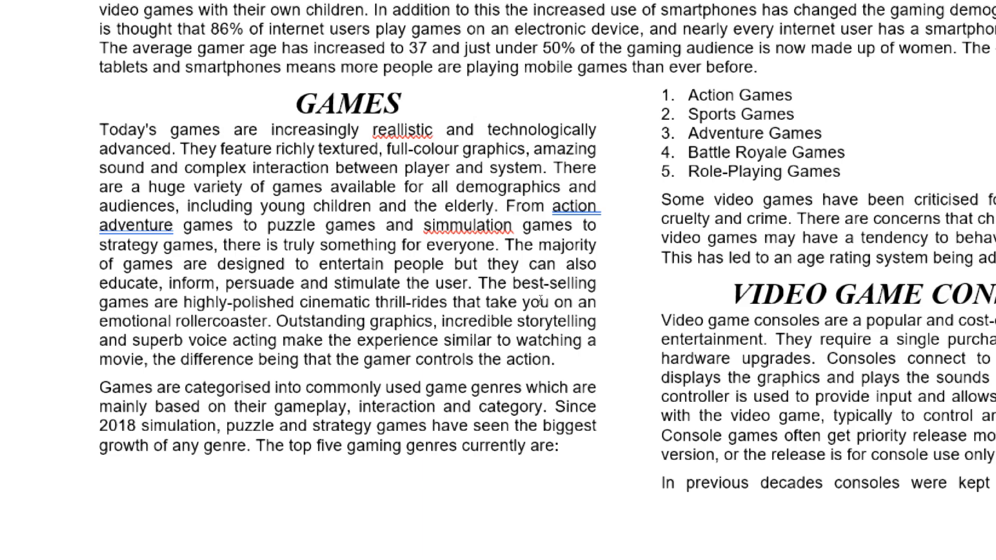
pyautogui.scroll(-4, 536, 325)
pyautogui.scroll(-3, 546, 301)
pyautogui.scroll(2, 546, 301)
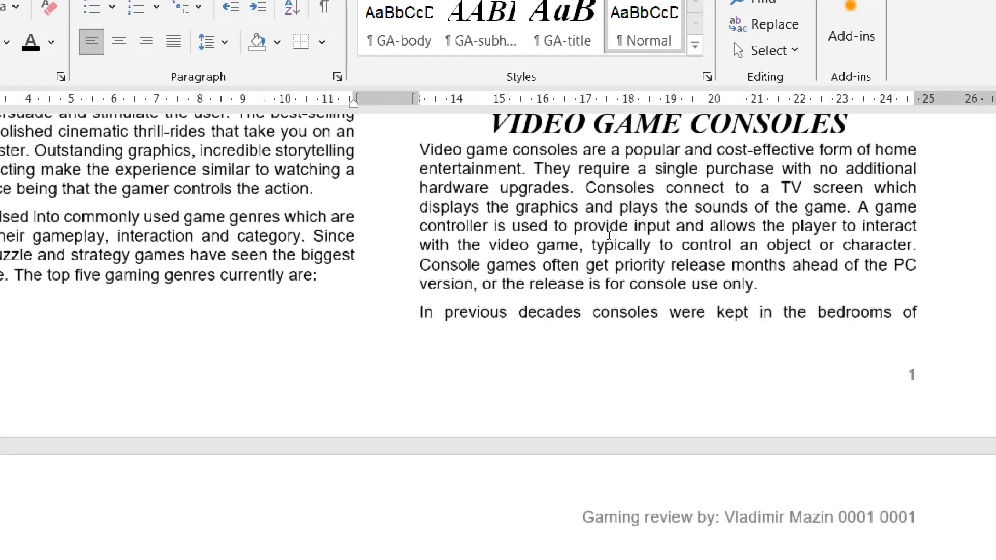
pyautogui.scroll(-1, 579, 234)
pyautogui.scroll(-2, 577, 233)
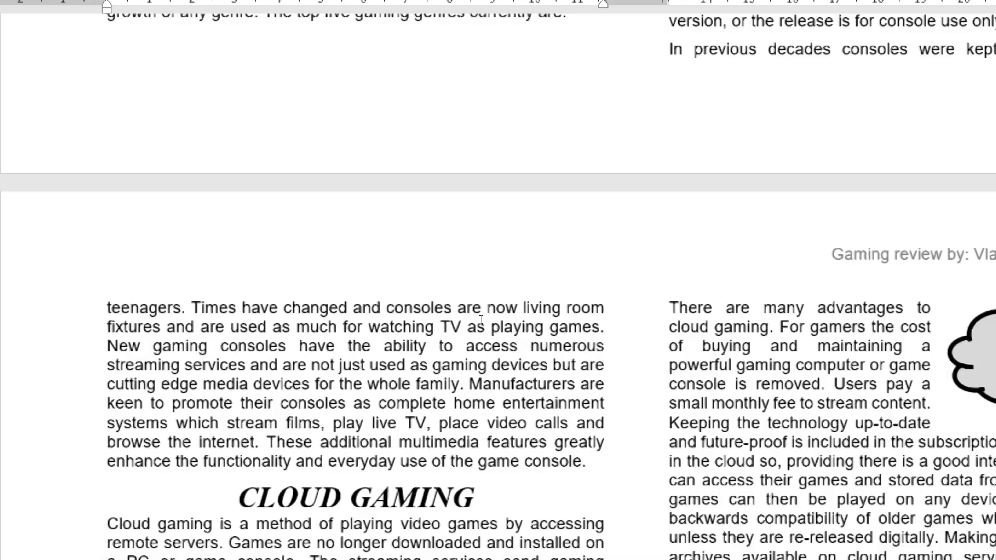
pyautogui.scroll(-3, 385, 392)
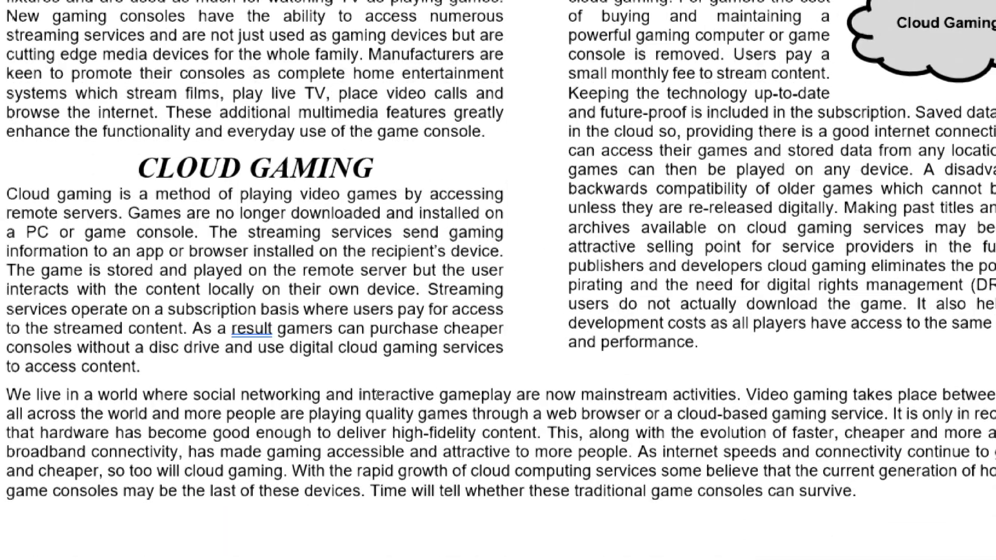
pyautogui.scroll(8, 359, 405)
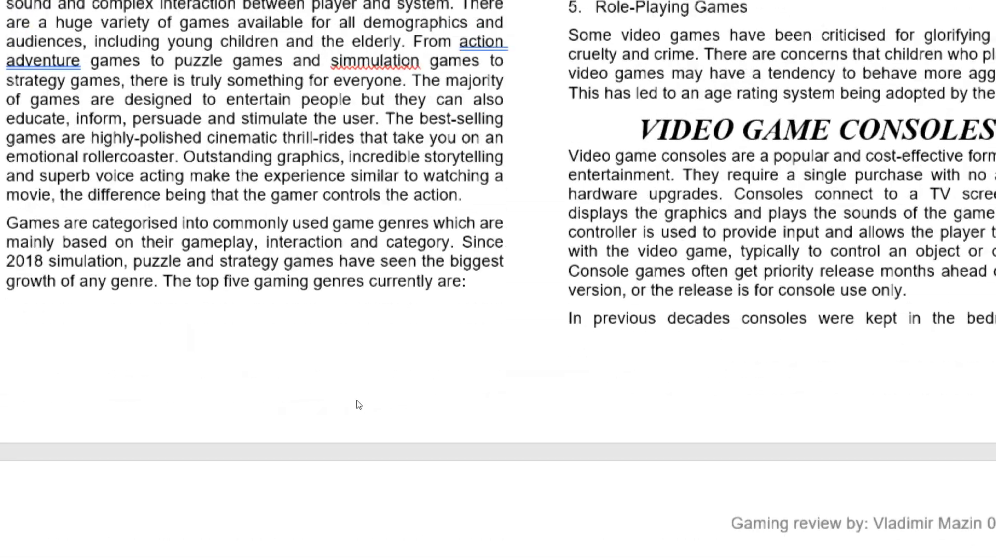
pyautogui.scroll(3, 357, 404)
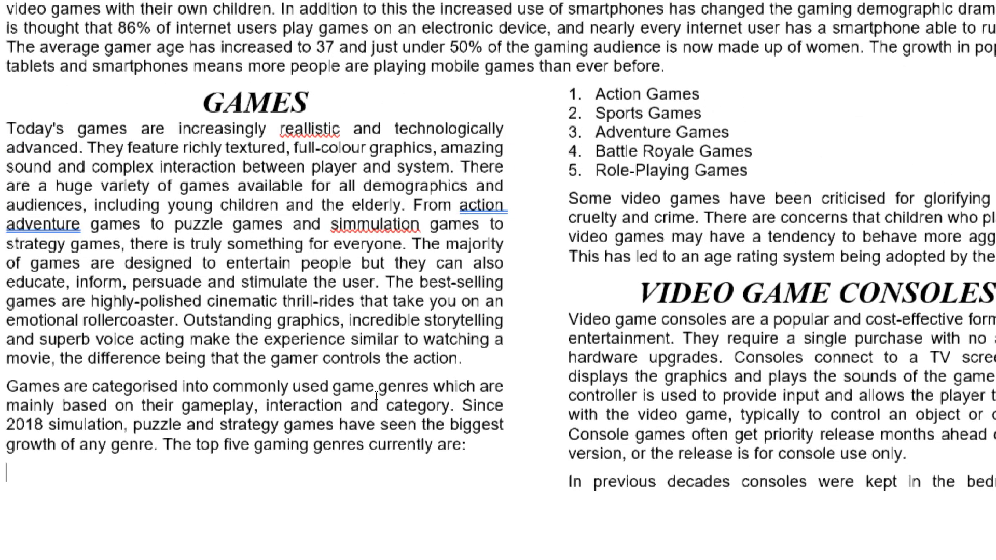
pyautogui.scroll(3, 376, 396)
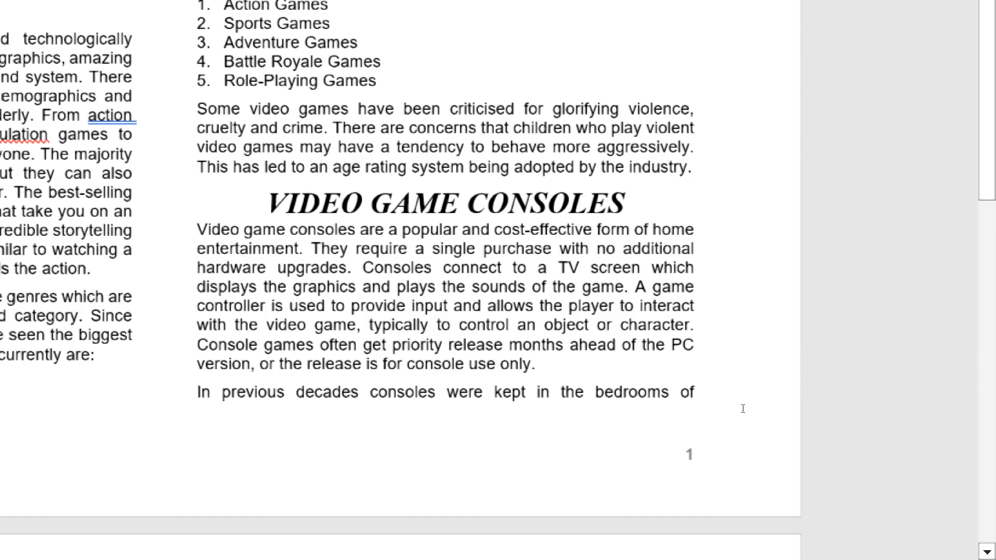
pyautogui.scroll(-10, 743, 408)
pyautogui.scroll(-7, 743, 409)
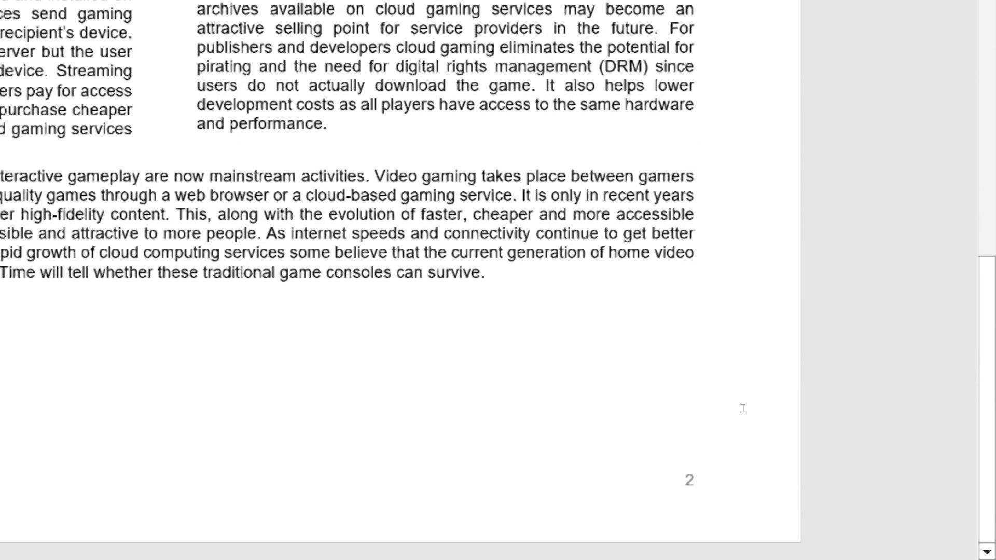
pyautogui.hotkey('alt', 'Tab')
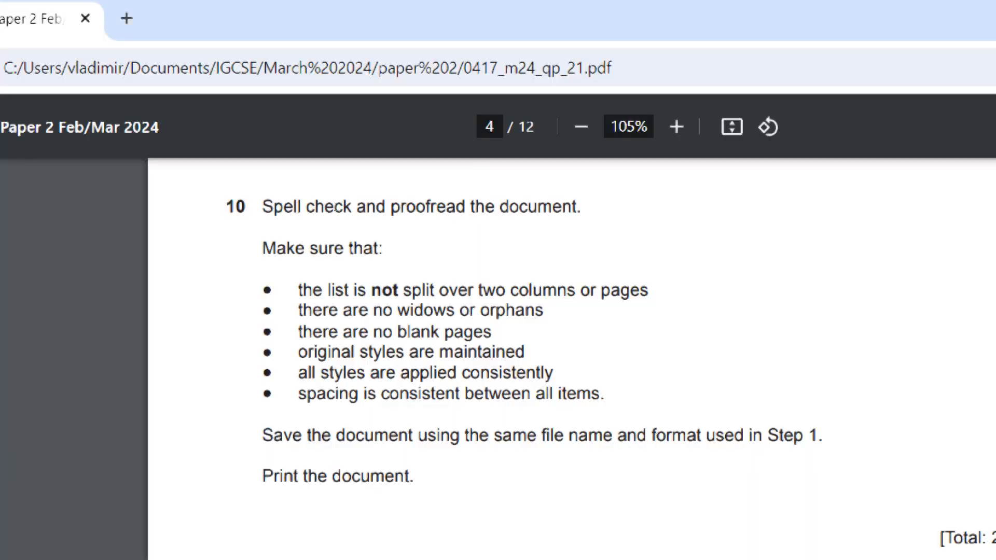
pyautogui.hotkey('alt', 'Tab')
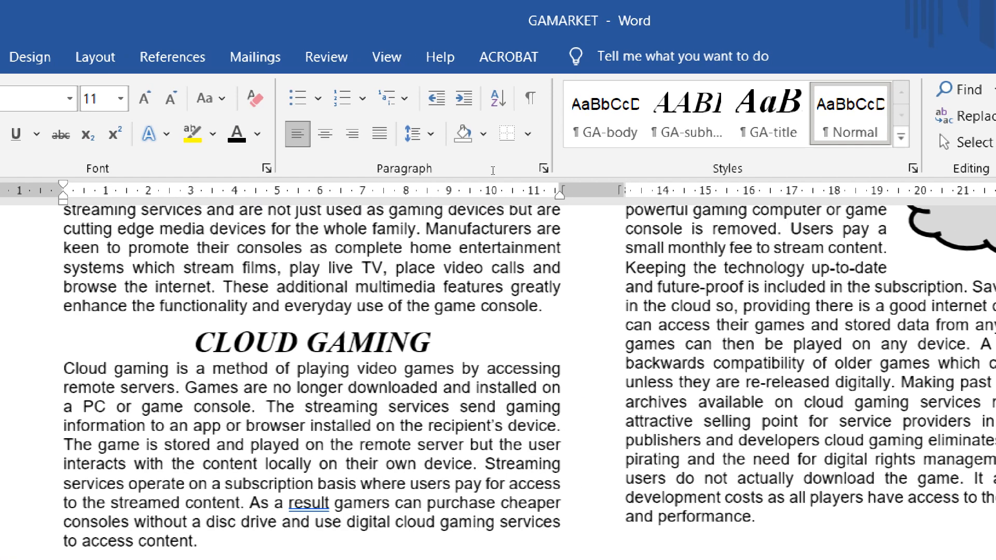
pyautogui.click(518, 229)
pyautogui.click(748, 287)
pyautogui.scroll(12, 472, 225)
pyautogui.click(410, 345)
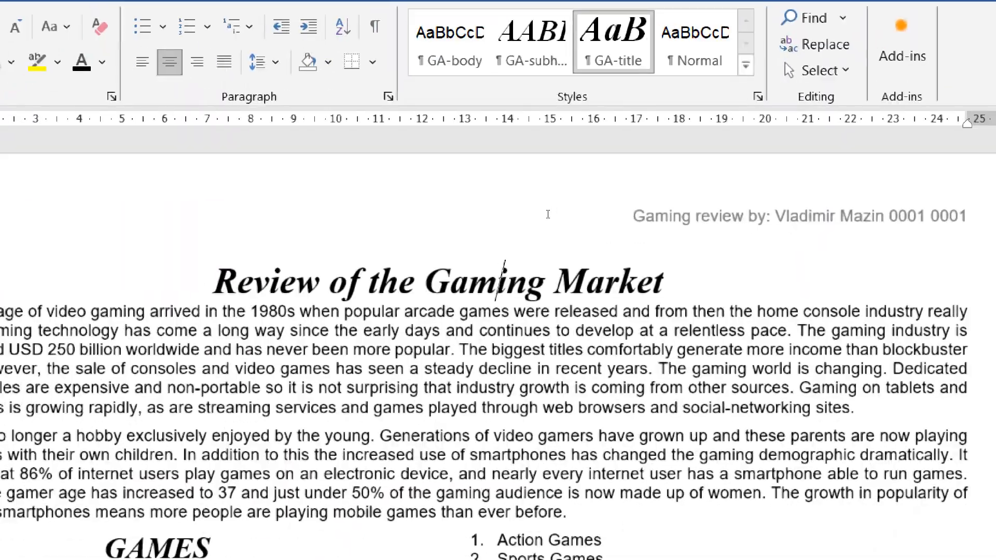
pyautogui.hotkey('alt', 'Tab')
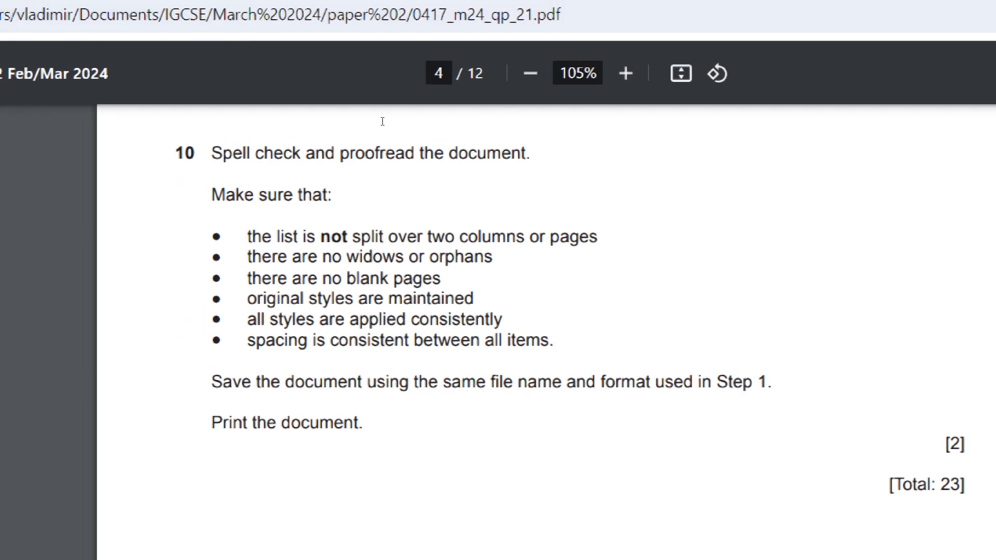
pyautogui.moveTo(338, 153); pyautogui.dragTo(445, 155)
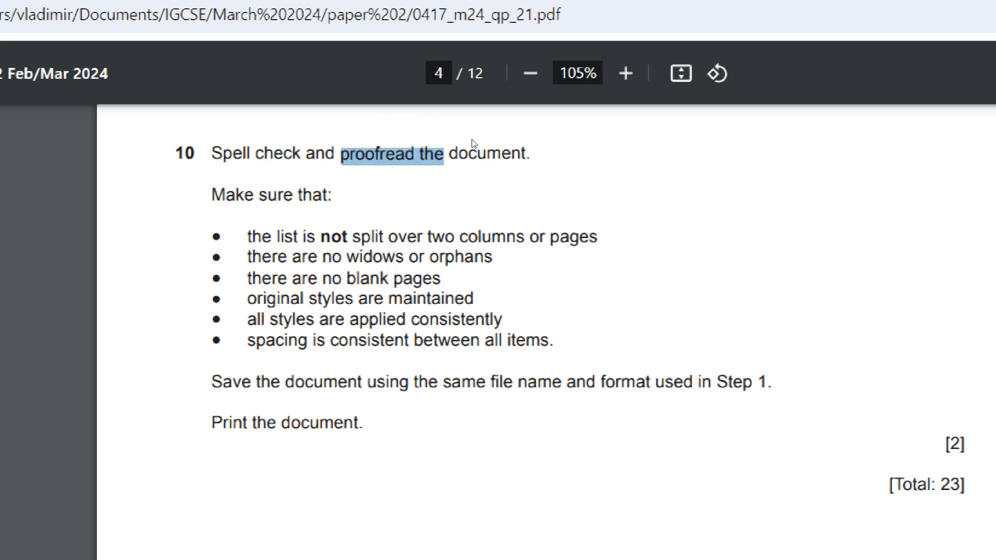
pyautogui.hotkey('alt', 'Tab')
pyautogui.scroll(-1, 393, 410)
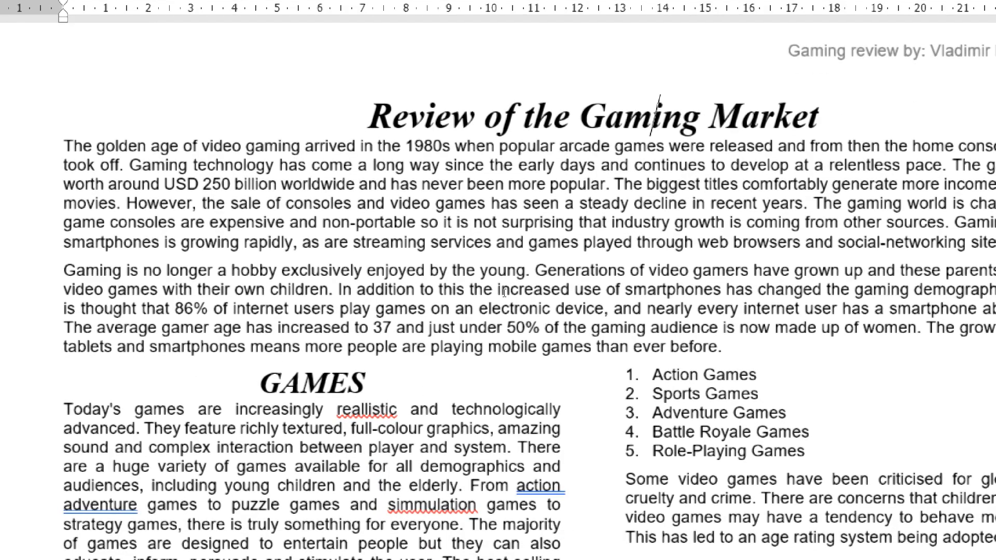
pyautogui.scroll(-4, 396, 251)
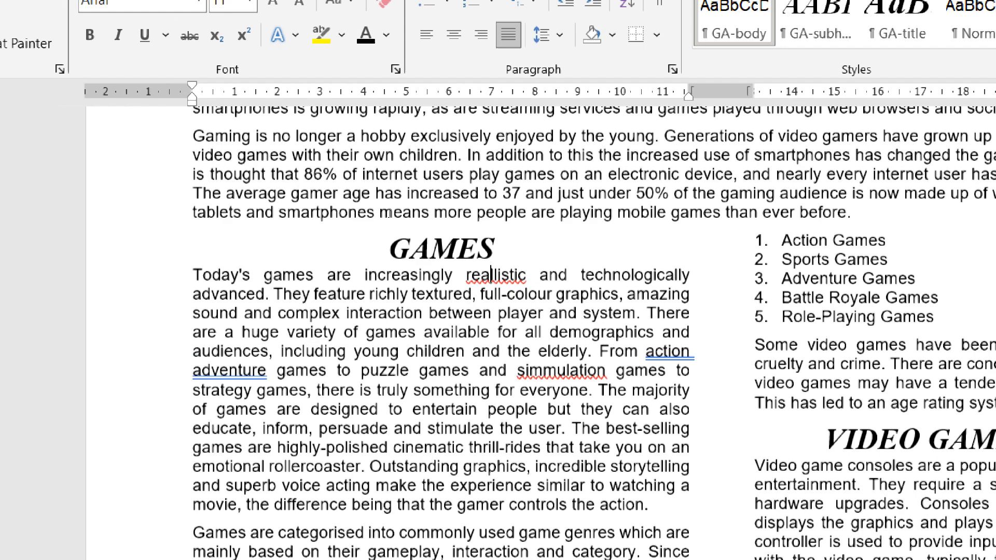
# Correct 'reallistic' to 'realistic' and 'simmulation' to 'simulation' in the GAMES paragraph.
pyautogui.hotkey('shift', 'F10')
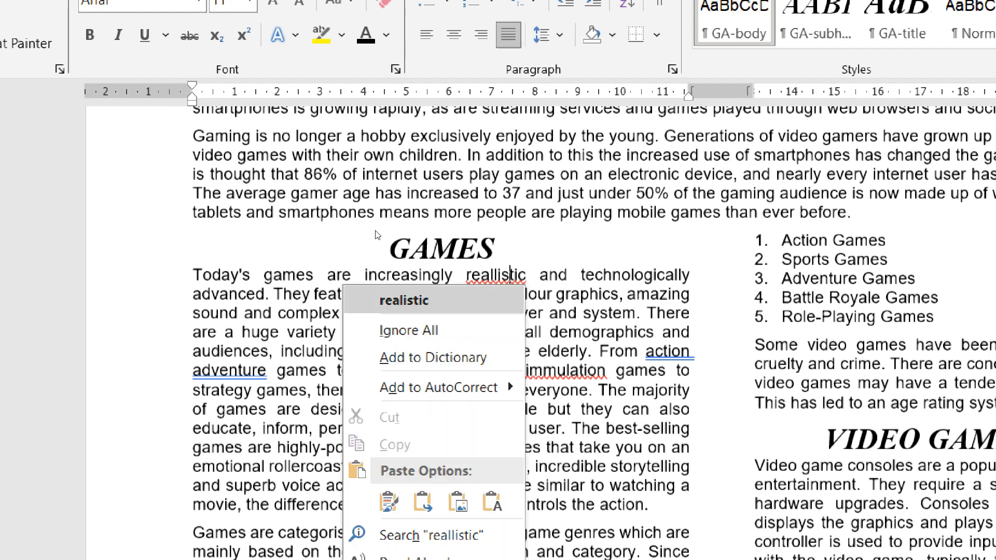
pyautogui.press('Return')
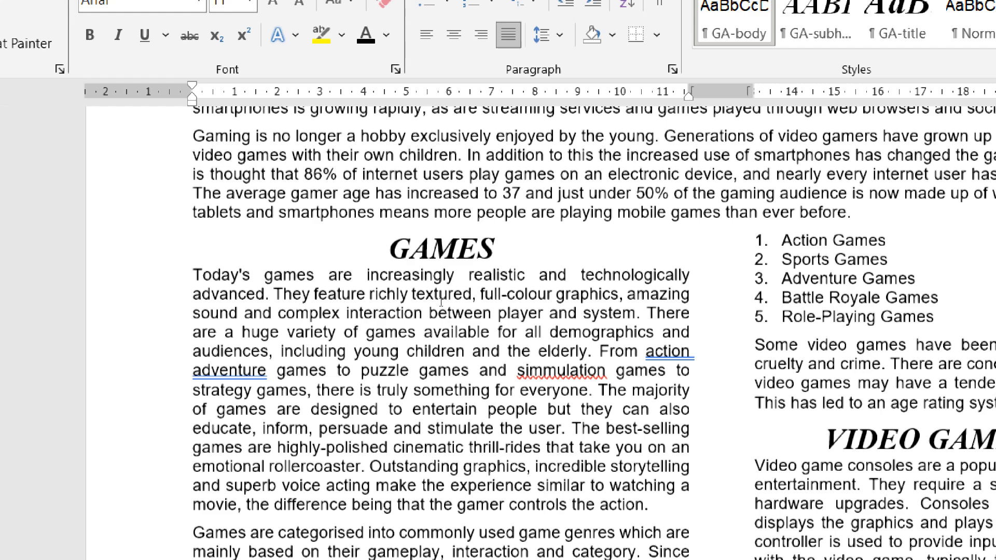
pyautogui.click(543, 370)
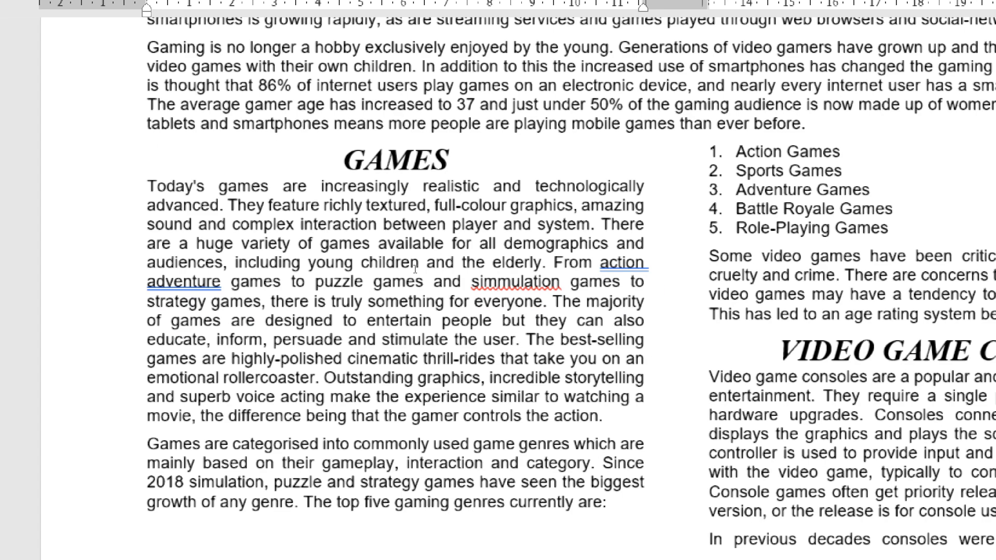
pyautogui.hotkey('shift', 'F10')
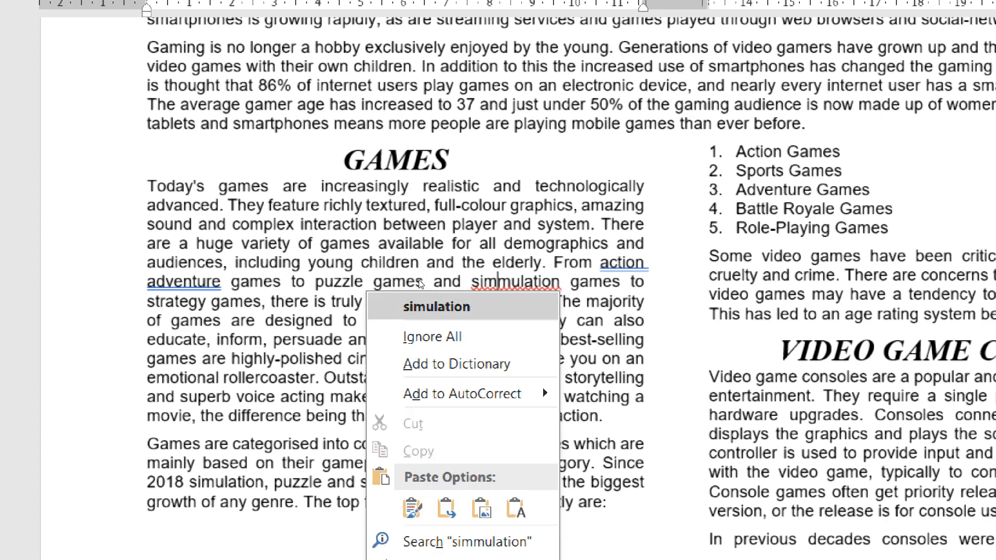
pyautogui.press('Return')
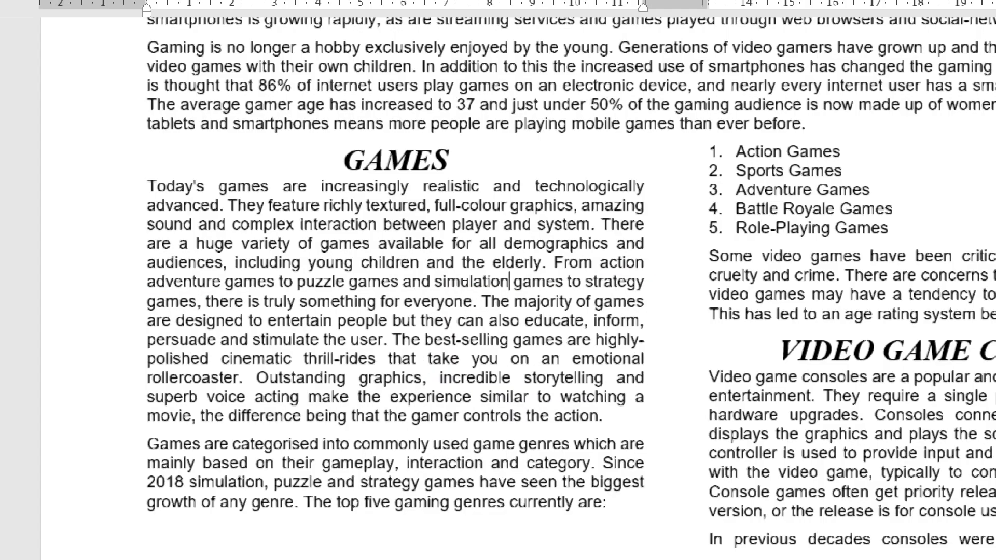
# Check the article layout, then return to the exam PDF's question 10 proofreading checklist.
pyautogui.scroll(5, 449, 288)
pyautogui.scroll(1, 448, 288)
pyautogui.scroll(-10, 456, 290)
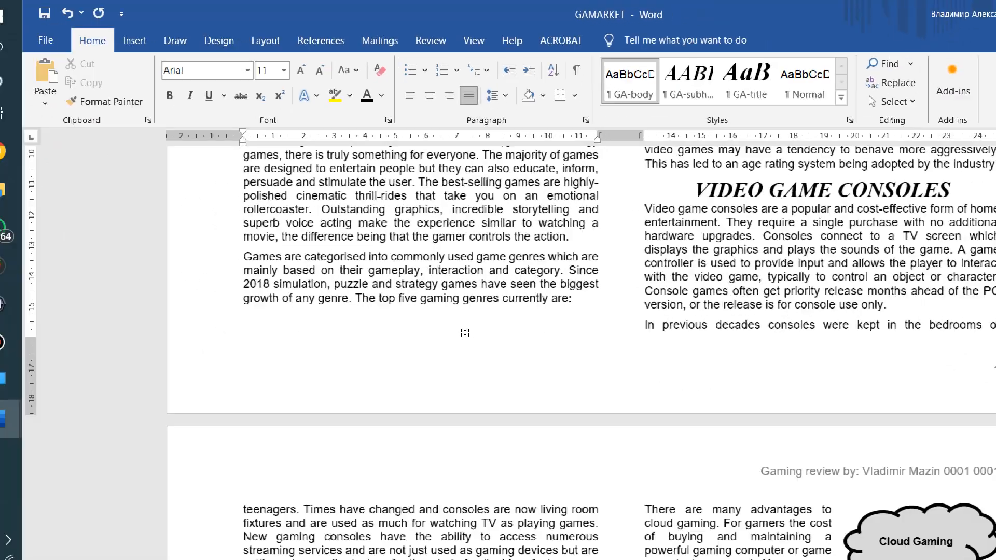
pyautogui.scroll(-6, 757, 299)
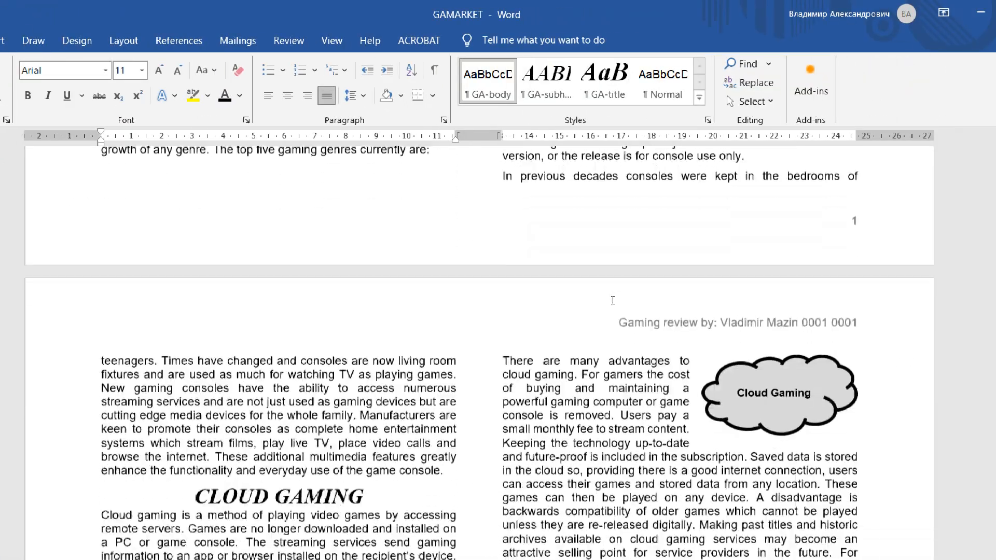
pyautogui.scroll(-2, 613, 296)
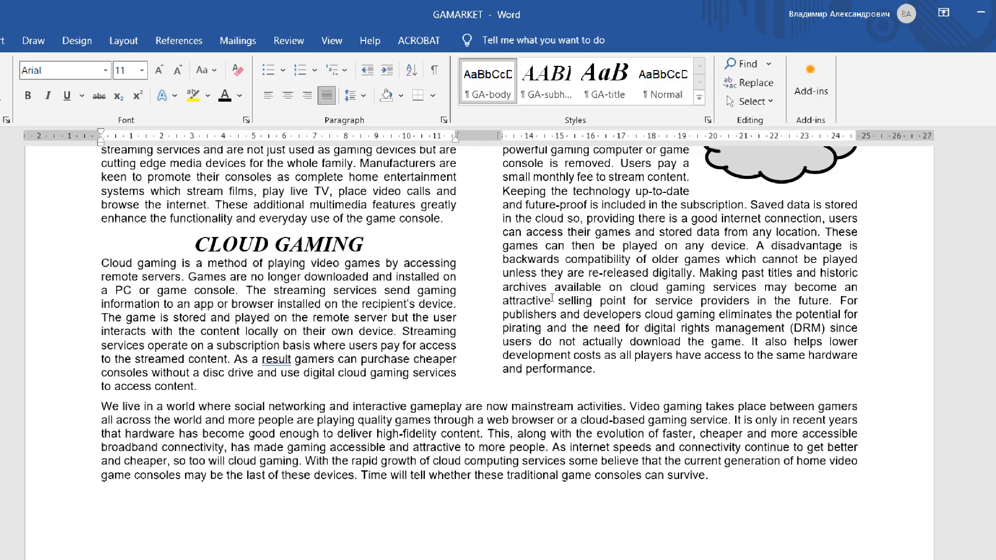
pyautogui.scroll(12, 577, 329)
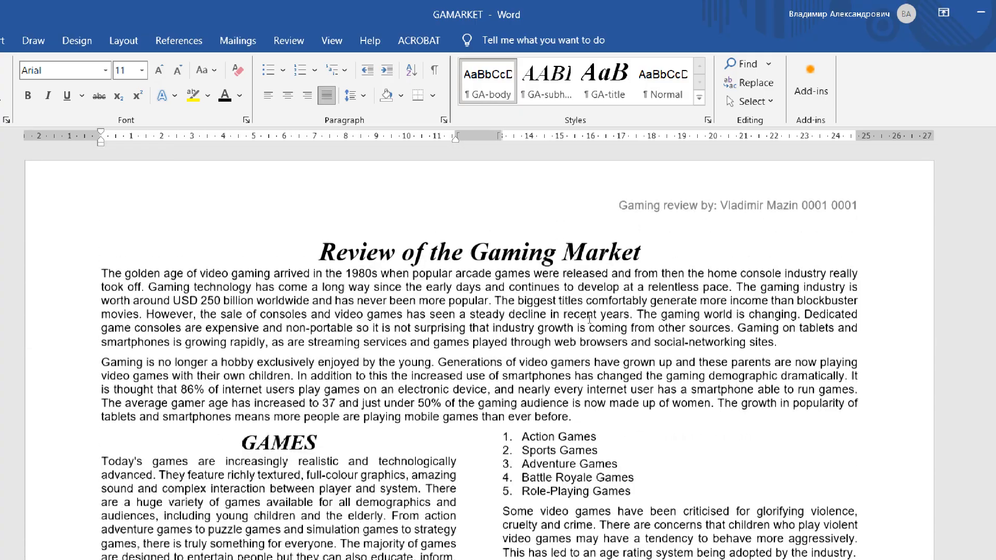
pyautogui.scroll(-6, 599, 320)
pyautogui.scroll(-1, 599, 320)
pyautogui.scroll(7, 599, 320)
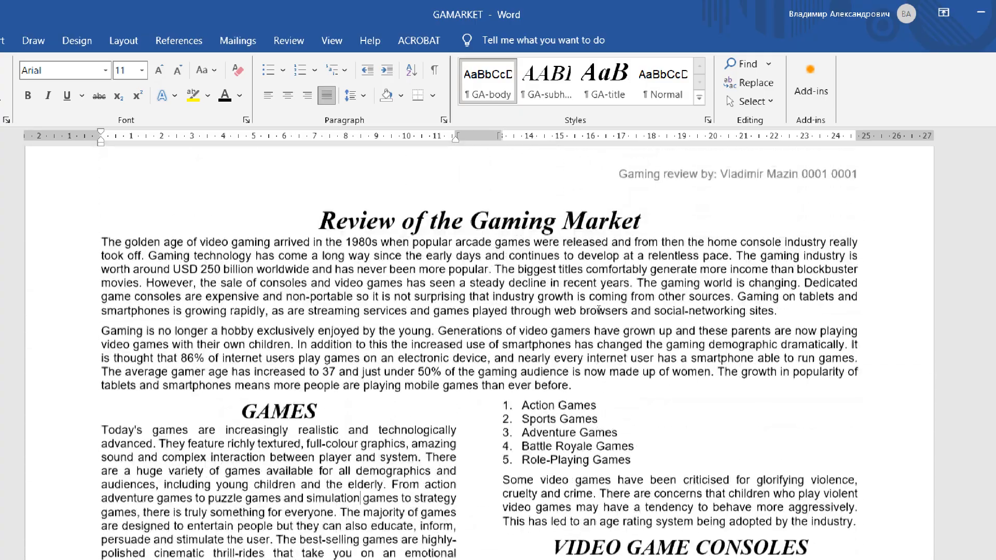
pyautogui.hotkey('alt', 'Tab')
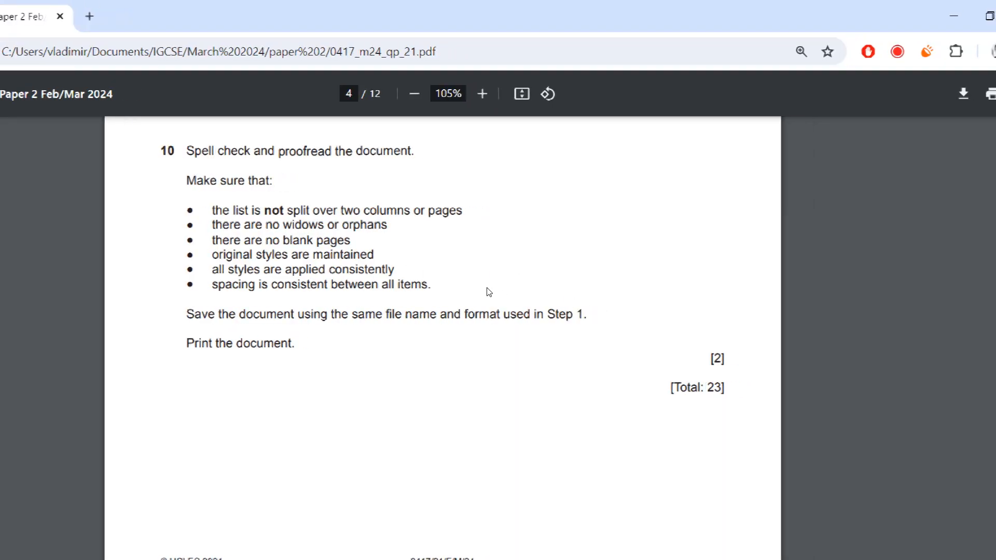